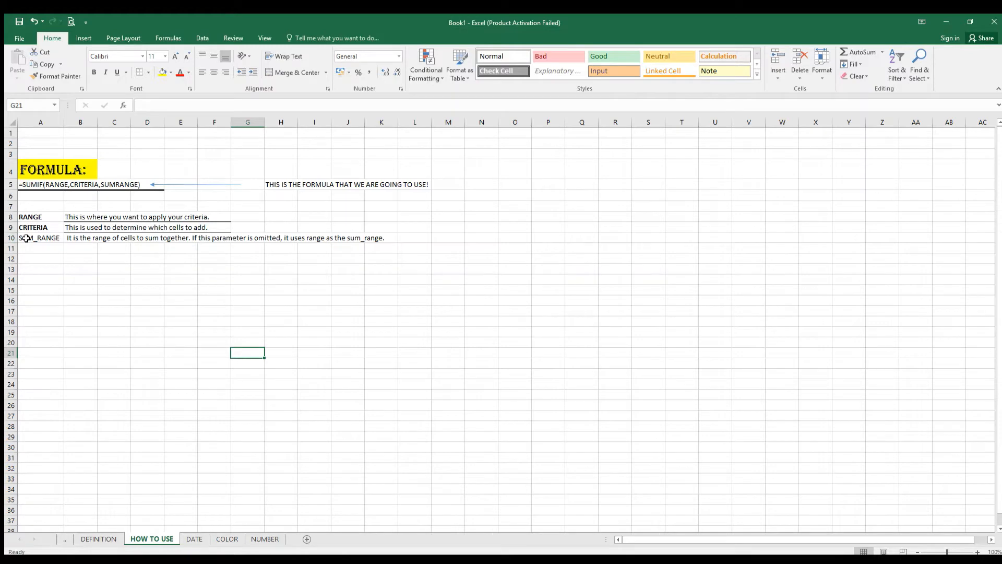
# Step: Bold the SUM_RANGE label in A10 and add a border under its description across B10:K10
pyautogui.click(27, 239)
pyautogui.moveTo(81, 239); pyautogui.dragTo(377, 238)
pyautogui.click(140, 72)
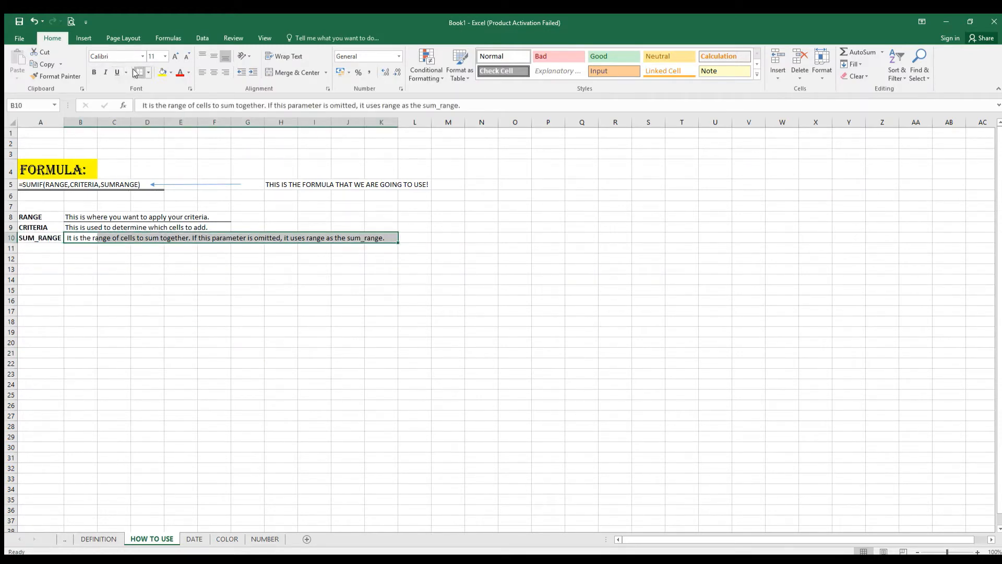
pyautogui.click(281, 290)
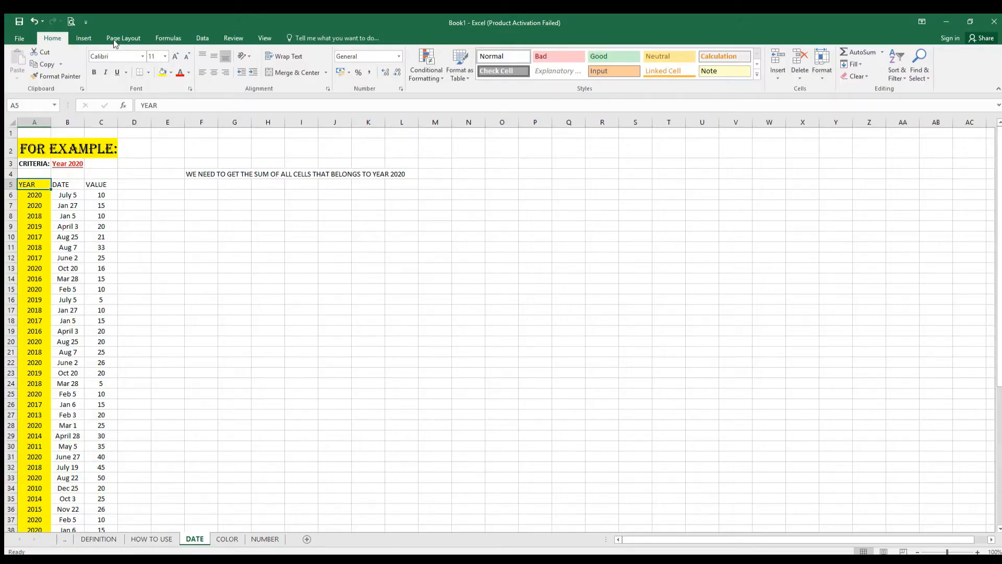
# Step: On the DATE sheet, draw a straight arrow from the YEAR header toward cell F2, about 2.82" wide and 0.67" high
pyautogui.click(83, 39)
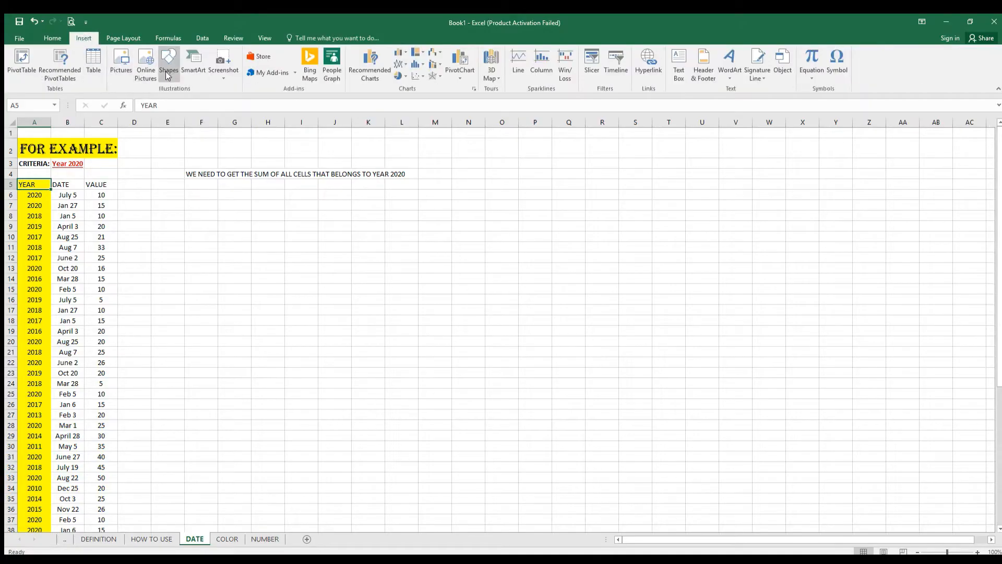
pyautogui.click(181, 96)
pyautogui.moveTo(37, 181)
pyautogui.mouseDown()
pyautogui.moveTo(198, 148)
pyautogui.moveTo(177, 149)
pyautogui.mouseUp()
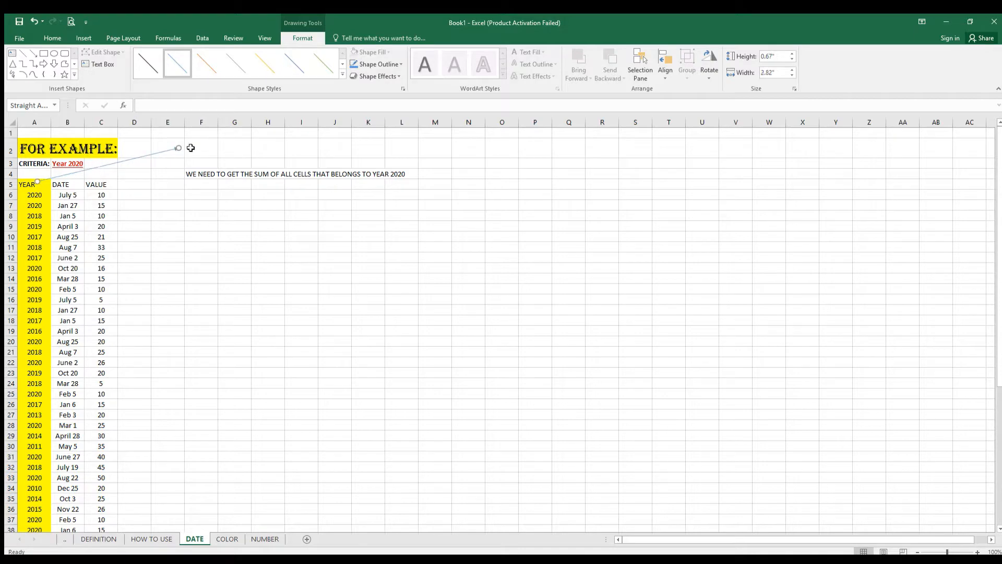
# Step: Label the arrow's end with RANGE! in cell F2 and set its font color to red
pyautogui.click(190, 148)
pyautogui.write('RANGE!')
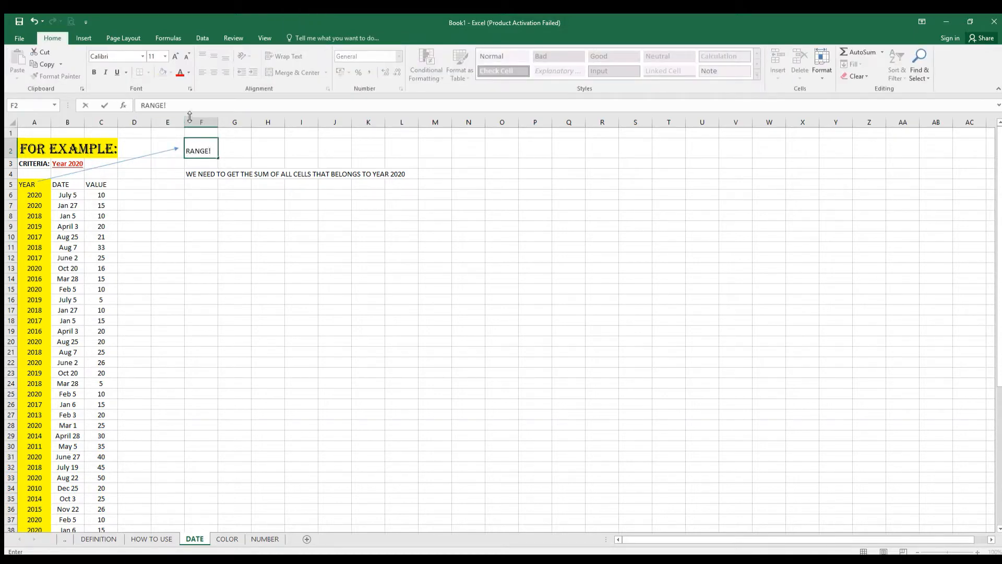
pyautogui.click(266, 163)
pyautogui.click(198, 143)
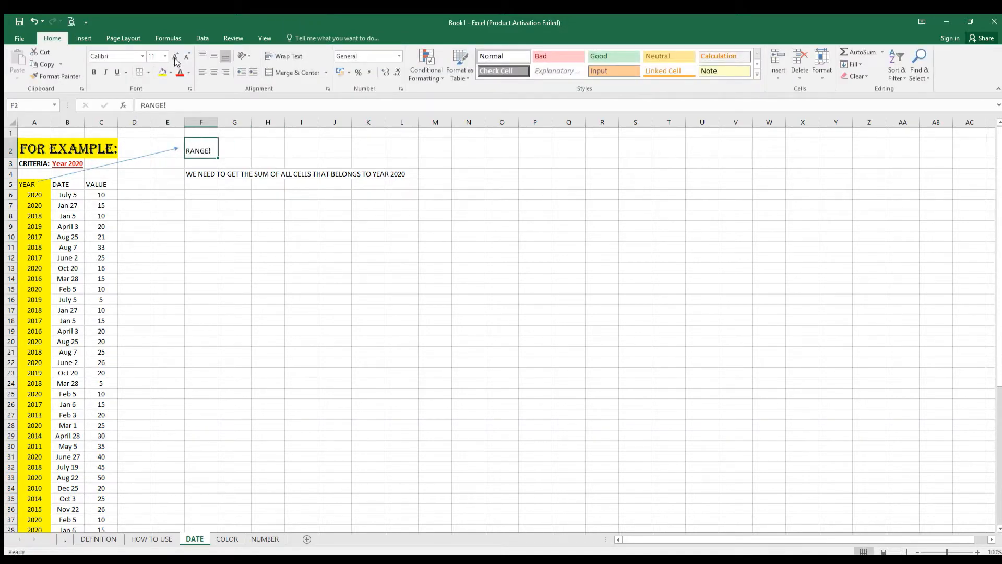
pyautogui.click(180, 73)
pyautogui.click(290, 177)
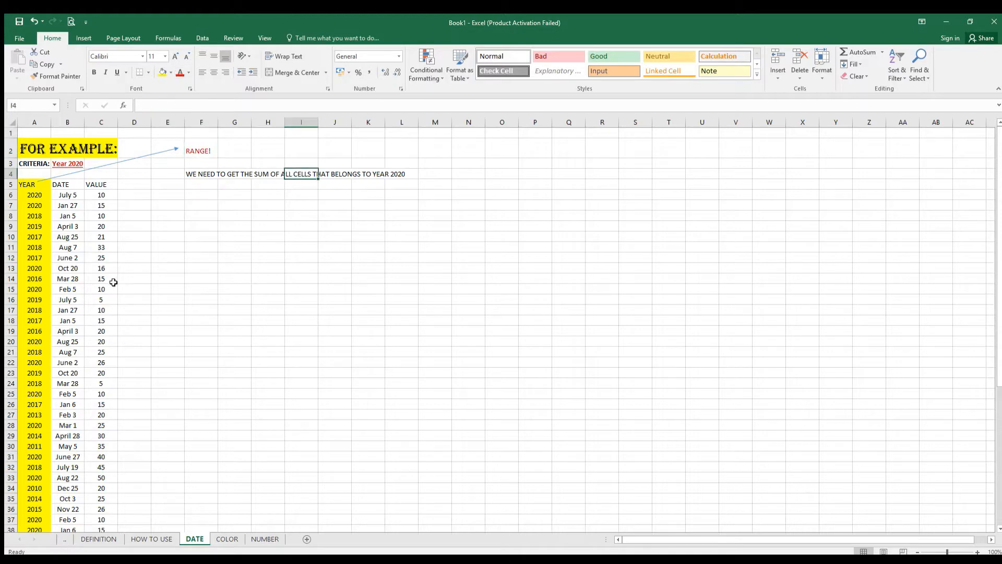
# Step: Duplicate the YEAR arrow and position the copy so it runs from the VALUE header toward cell H2
pyautogui.click(59, 186)
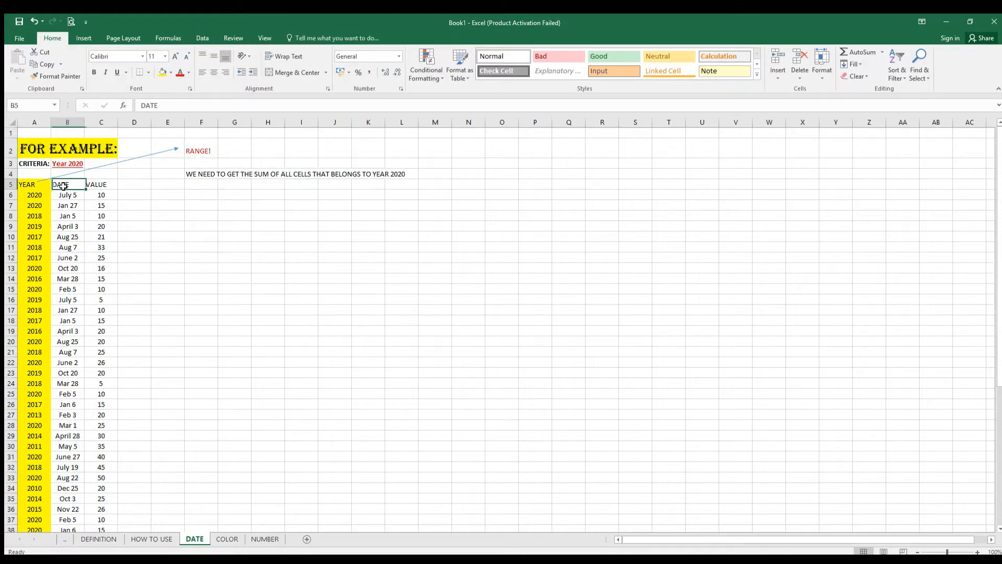
pyautogui.click(130, 161)
pyautogui.moveTo(130, 157); pyautogui.dragTo(174, 159)
pyautogui.hotkey('ctrl', 'c')
pyautogui.hotkey('ctrl', 'v')
pyautogui.moveTo(220, 150); pyautogui.dragTo(239, 159)
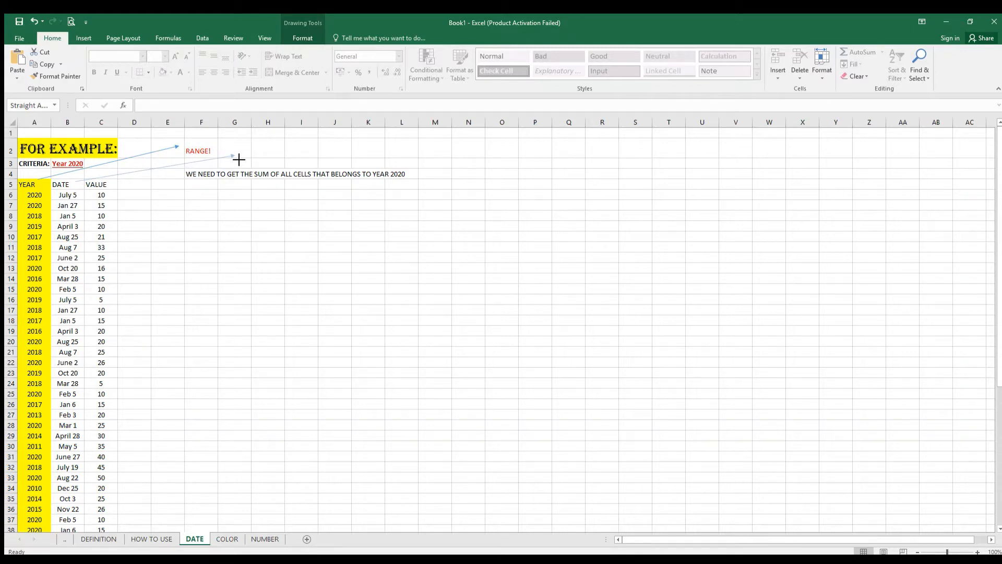
pyautogui.moveTo(239, 159); pyautogui.dragTo(235, 155)
pyautogui.click(208, 151)
pyautogui.moveTo(176, 165); pyautogui.dragTo(209, 165)
pyautogui.moveTo(269, 156)
pyautogui.mouseDown()
pyautogui.moveTo(239, 157)
pyautogui.moveTo(250, 155)
pyautogui.mouseUp()
# Step: Label the second arrow's end with SUM RANGE in cell H2 of the DATE sheet
pyautogui.click(166, 539)
pyautogui.click(193, 538)
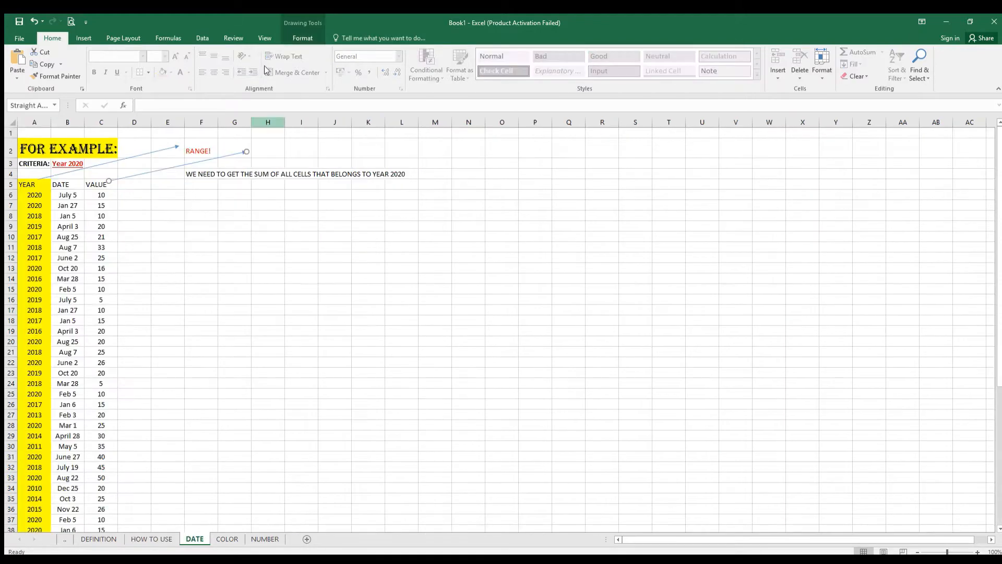
pyautogui.click(269, 152)
pyautogui.write('SUM RANGE')
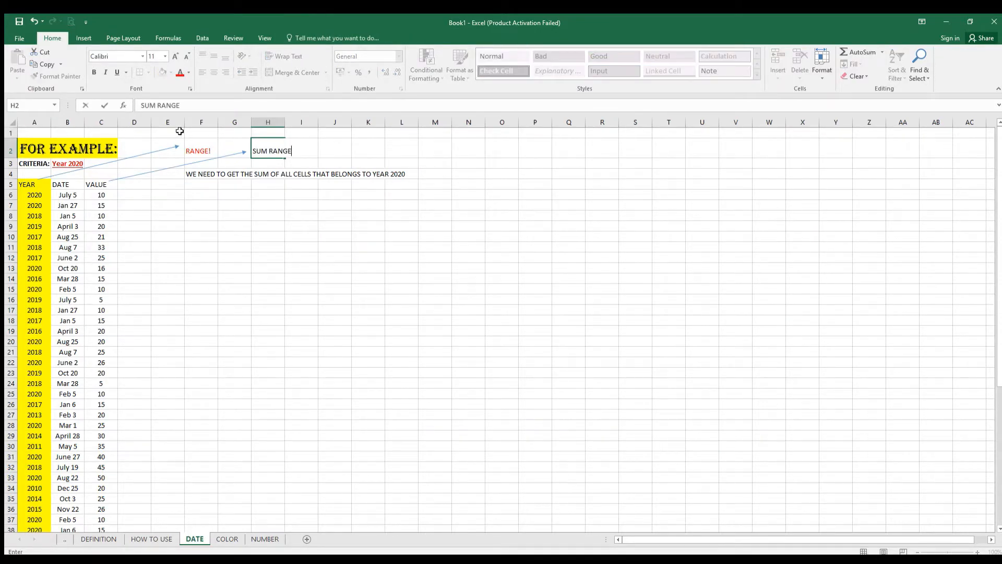
pyautogui.press('Return')
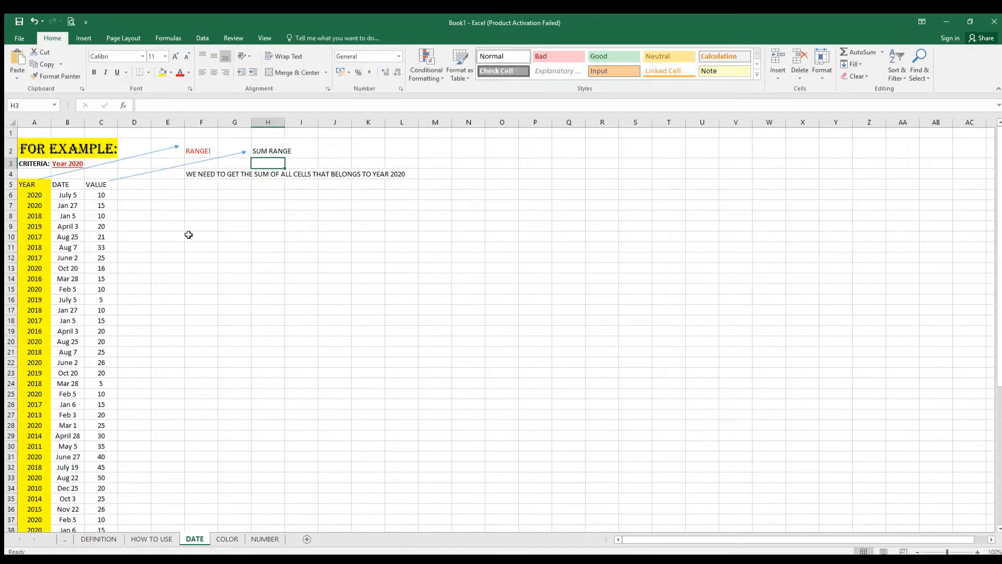
# Step: Enter the formula =SUMIF(A6:A58,"2020",C6:C58) in cell E8 to total the 2020 values, and check the entered formula
pyautogui.click(190, 215)
pyautogui.click(160, 214)
pyautogui.write('=')
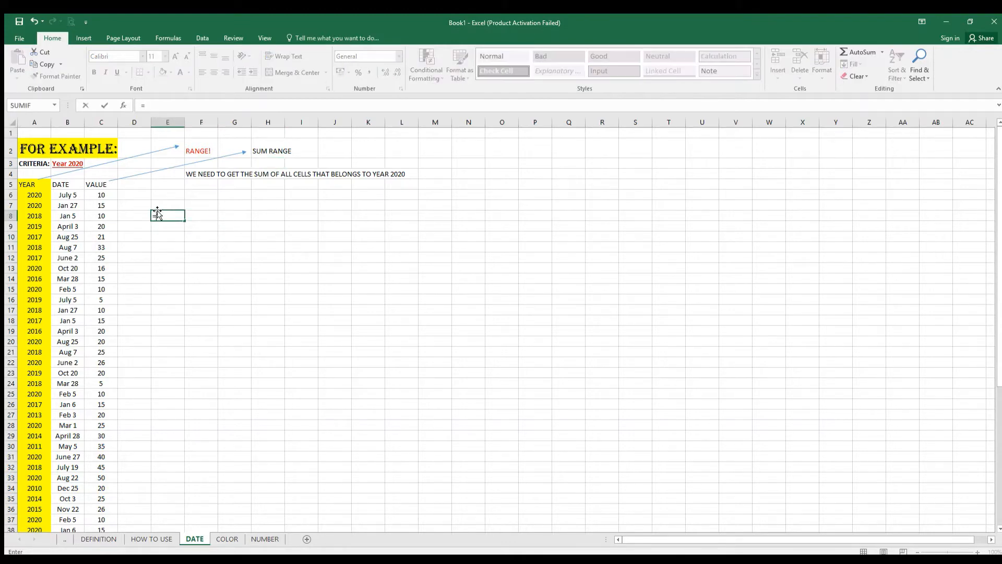
pyautogui.write('SUMO')
pyautogui.press('BackSpace')
pyautogui.write('IF(')
pyautogui.moveTo(52, 193); pyautogui.dragTo(44, 510)
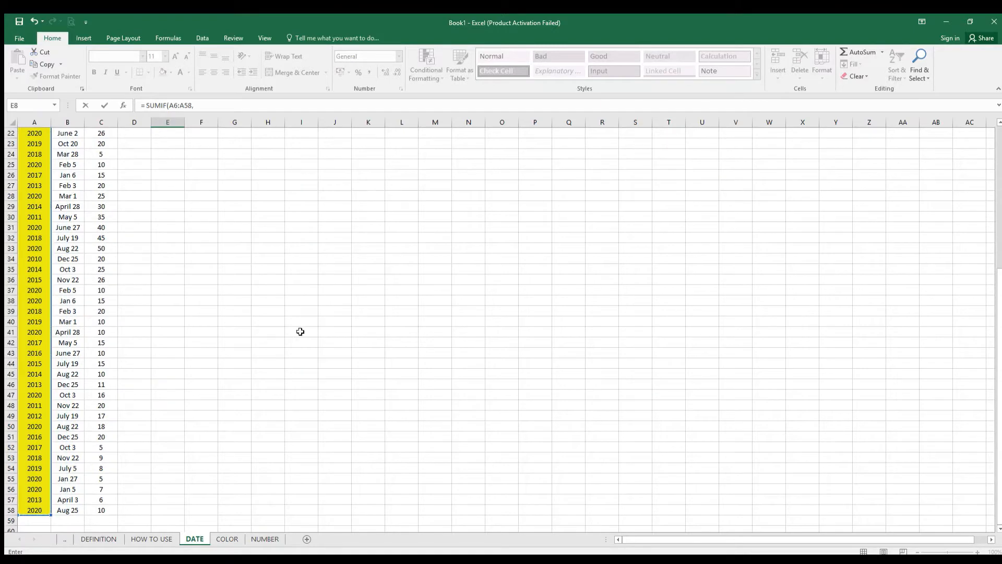
pyautogui.write(',')
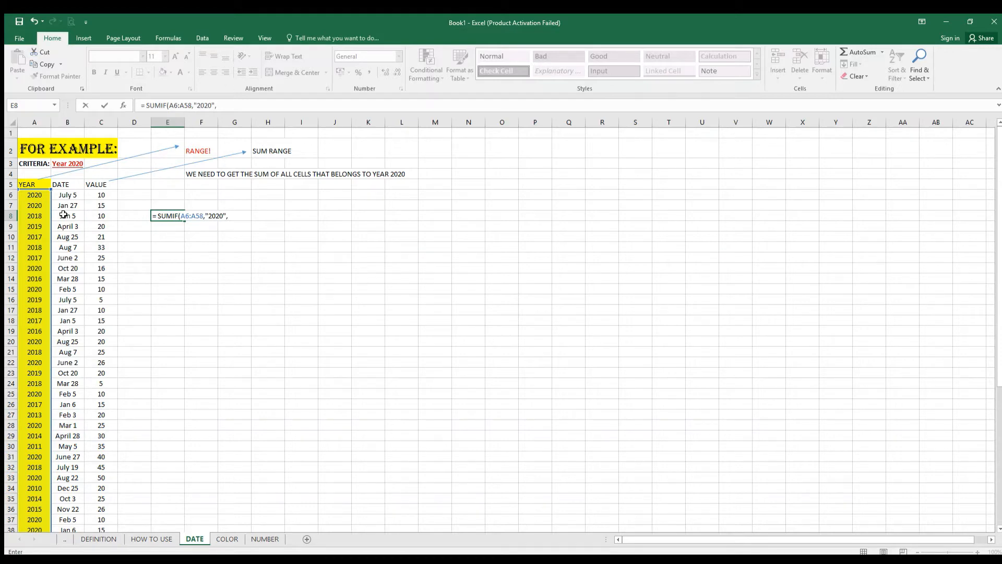
pyautogui.moveTo(95, 194); pyautogui.dragTo(100, 514)
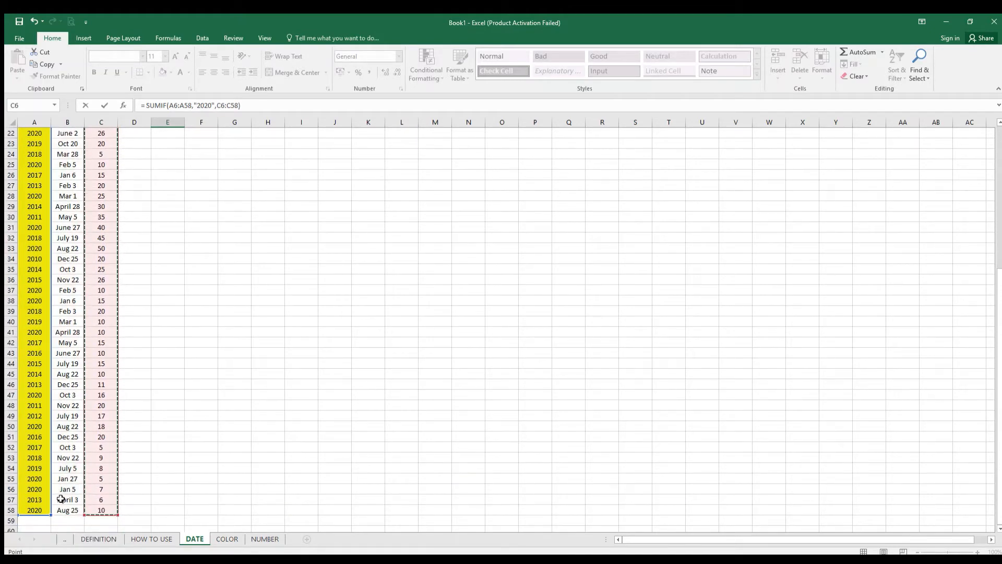
pyautogui.press('Return')
pyautogui.scroll(3, 65, 501)
pyautogui.click(192, 287)
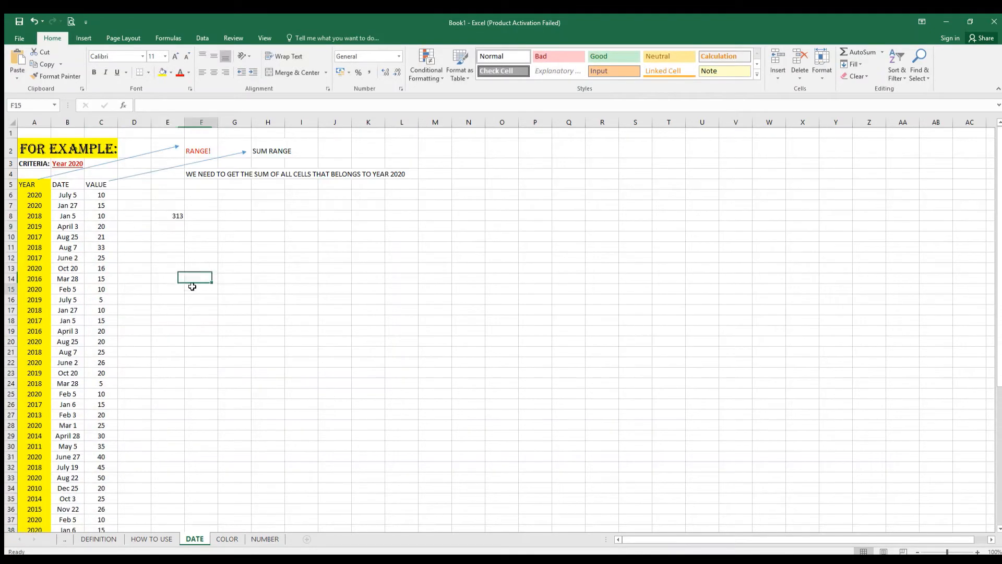
pyautogui.click(175, 215)
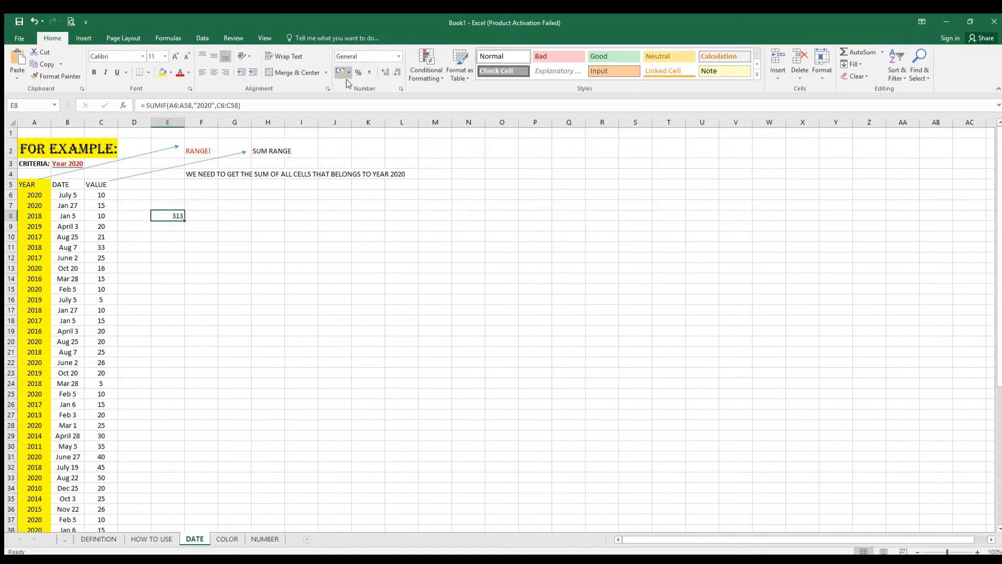
# Step: Enter the note THIS IS THE ANSWER WHEN WE USE THE SUMIF FORMULA in cell F8
pyautogui.click(195, 215)
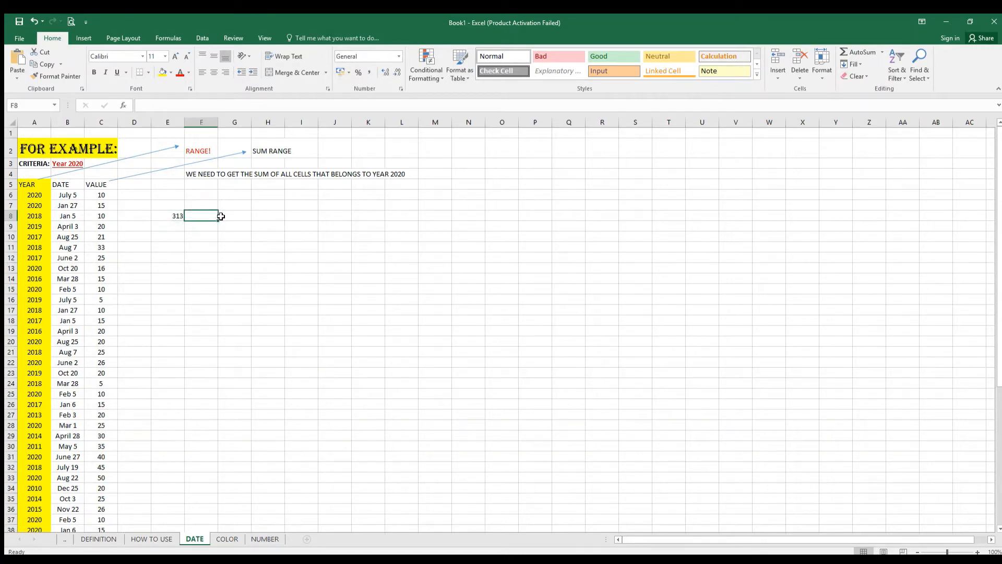
pyautogui.write('THIS IS')
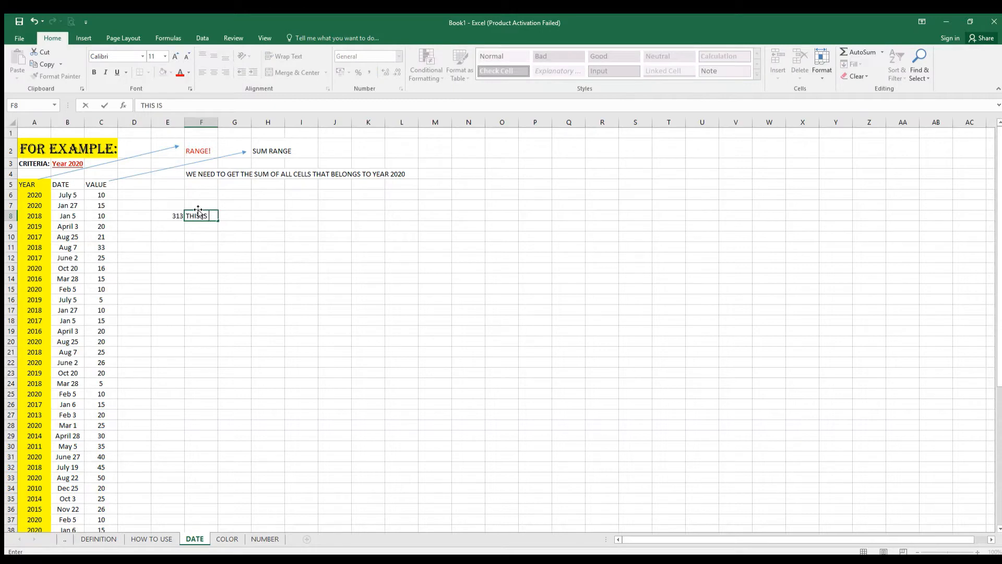
pyautogui.write(' THE ANSWER')
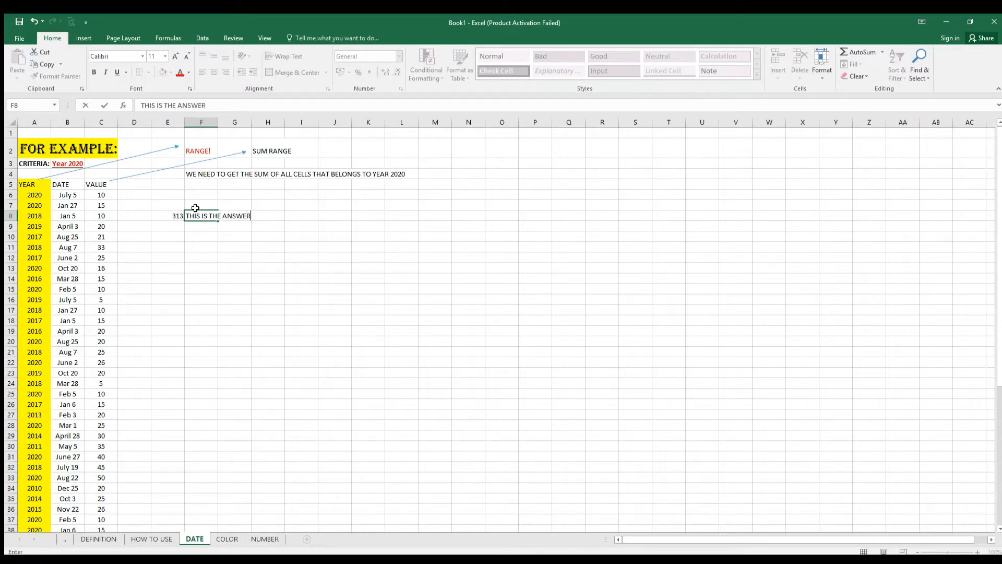
pyautogui.write(' WHEN WE USE THE SUM')
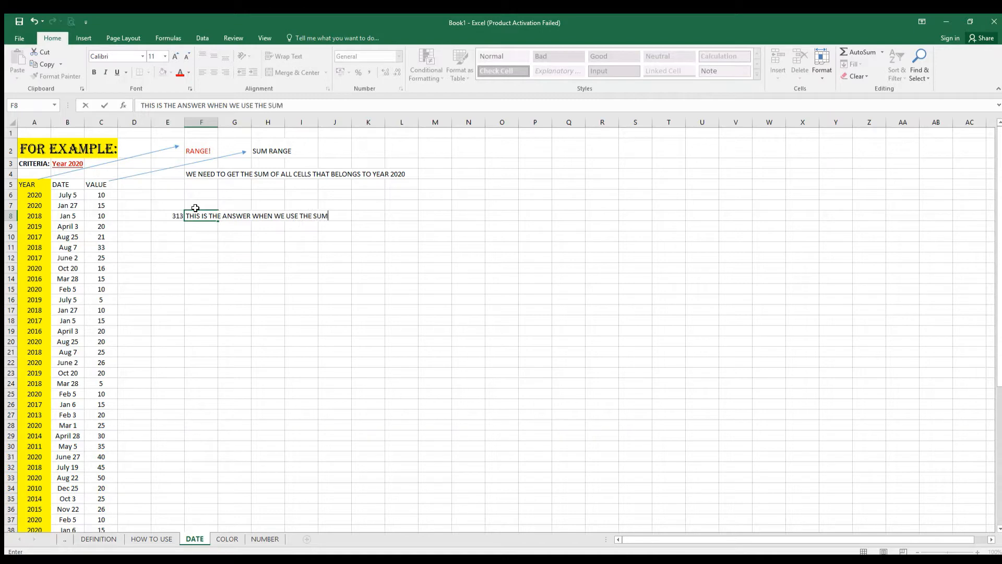
pyautogui.write('IF FORMULA')
pyautogui.press('Return')
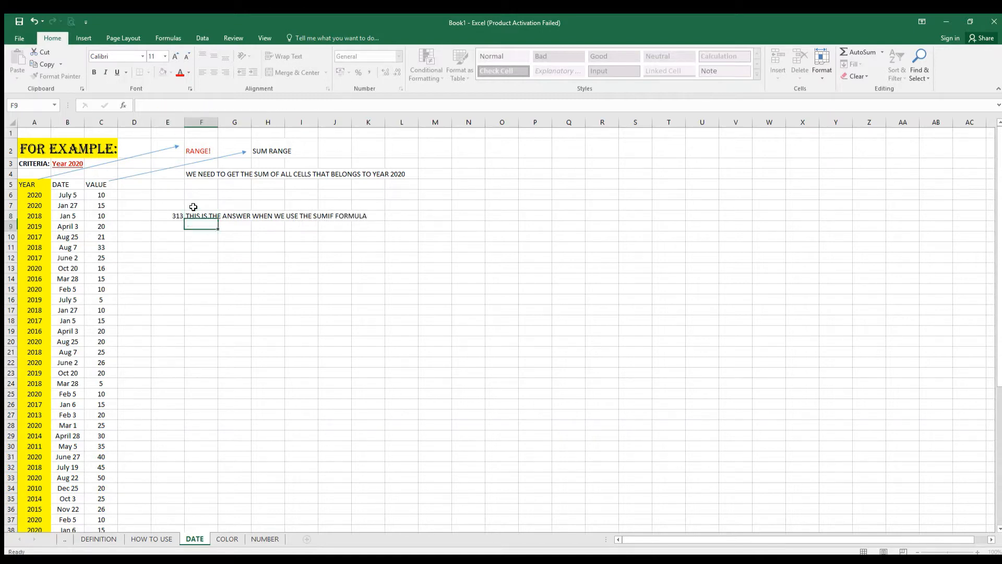
# Step: Enter the note TO CHECK: WE CAN USE THE FILTER THEN ADD in cell F9
pyautogui.write('TO CHECK')
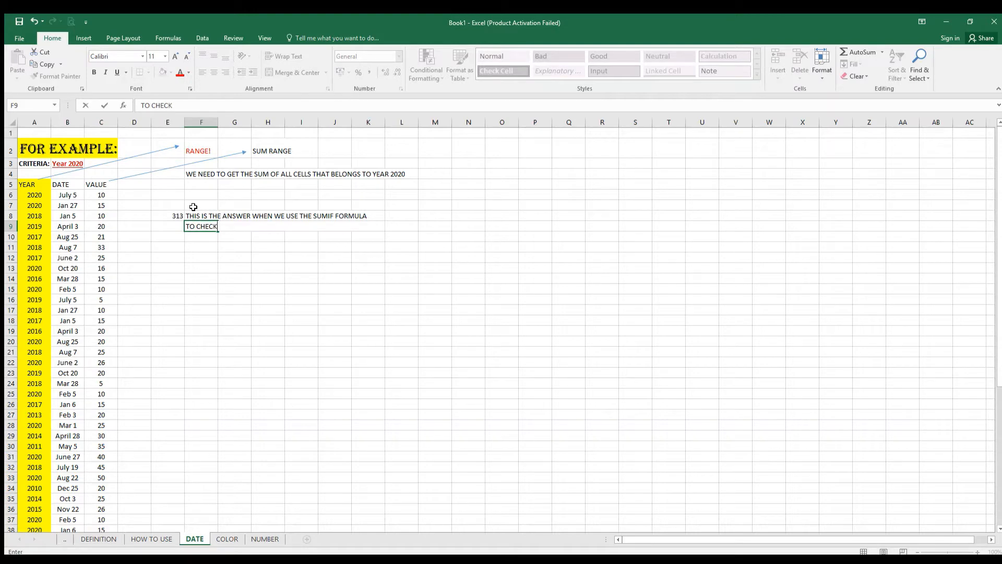
pyautogui.press('Return')
pyautogui.write('\\')
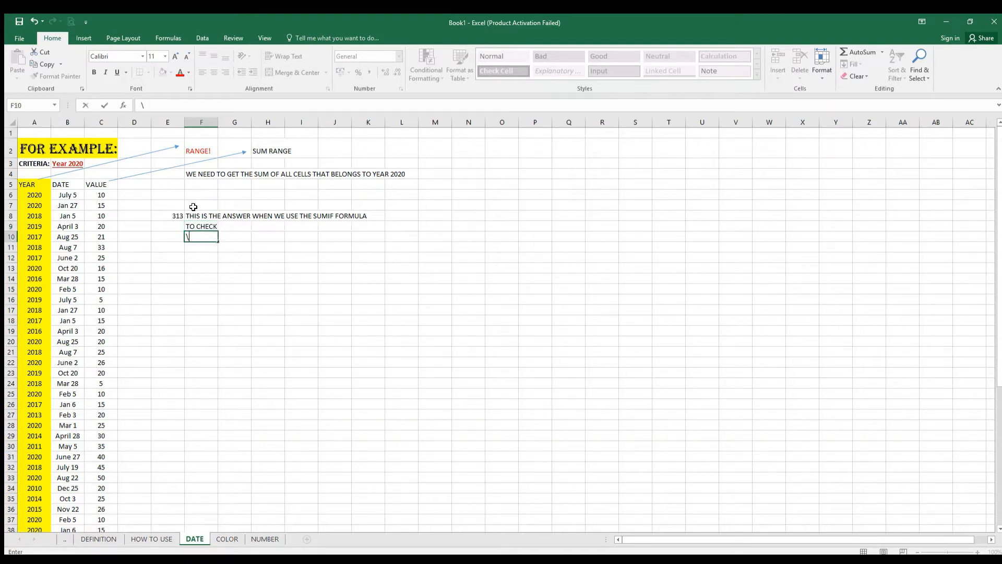
pyautogui.click(206, 225)
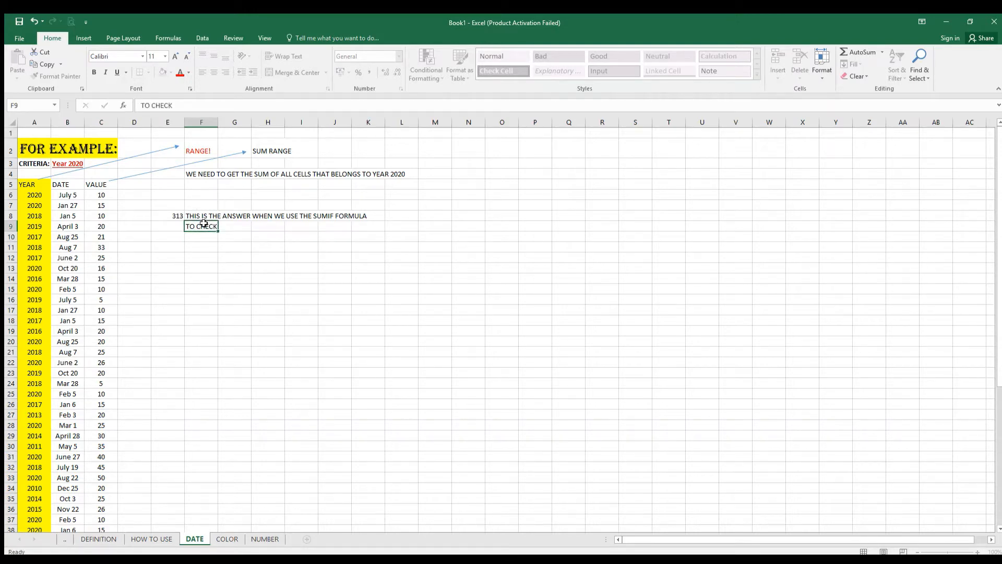
pyautogui.click(205, 105)
pyautogui.write(': WE CAN USE THE ')
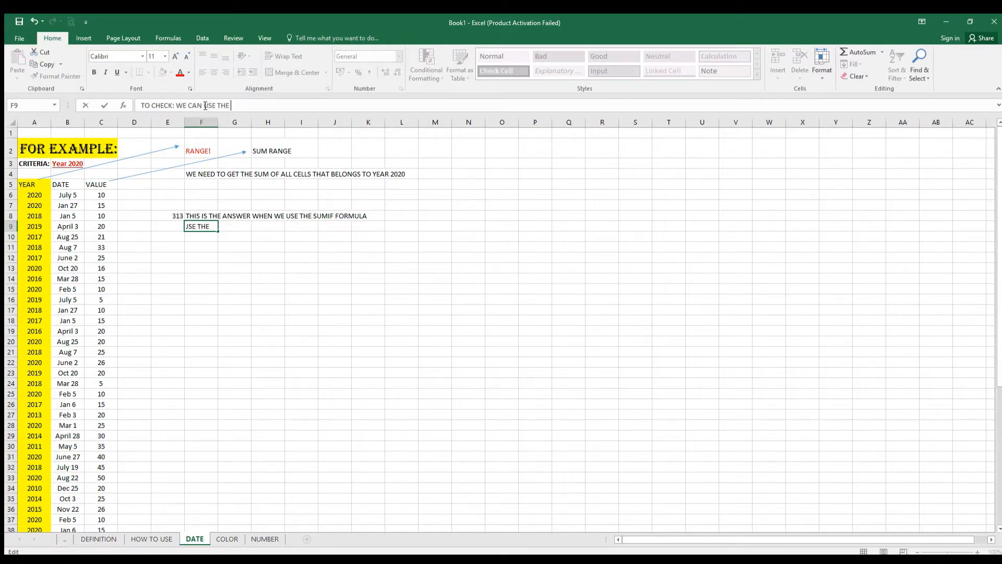
pyautogui.write('FILTER THEN A')
pyautogui.press('BackSpace')
pyautogui.write('THEN ADD')
pyautogui.press('Return')
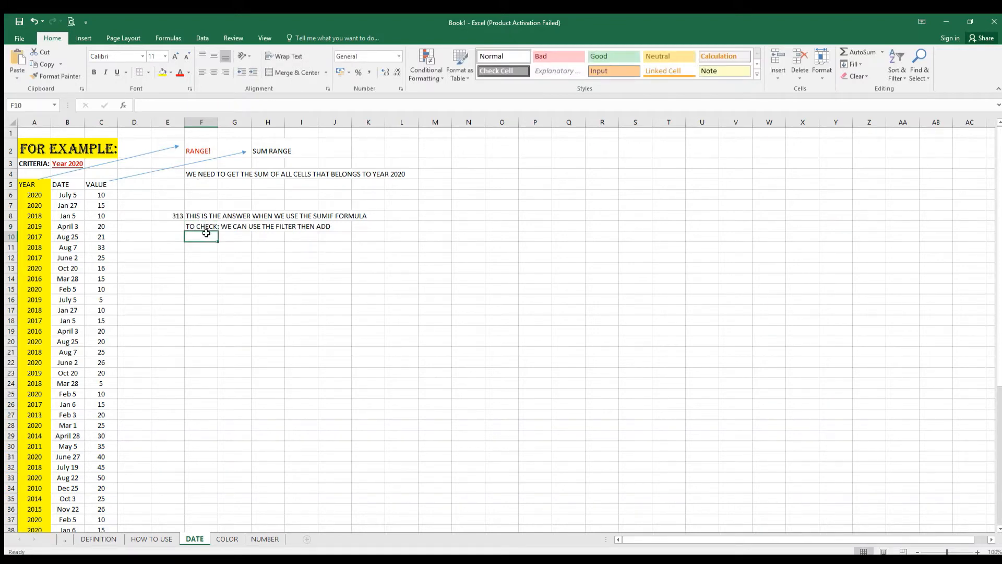
# Step: Add filters to the table A5:C58 and filter the YEAR column to show only 2020
pyautogui.moveTo(39, 187); pyautogui.dragTo(101, 508)
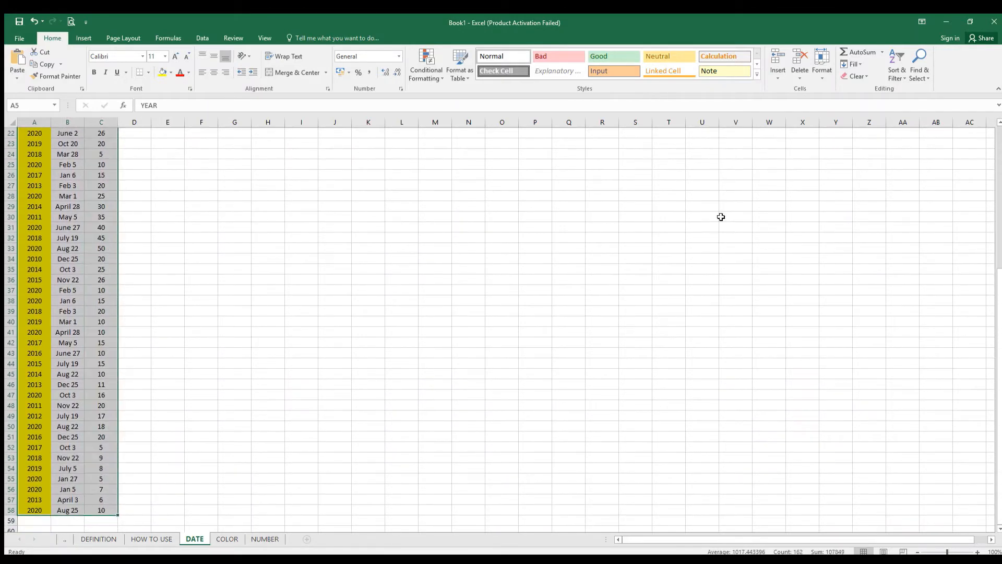
pyautogui.click(908, 125)
pyautogui.scroll(2, 376, 285)
pyautogui.click(203, 311)
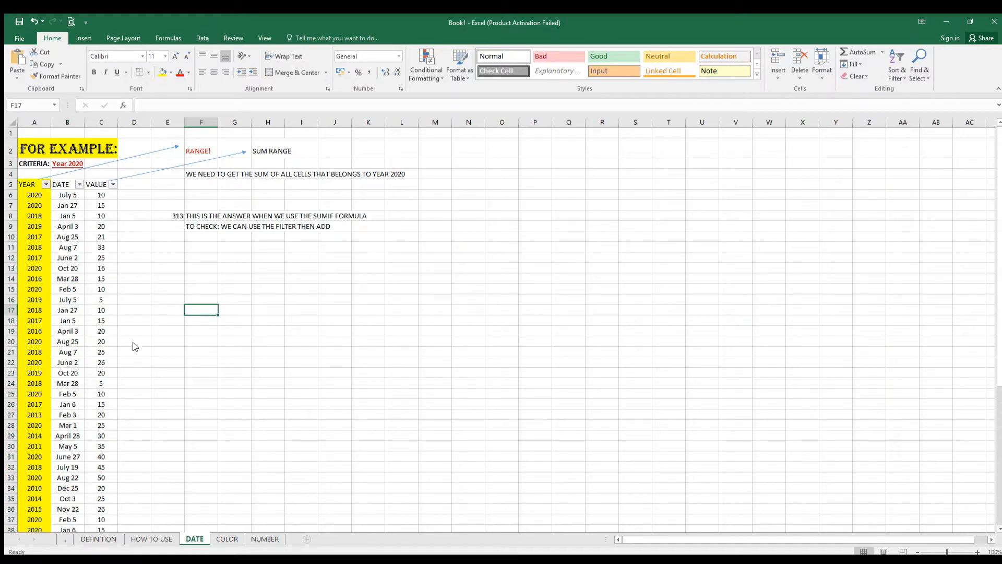
pyautogui.click(225, 226)
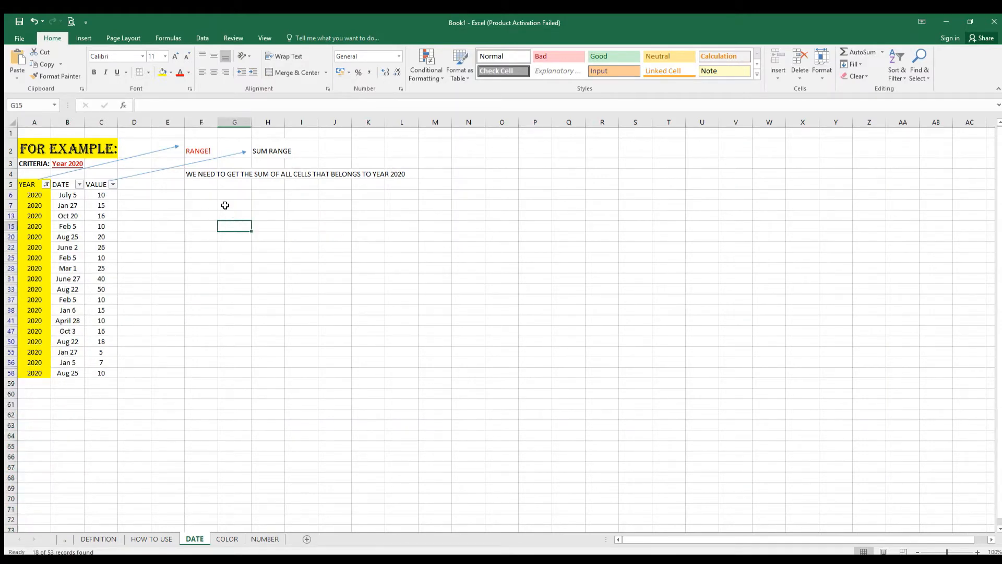
pyautogui.click(210, 195)
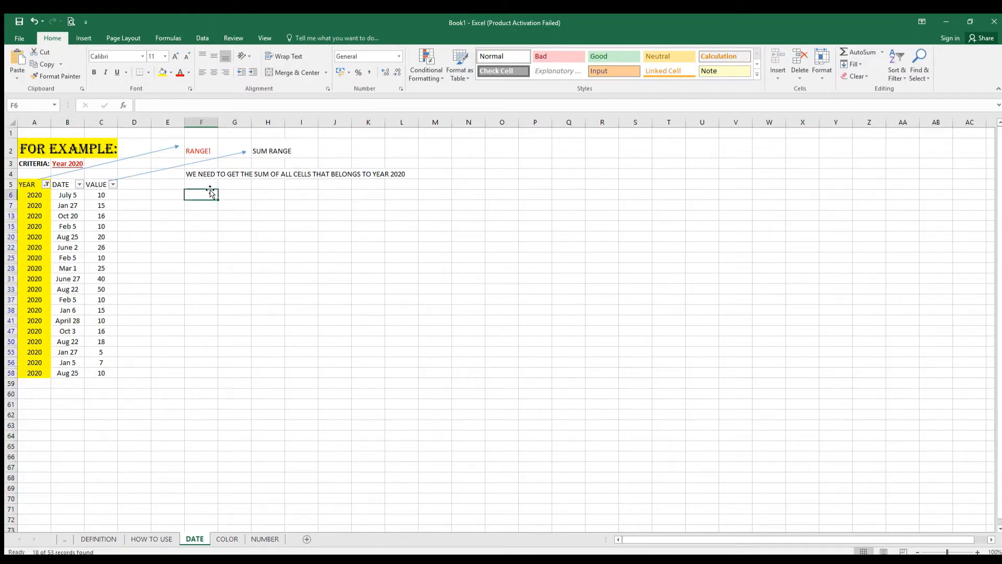
# Step: Use AutoSum in cell C60 to total the filtered VALUE entries
pyautogui.click(107, 395)
pyautogui.write('=')
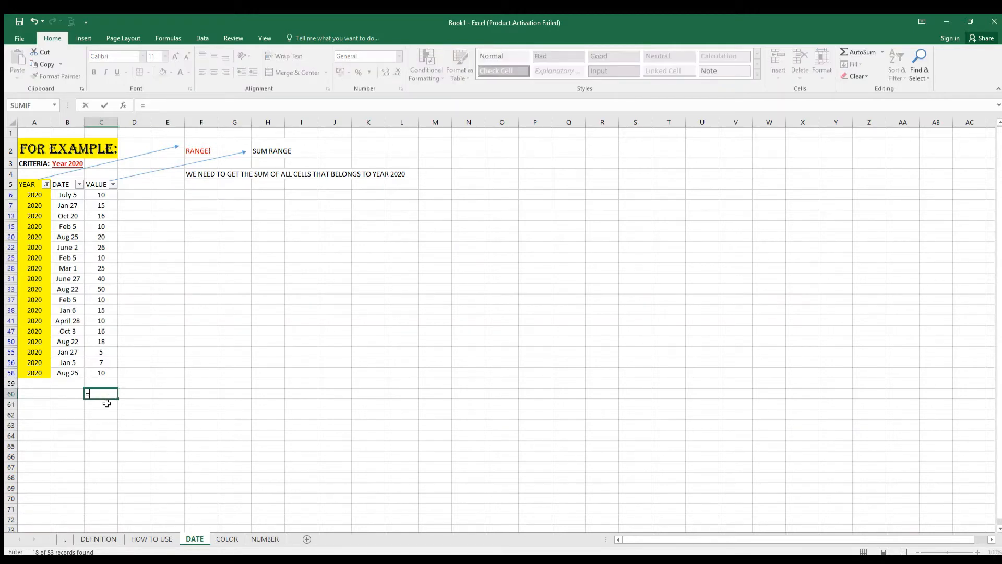
pyautogui.click(861, 51)
pyautogui.press('Return')
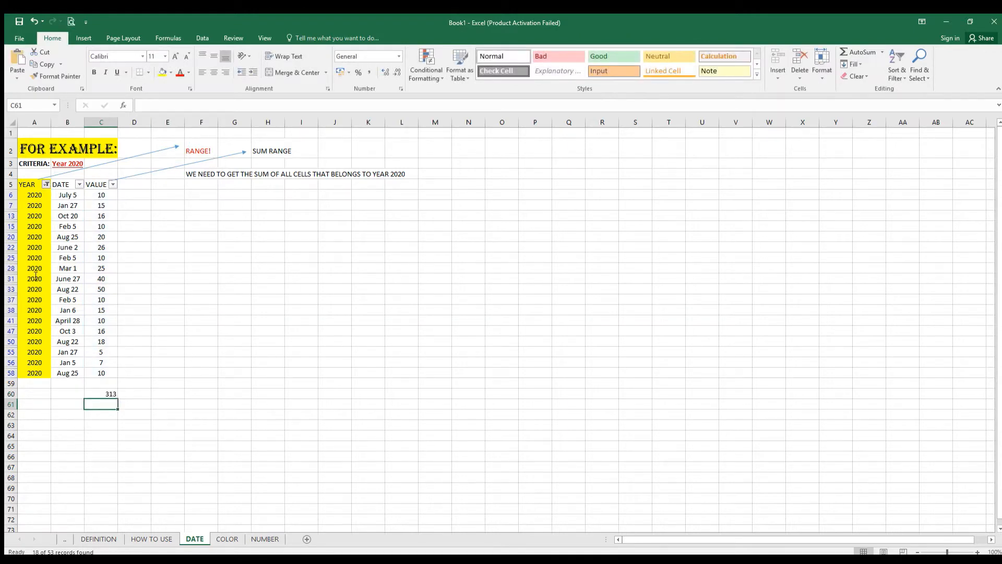
# Step: Clear the 2020 filter on the YEAR column so that all years are listed
pyautogui.click(75, 387)
pyautogui.click(235, 374)
pyautogui.scroll(-13, 235, 376)
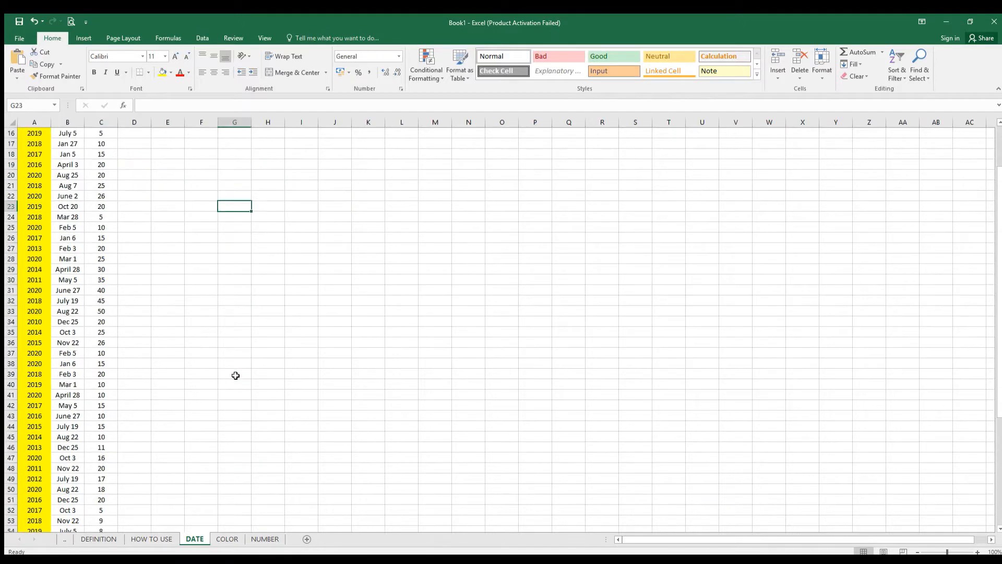
# Step: Examine the SUBTOTAL formula in cell C60 and the range it covers
pyautogui.doubleClick(107, 343)
pyautogui.scroll(13, 284, 356)
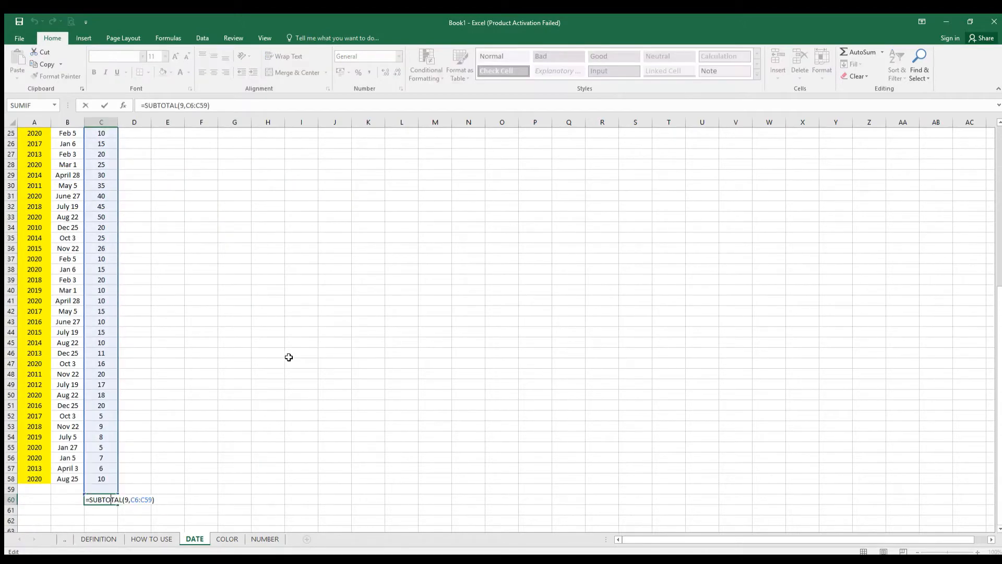
pyautogui.scroll(-7, 282, 356)
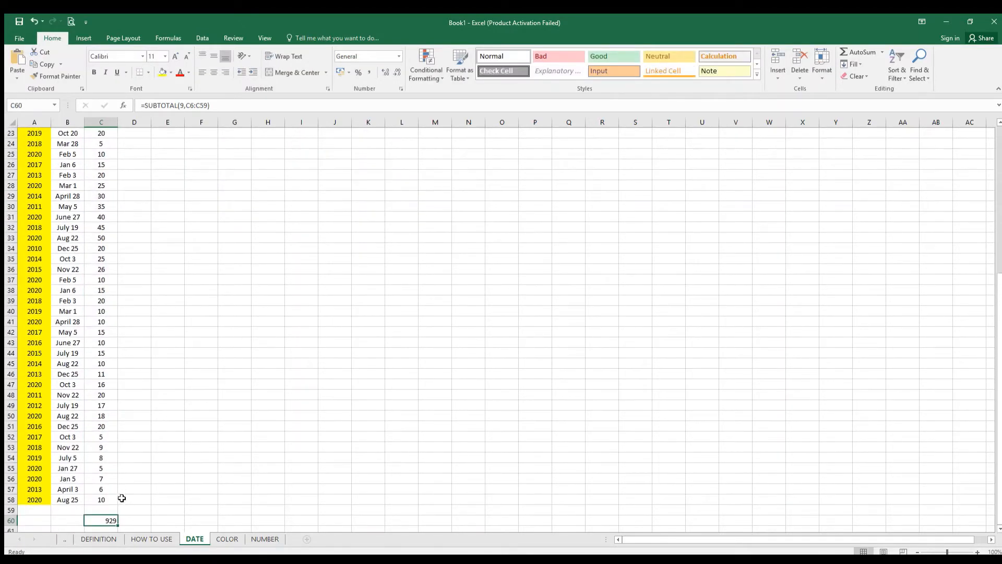
pyautogui.press('Escape')
pyautogui.scroll(7, 262, 473)
pyautogui.click(172, 245)
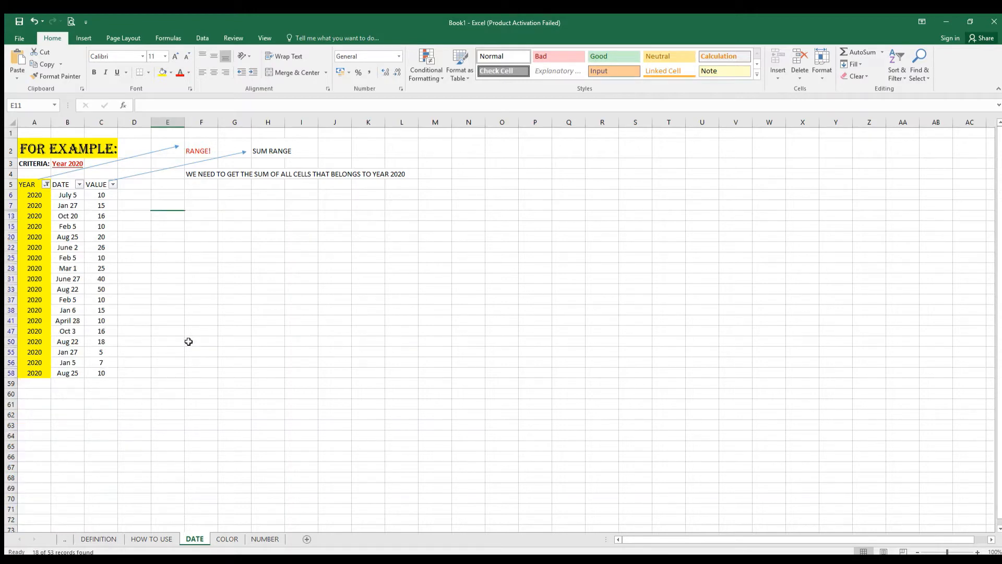
# Step: Add the filtered 2020 values individually in cell M4 with the formula =C6+C7+C13+C15+C22+C20+C25+C28+C31+C33+C37+C38+C41+C47+C50+C55+C56+C58
pyautogui.click(434, 173)
pyautogui.write('=')
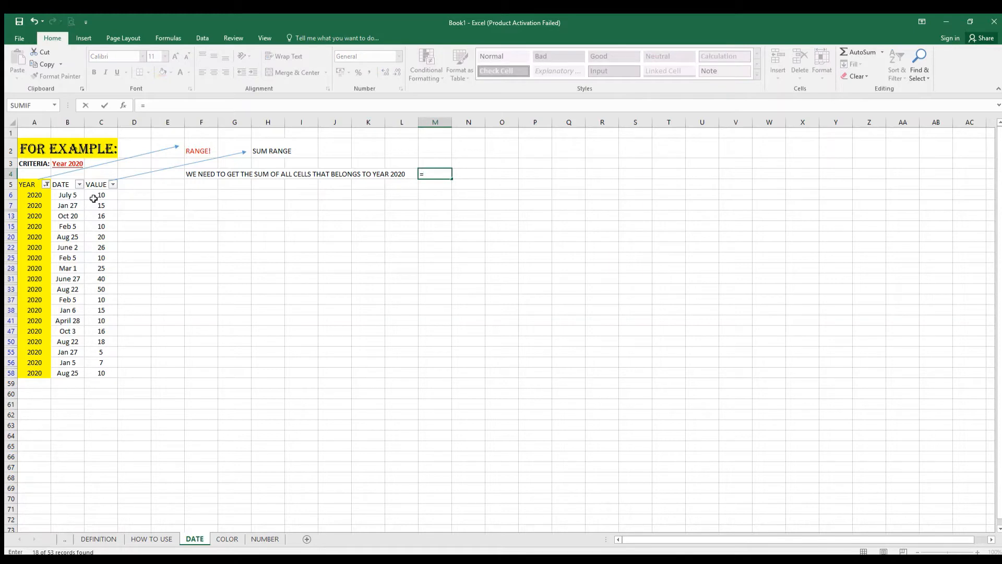
pyautogui.click(96, 196)
pyautogui.write('+')
pyautogui.click(102, 205)
pyautogui.write('+')
pyautogui.click(102, 218)
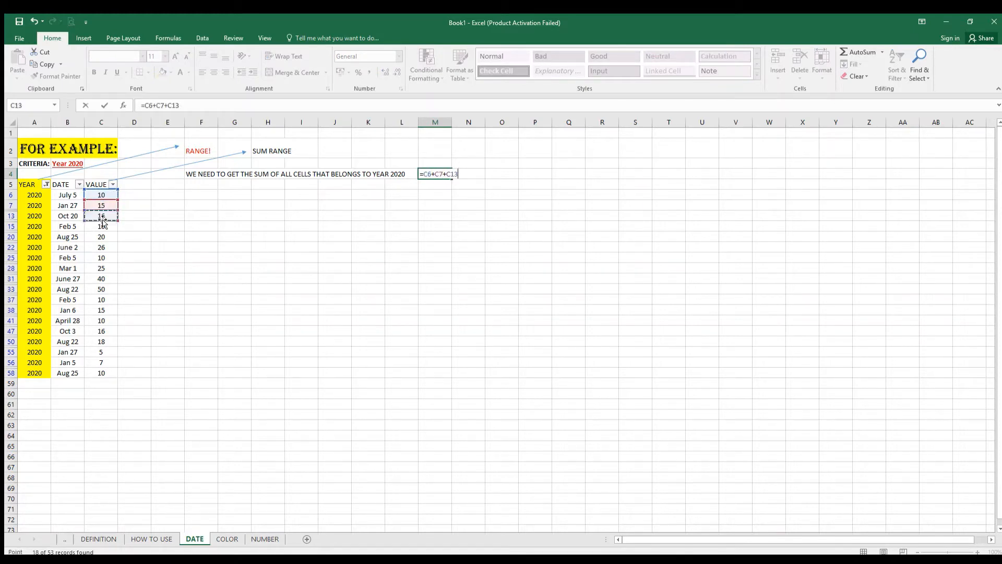
pyautogui.write('+')
pyautogui.click(102, 226)
pyautogui.write('+')
pyautogui.click(102, 247)
pyautogui.write('+')
pyautogui.click(102, 236)
pyautogui.write('+')
pyautogui.click(103, 257)
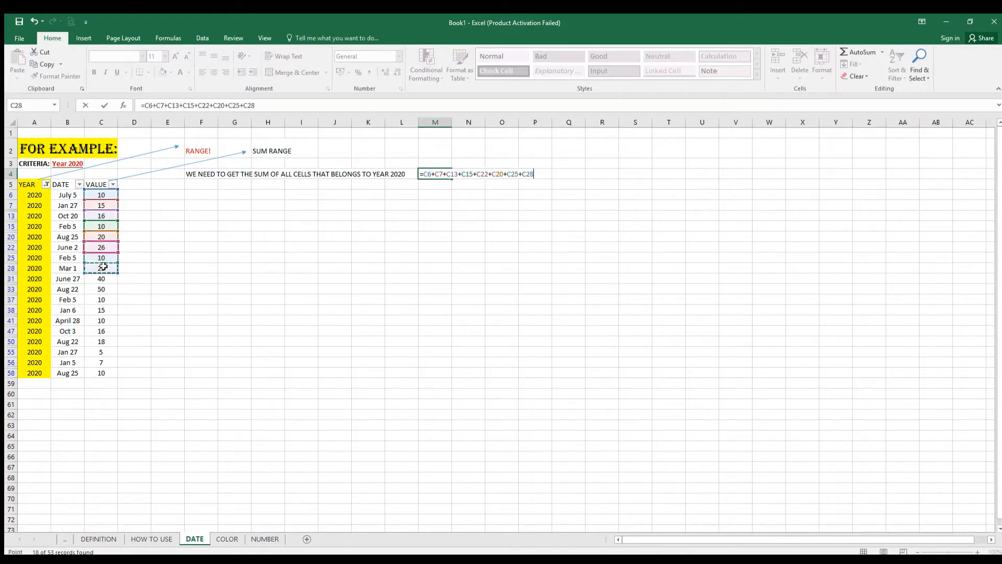
pyautogui.write('+')
pyautogui.click(101, 279)
pyautogui.write('+')
pyautogui.click(101, 289)
pyautogui.write('+')
pyautogui.click(101, 299)
pyautogui.write('+')
pyautogui.click(102, 310)
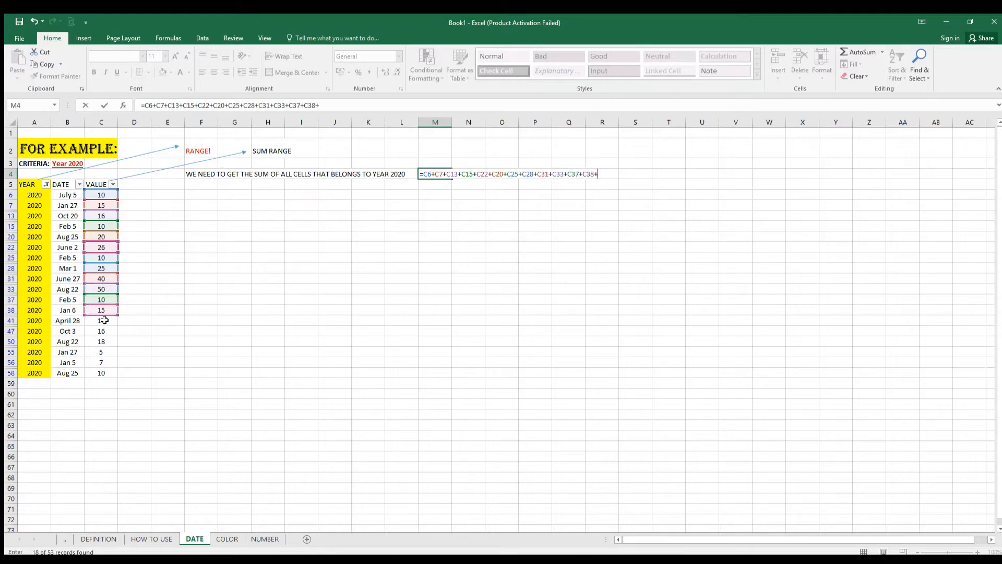
pyautogui.click(104, 320)
pyautogui.write('+')
pyautogui.click(102, 331)
pyautogui.write('+')
pyautogui.click(102, 341)
pyautogui.write('+')
pyautogui.click(101, 352)
pyautogui.write('+')
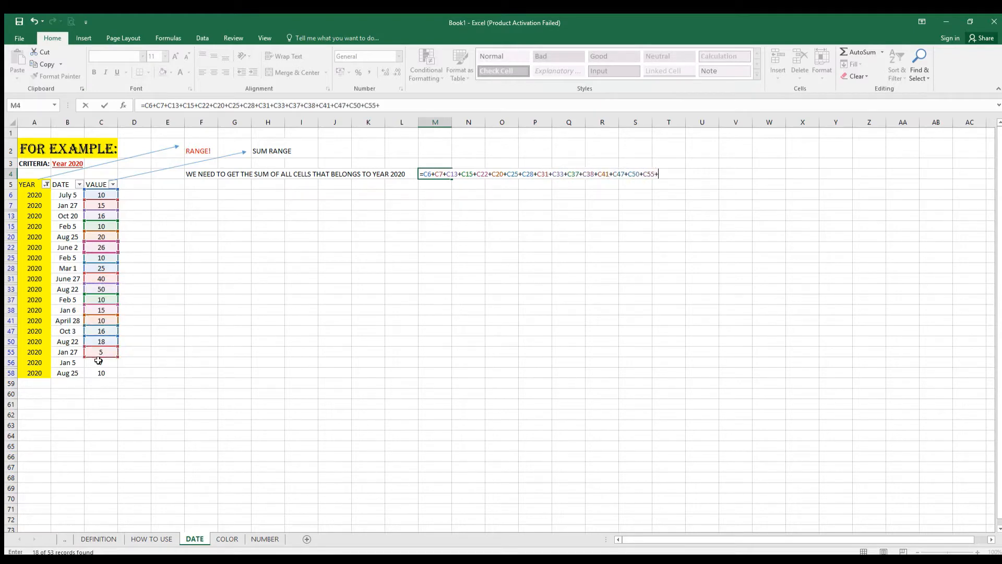
pyautogui.click(98, 363)
pyautogui.write('+')
pyautogui.click(100, 373)
pyautogui.press('Return')
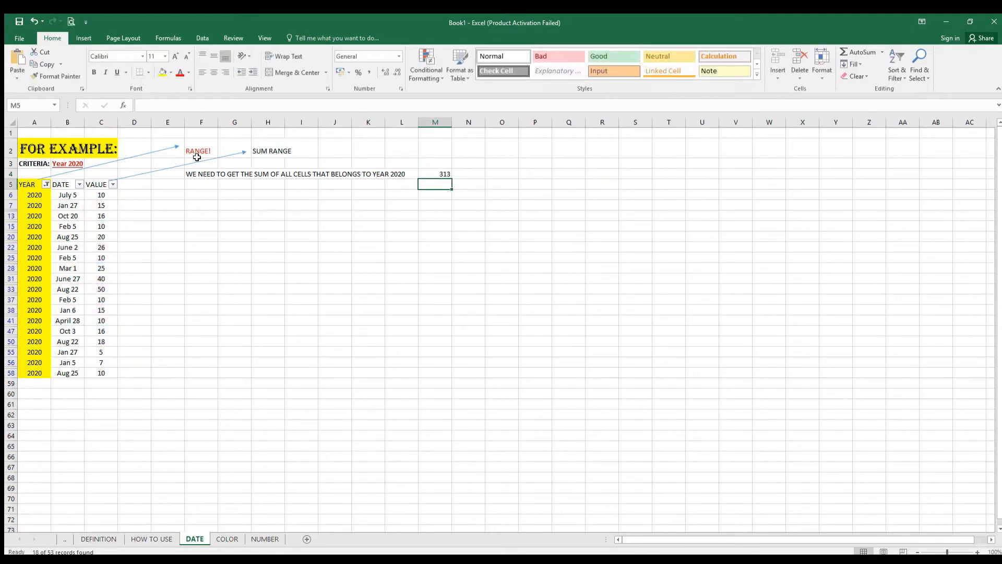
# Step: Clear the YEAR column filter and move the addition formula from M4 to E9
pyautogui.click(58, 183)
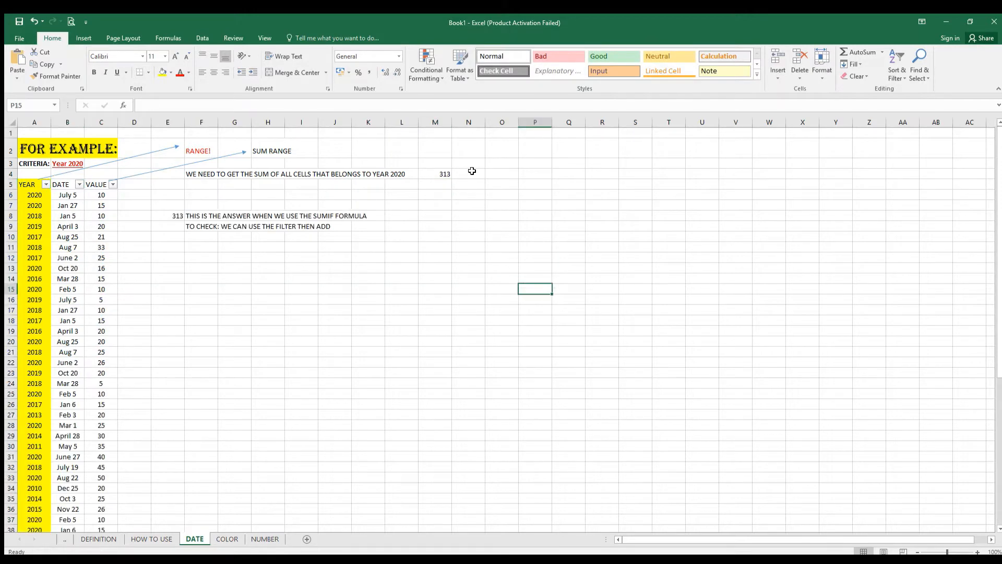
pyautogui.click(444, 174)
pyautogui.moveTo(444, 169); pyautogui.dragTo(172, 225)
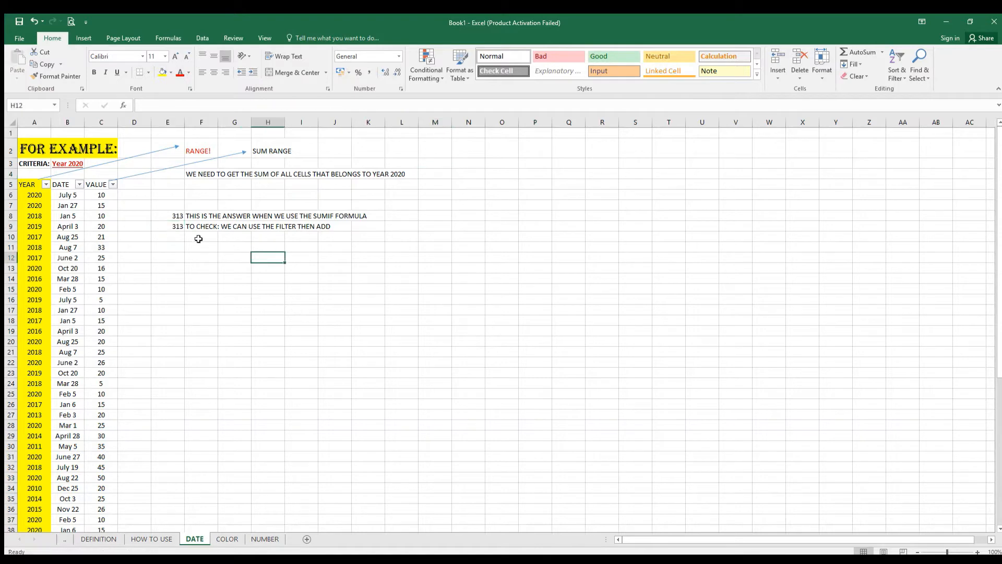
# Step: Examine which VALUE cells the addition formula in E9 references
pyautogui.doubleClick(173, 226)
pyautogui.scroll(-8, 67, 294)
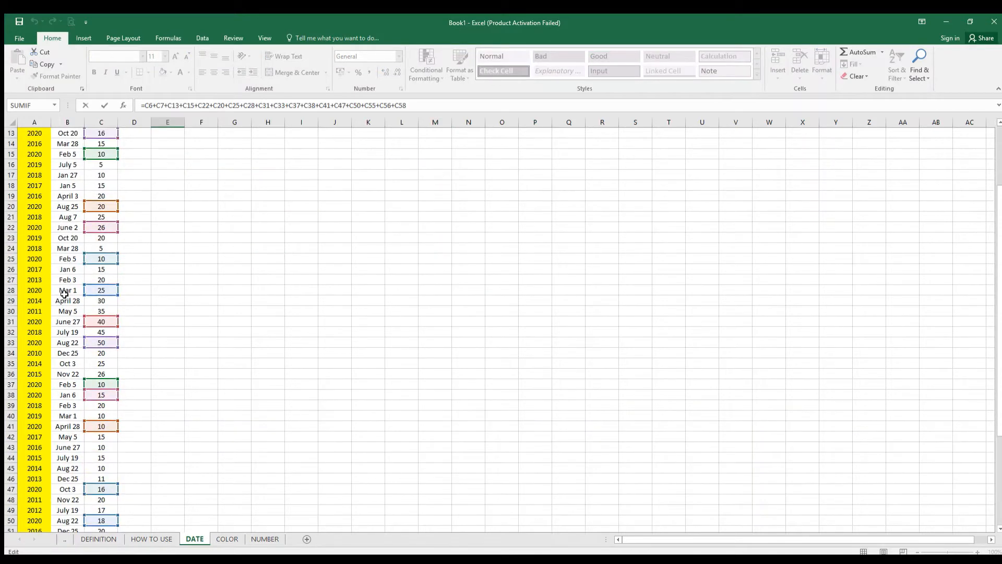
pyautogui.scroll(8, 67, 294)
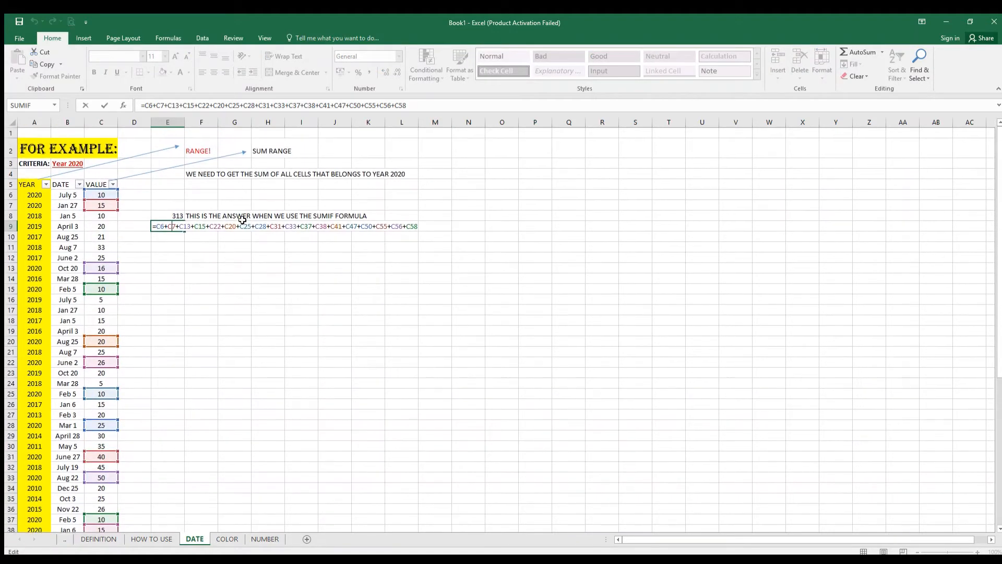
pyautogui.click(245, 269)
pyautogui.click(198, 238)
# Step: Move the addition formula from E9 to E10 and enter the note BOTH HAVE THE SAME ANSWER in F10
pyautogui.click(172, 225)
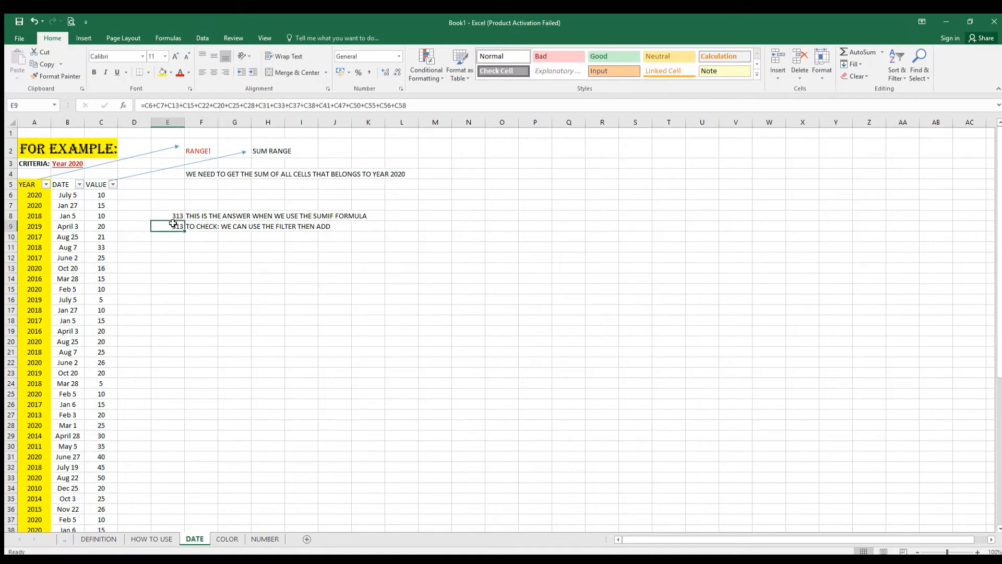
pyautogui.moveTo(180, 229); pyautogui.dragTo(183, 234)
pyautogui.click(200, 236)
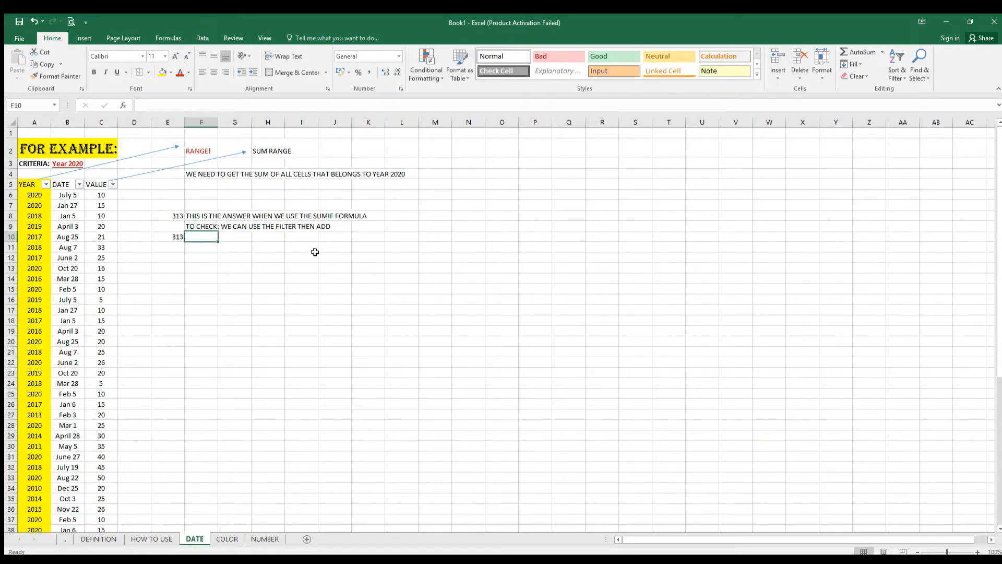
pyautogui.write('BOTH')
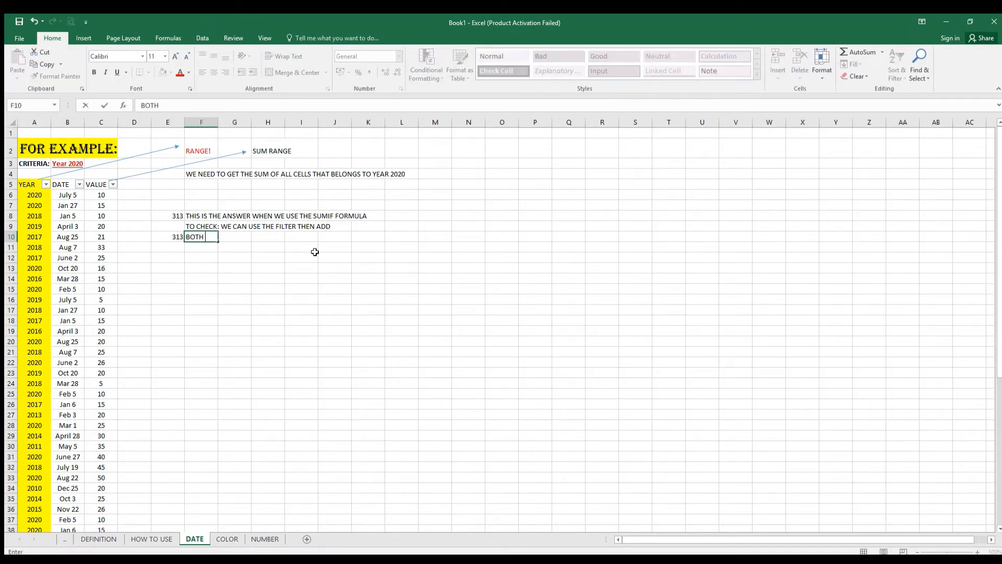
pyautogui.write(' HAVE THE SAME')
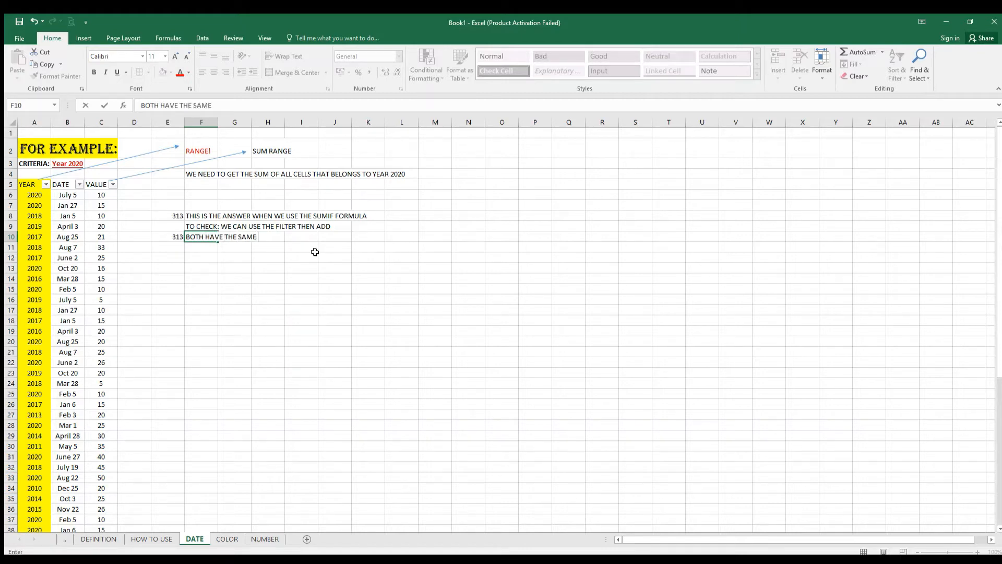
pyautogui.write(' FORMUKA')
pyautogui.press('BackSpace')
pyautogui.press('BackSpace')
pyautogui.press('BackSpace')
pyautogui.write('ANSWE')
pyautogui.press('Return')
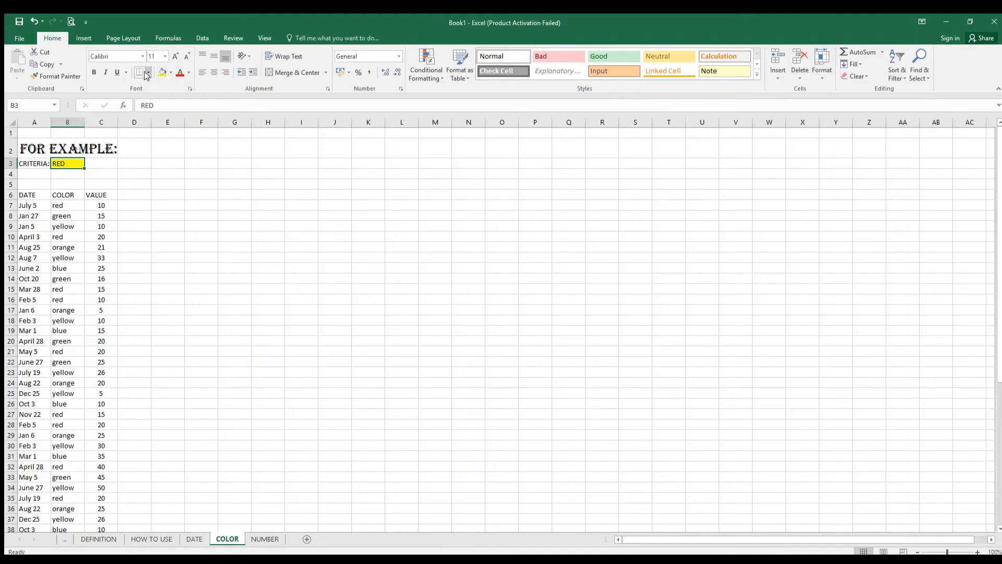
# Step: On the COLOR sheet, format the RED criterion in B3 as underlined red text and make the CRITERIA: label in A3 bold
pyautogui.press('Right')
pyautogui.press('Right')
pyautogui.press('Right')
pyautogui.press('Right')
pyautogui.click(75, 166)
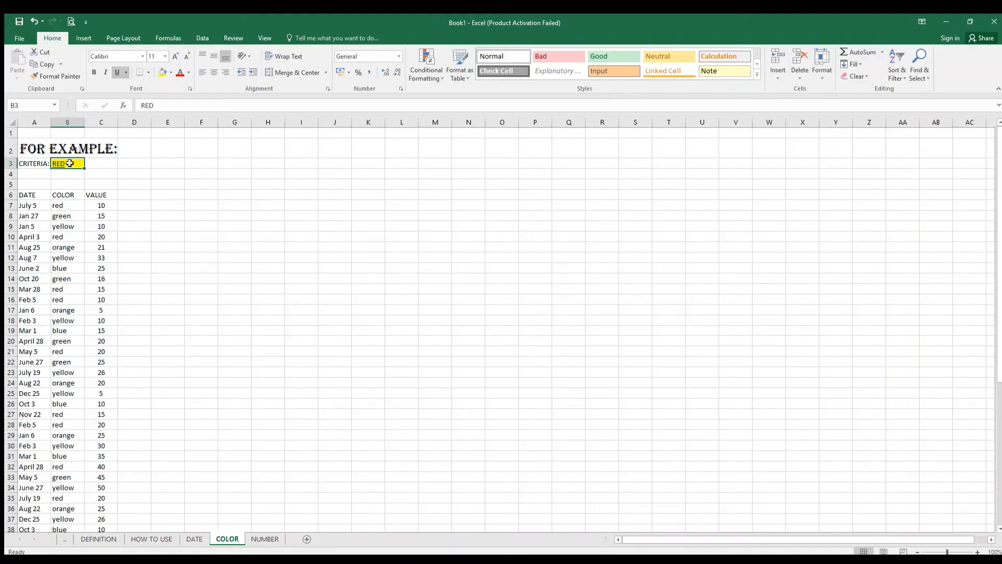
pyautogui.click(23, 163)
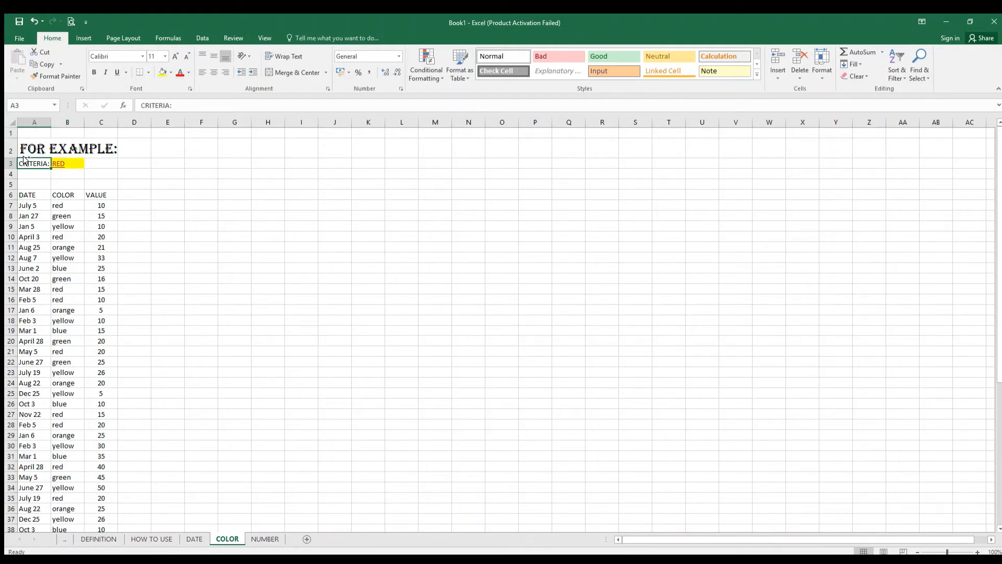
pyautogui.hotkey('ctrl', 'b')
pyautogui.click(221, 257)
# Step: Draw a straight arrow about 2.29 inches wide and 0.54 inches high from the COLOR header toward F3, and enter RANGE in F3
pyautogui.click(40, 196)
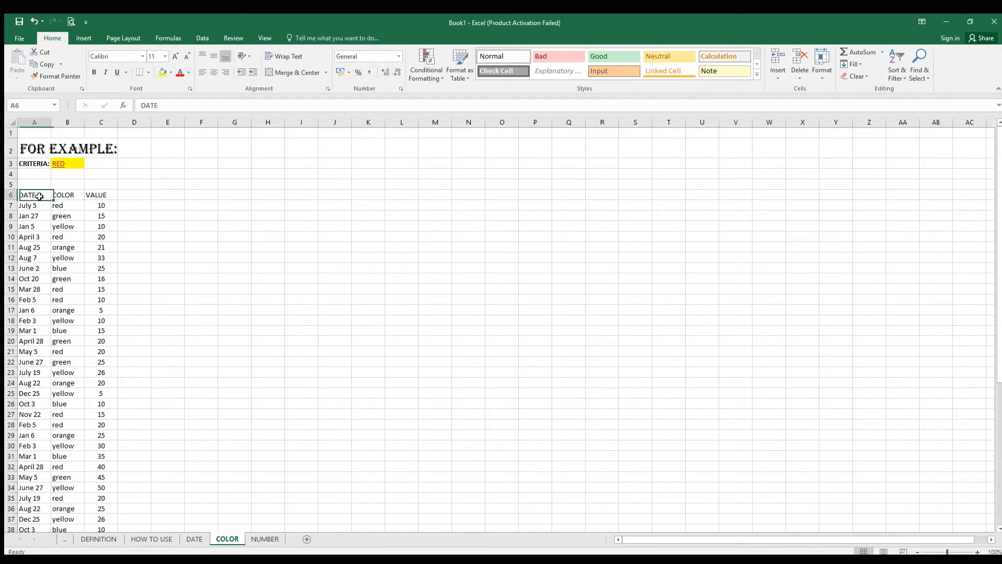
pyautogui.click(85, 38)
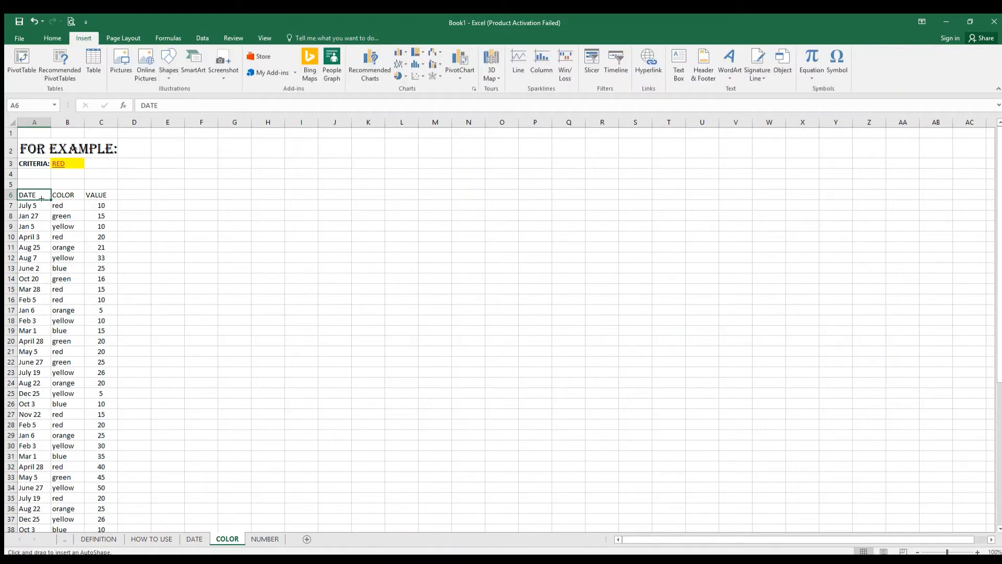
pyautogui.moveTo(40, 188)
pyautogui.mouseDown()
pyautogui.moveTo(157, 170)
pyautogui.moveTo(162, 157)
pyautogui.moveTo(142, 168)
pyautogui.moveTo(181, 167)
pyautogui.mouseUp()
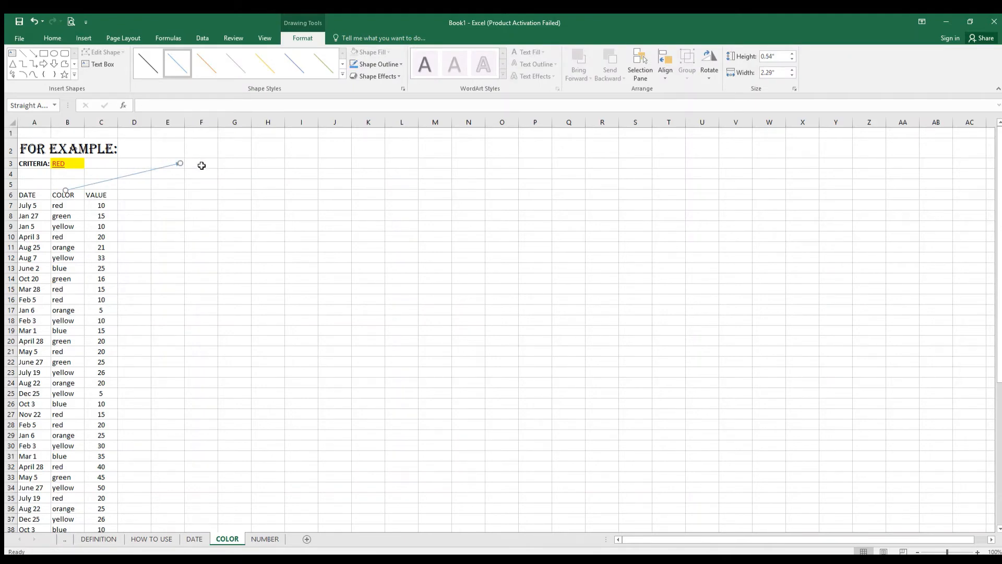
pyautogui.click(207, 162)
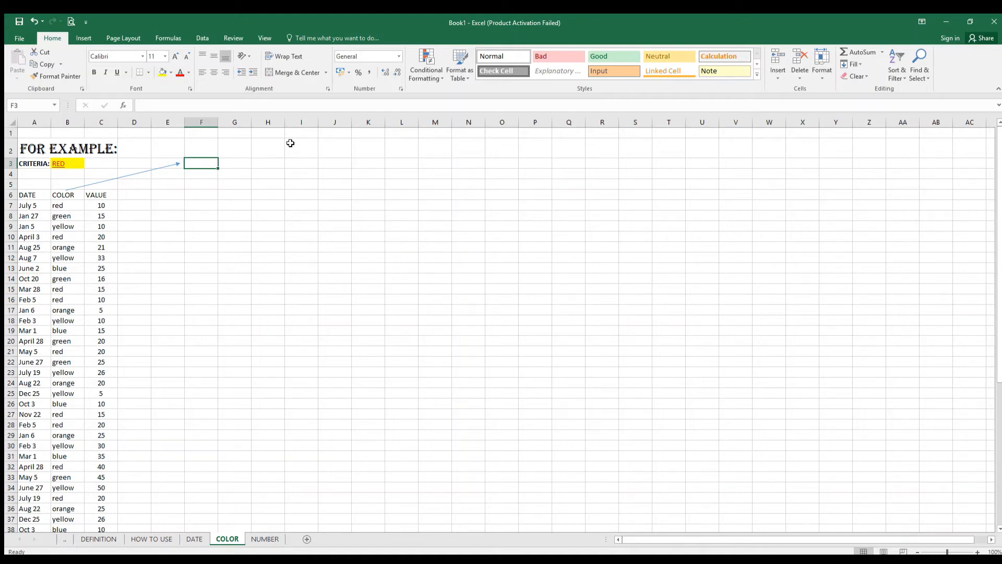
pyautogui.write('RANGE')
pyautogui.press('Return')
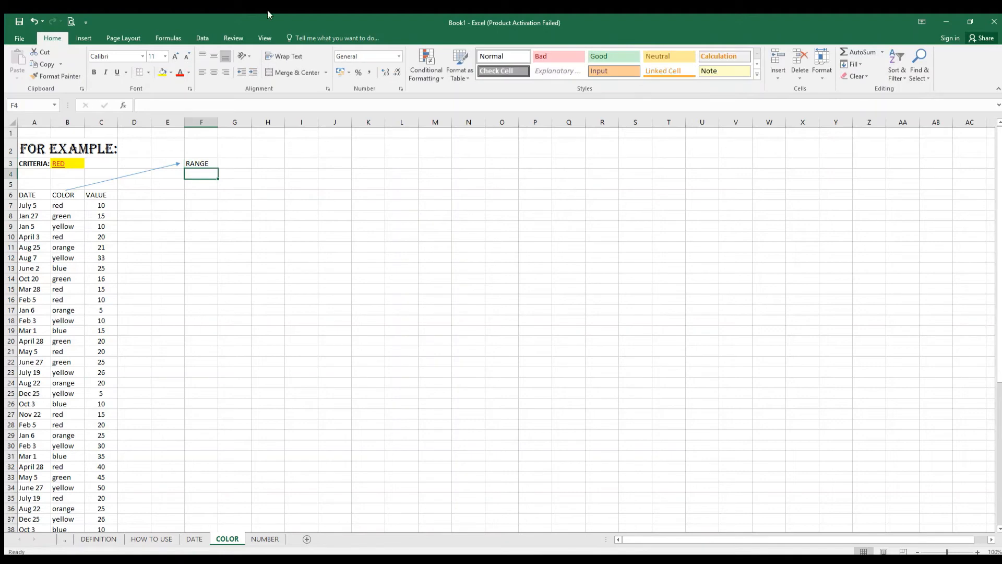
# Step: Duplicate the arrow and place the copy so it starts beside the VALUE header, parallel to the first
pyautogui.click(154, 539)
pyautogui.click(225, 539)
pyautogui.click(212, 215)
pyautogui.click(163, 171)
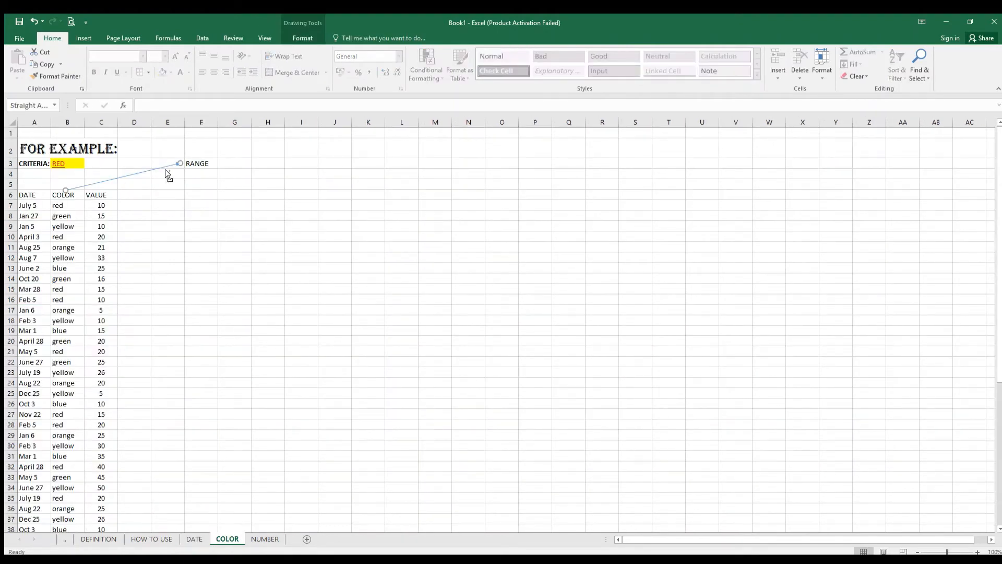
pyautogui.hotkey('ctrl', 'c')
pyautogui.hotkey('ctrl', 'v')
pyautogui.moveTo(209, 233); pyautogui.dragTo(139, 185)
pyautogui.click(245, 164)
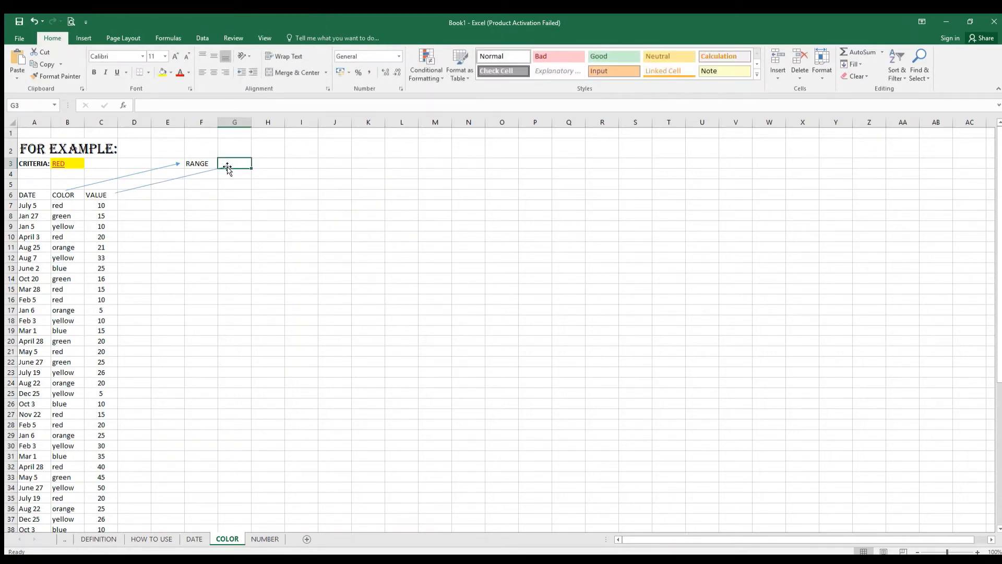
# Step: Enter SUM RANGE in cell H3 and extend the second arrow's head to reach that label
pyautogui.click(260, 161)
pyautogui.write('SUM RANGE')
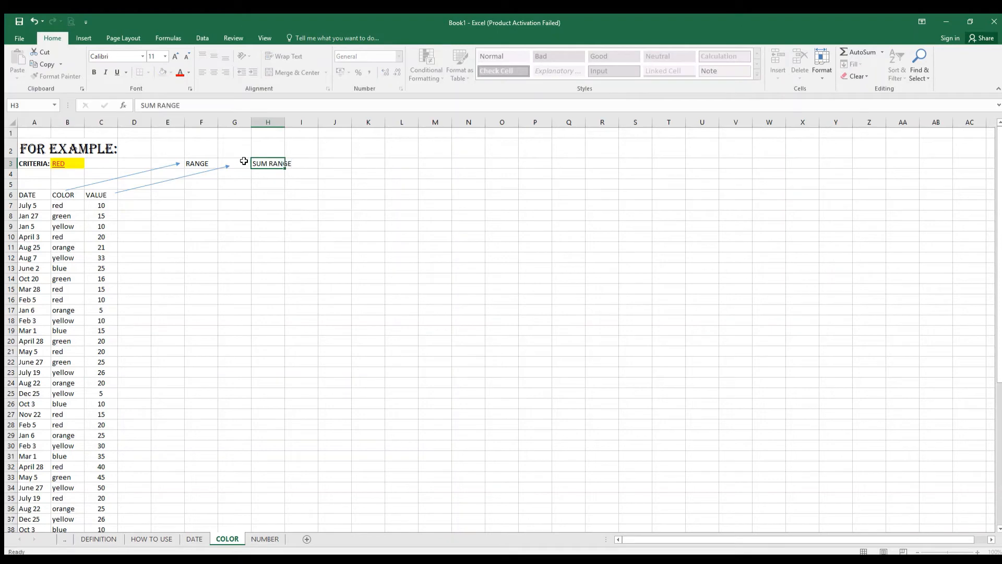
pyautogui.press('Return')
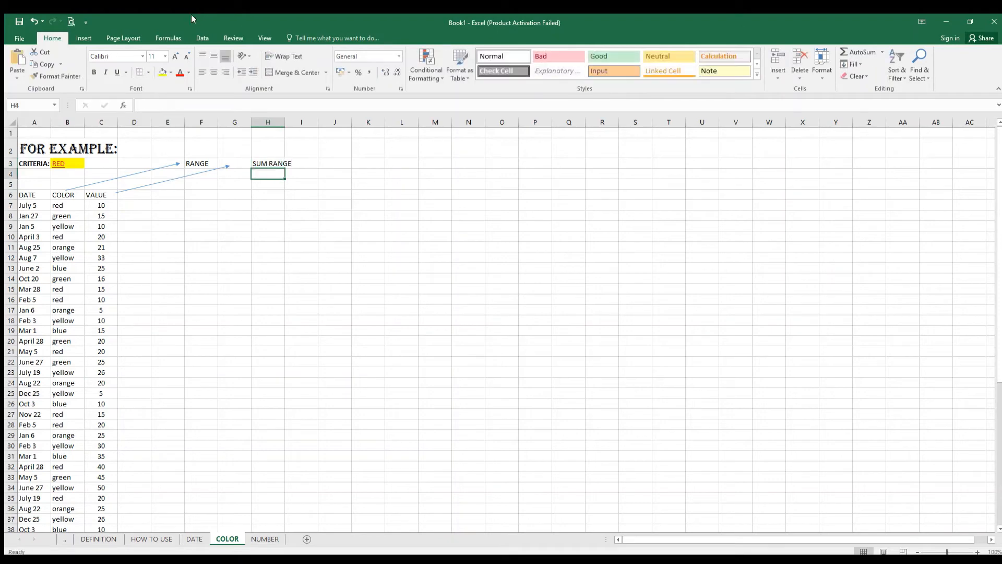
pyautogui.click(185, 178)
pyautogui.moveTo(227, 167); pyautogui.dragTo(253, 168)
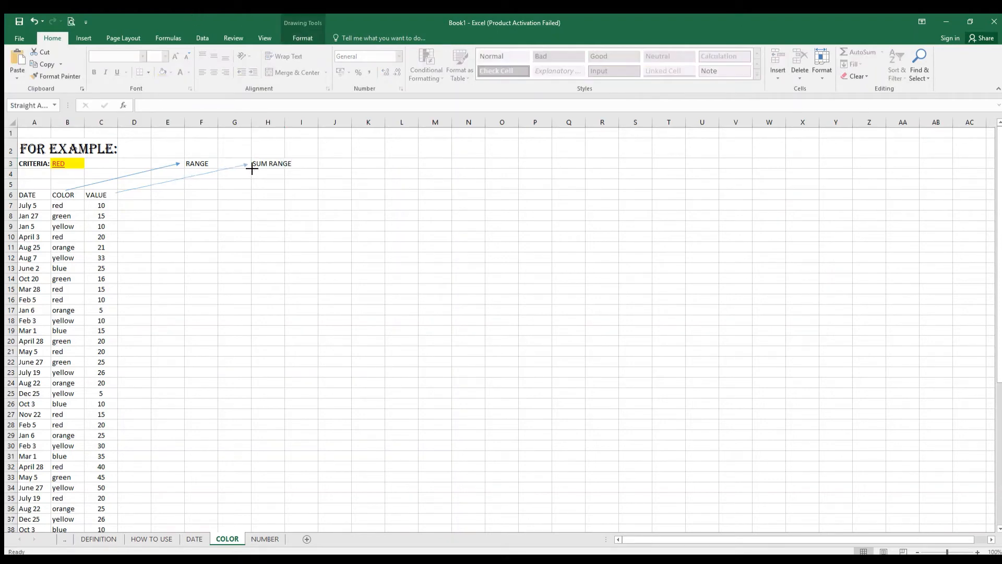
pyautogui.click(300, 194)
# Step: In F7, use SUMIF to total the values in C7:C49 whose color in B7:B49 is "RED"
pyautogui.click(170, 203)
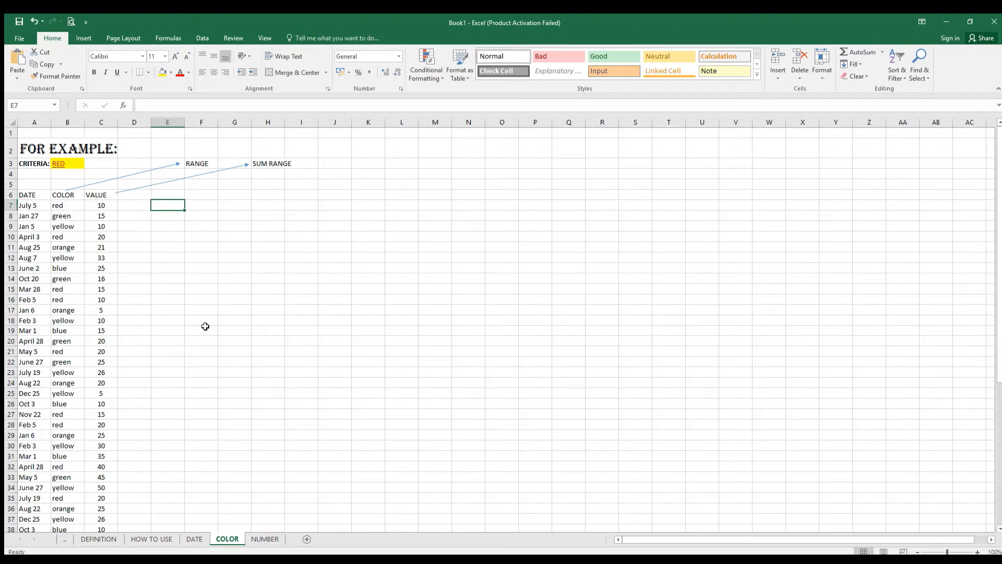
pyautogui.click(202, 214)
pyautogui.click(206, 199)
pyautogui.click(205, 206)
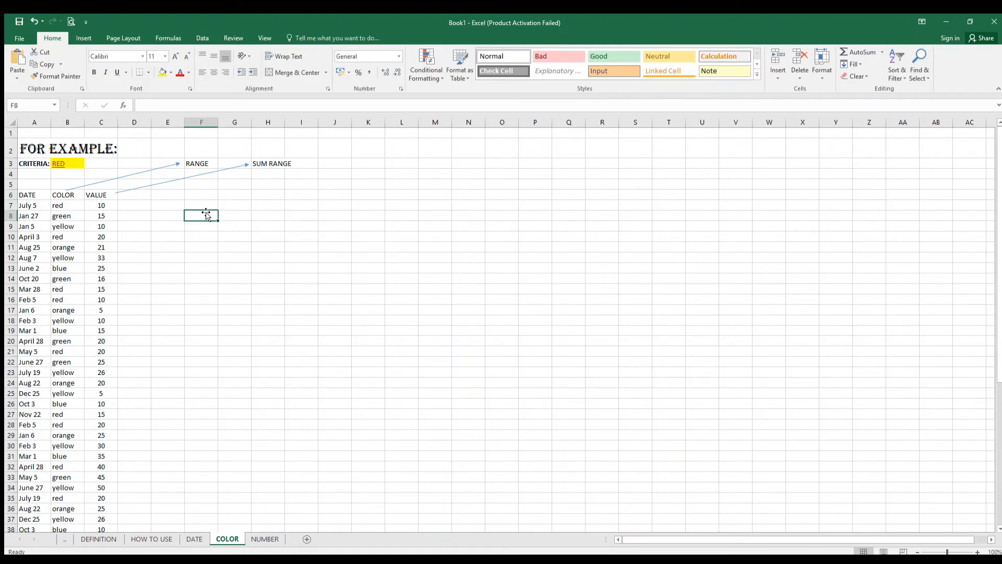
pyautogui.write('=SUMIF(')
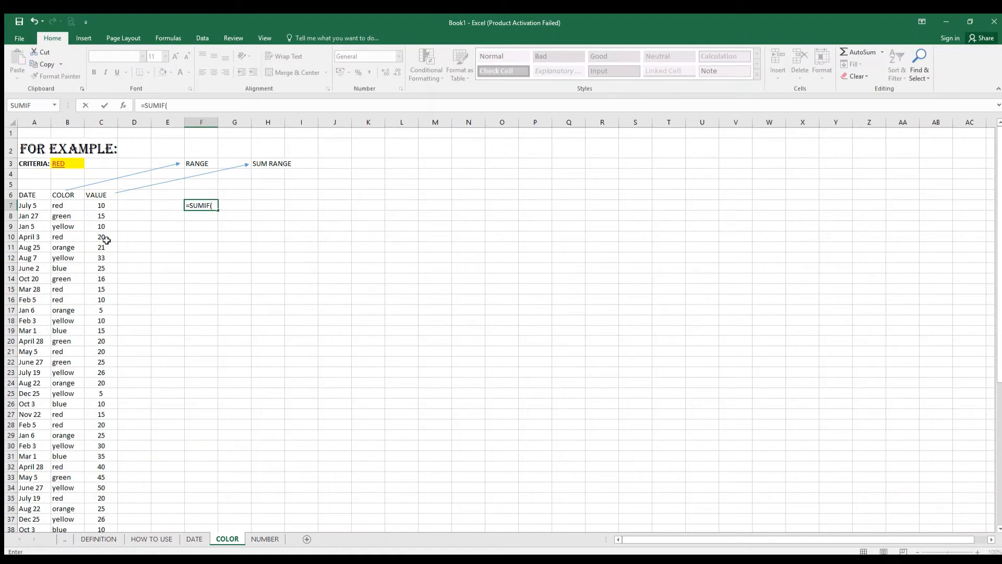
pyautogui.moveTo(69, 204); pyautogui.dragTo(69, 509)
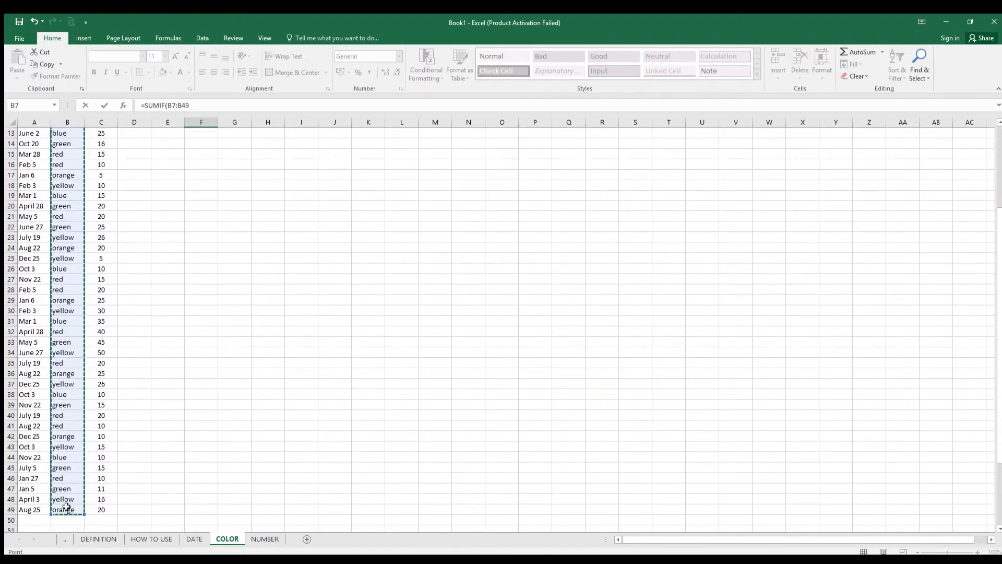
pyautogui.write(',"RED')
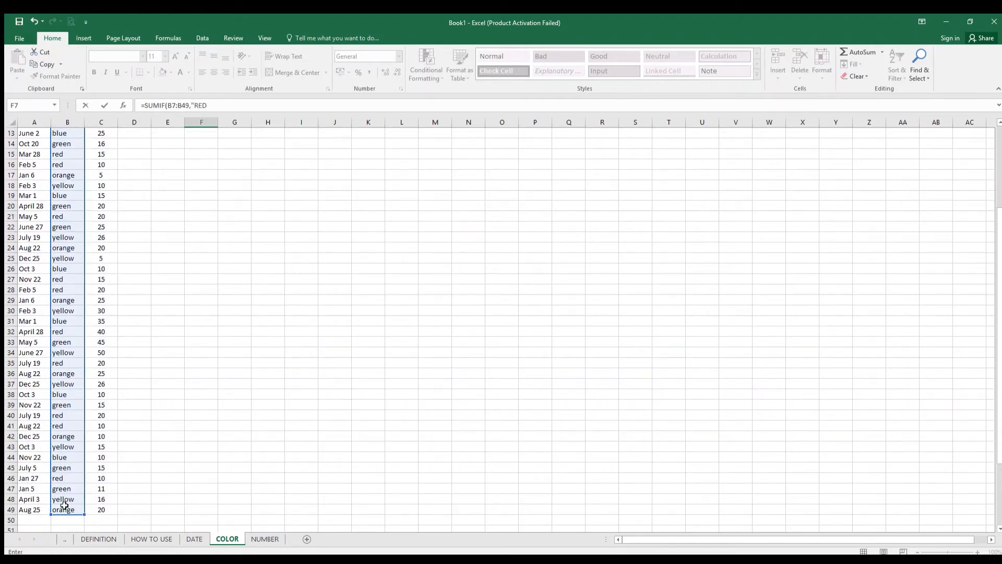
pyautogui.write('",')
pyautogui.scroll(4, 64, 505)
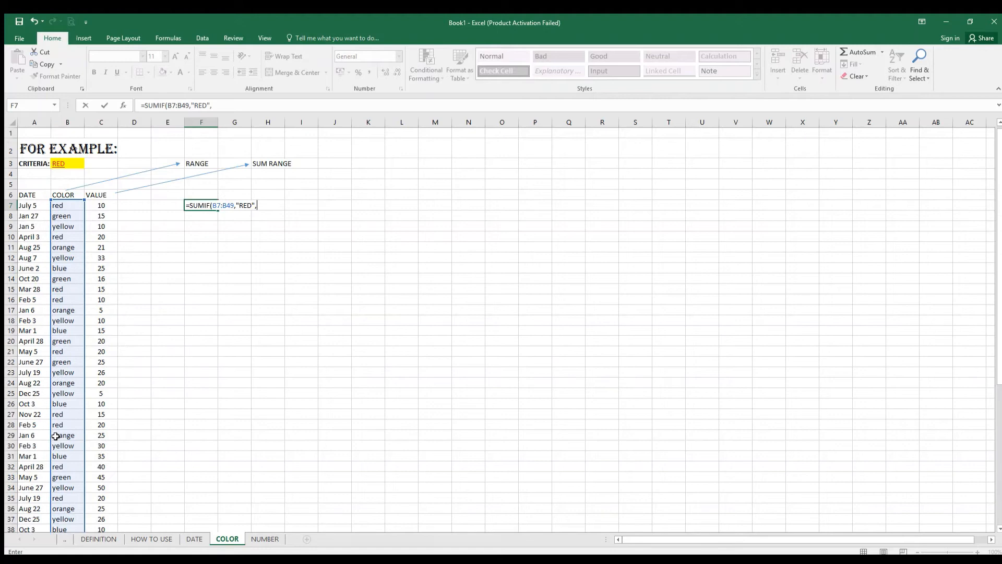
pyautogui.click(104, 206)
pyautogui.hotkey('ctrl', 'shift', 'Down')
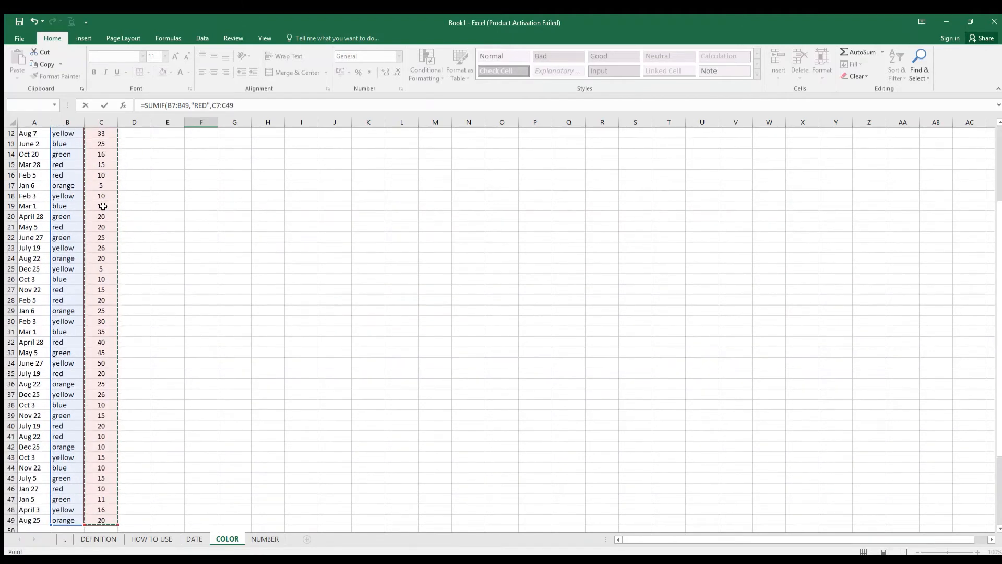
pyautogui.press('Return')
pyautogui.scroll(3, 167, 203)
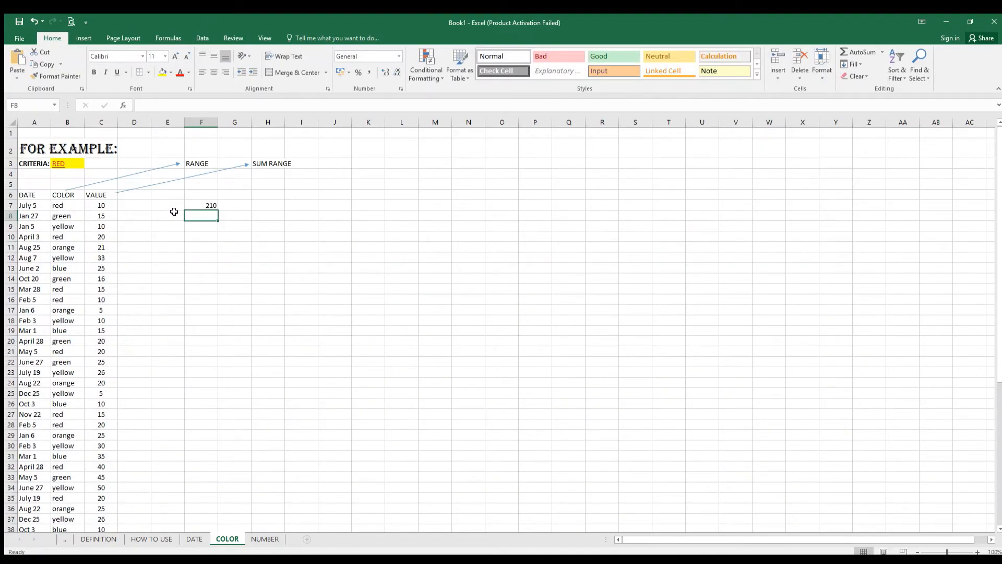
# Step: Label the SUMIF result by entering USING SUMIF in G7, and enter USING FILTER+ADD in G8
pyautogui.click(194, 203)
pyautogui.click(233, 207)
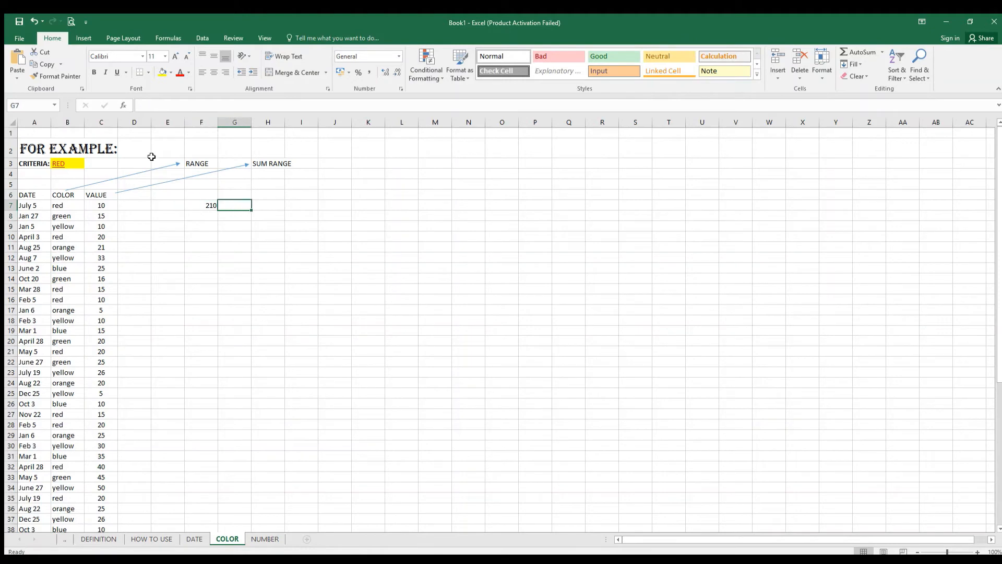
pyautogui.write('USING SUMIF')
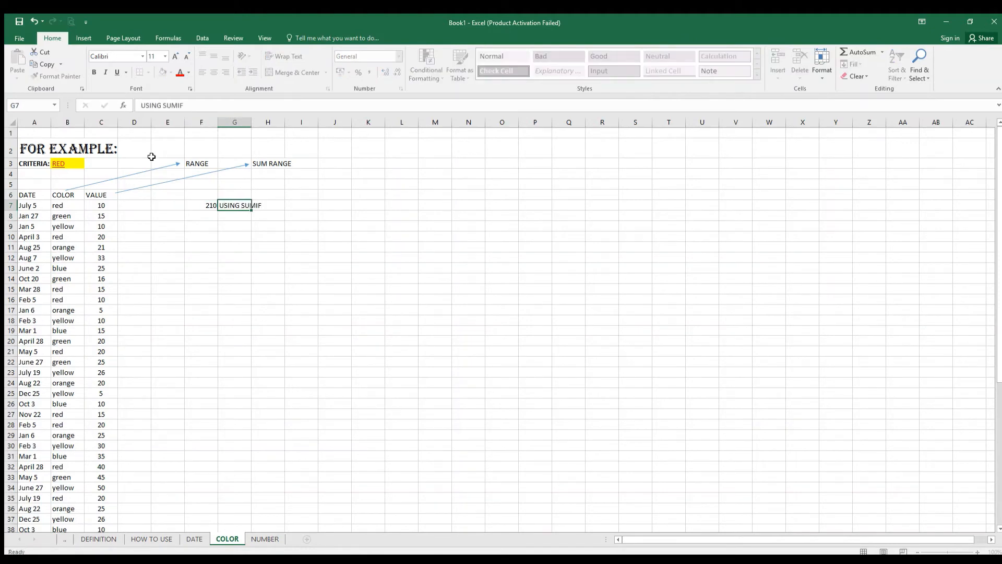
pyautogui.press('Return')
pyautogui.write('\\')
pyautogui.write('USING ')
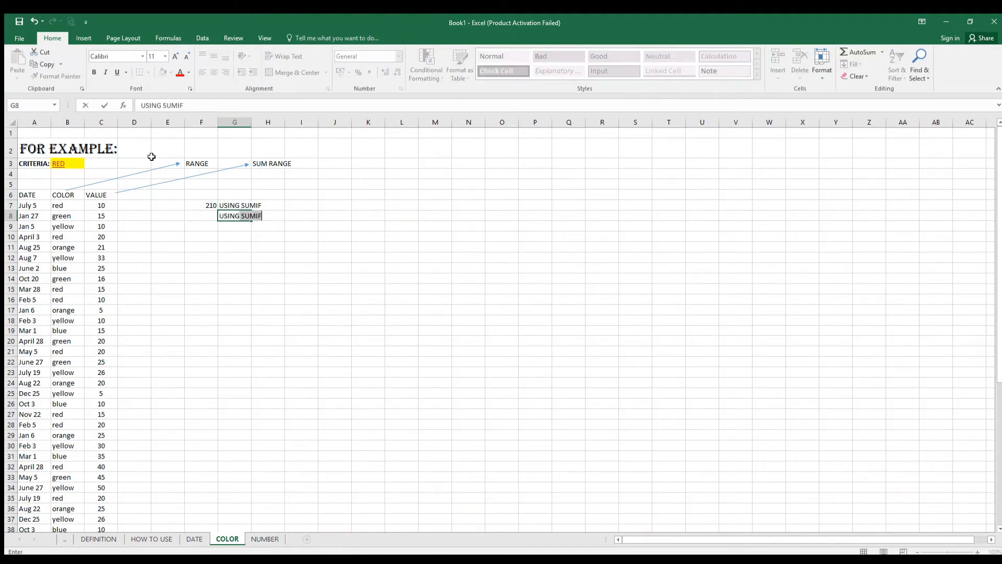
pyautogui.write('FILKTEER+ADD')
pyautogui.press('Return')
# Step: Add filters to the DATE, COLOR and VALUE table in A6:C49 and show only the red rows
pyautogui.click(191, 211)
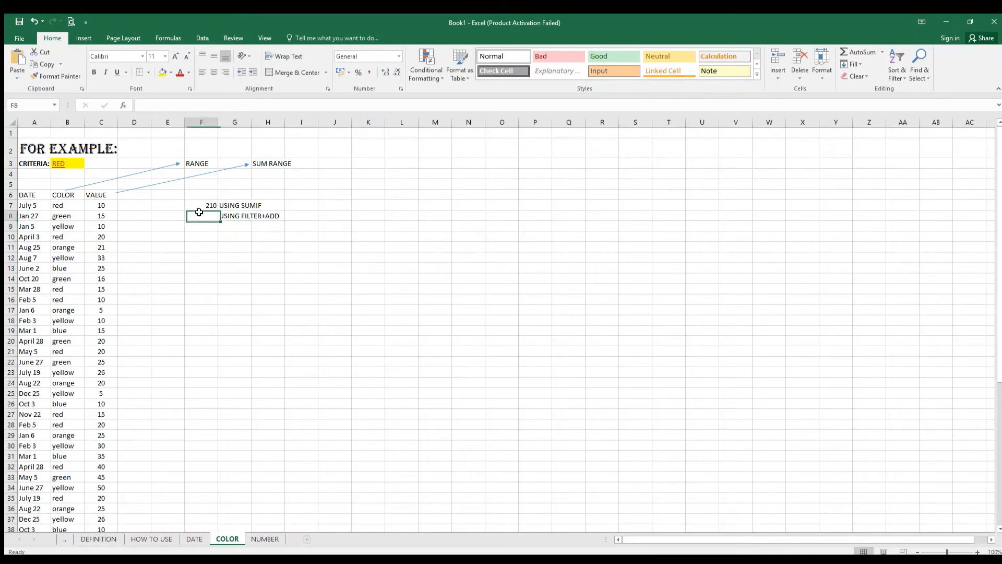
pyautogui.moveTo(46, 194); pyautogui.dragTo(87, 193)
pyautogui.hotkey('ctrl', 'shift', 'Down')
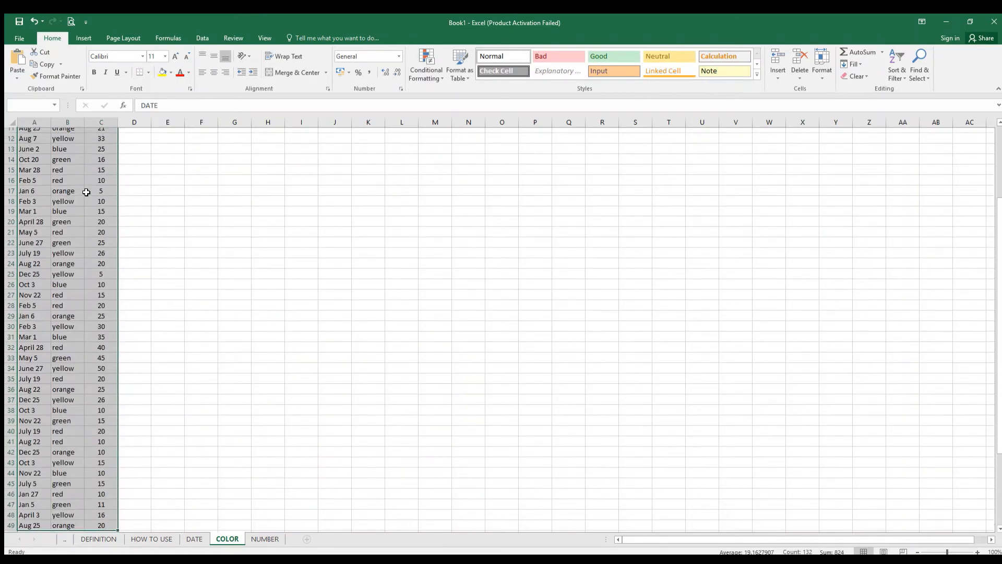
pyautogui.click(892, 75)
pyautogui.click(906, 126)
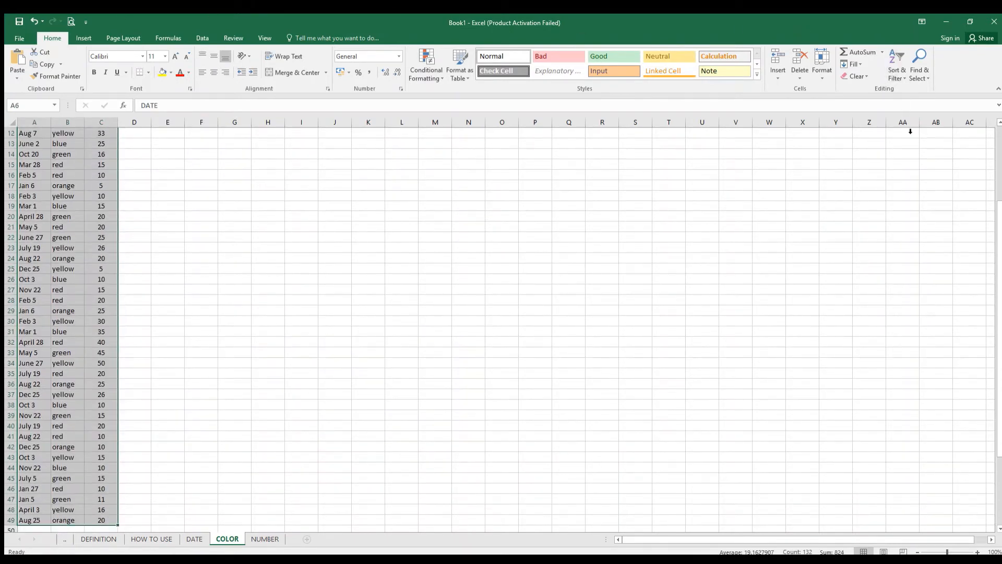
pyautogui.scroll(2, 197, 237)
pyautogui.click(228, 228)
pyautogui.scroll(2, 222, 216)
pyautogui.click(206, 213)
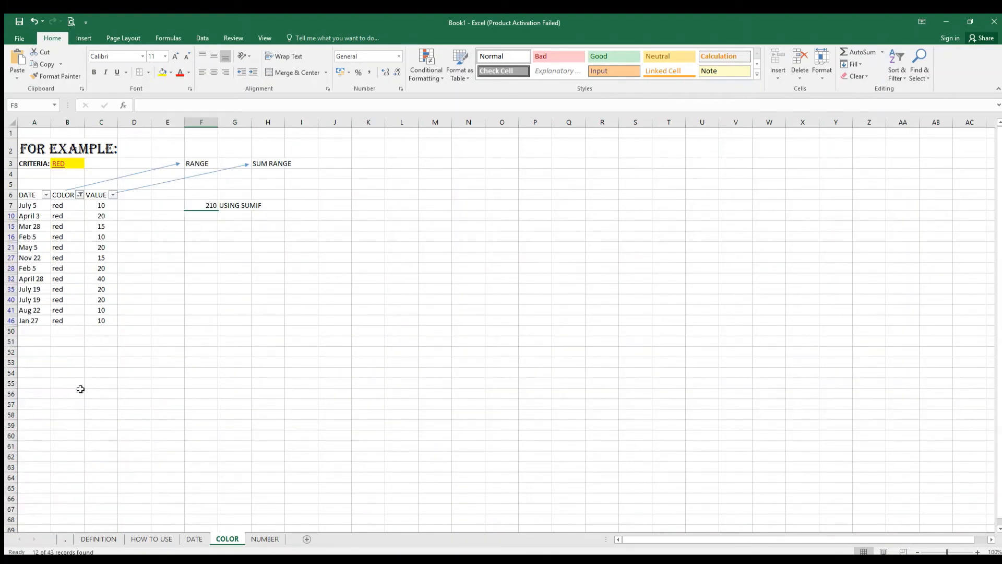
# Step: In I7, add the filtered red values individually with =C7+C10+C15+C16+C21+C27+C28+C32+C35+C40+C41+C46
pyautogui.click(189, 278)
pyautogui.click(204, 215)
pyautogui.click(297, 204)
pyautogui.write('=')
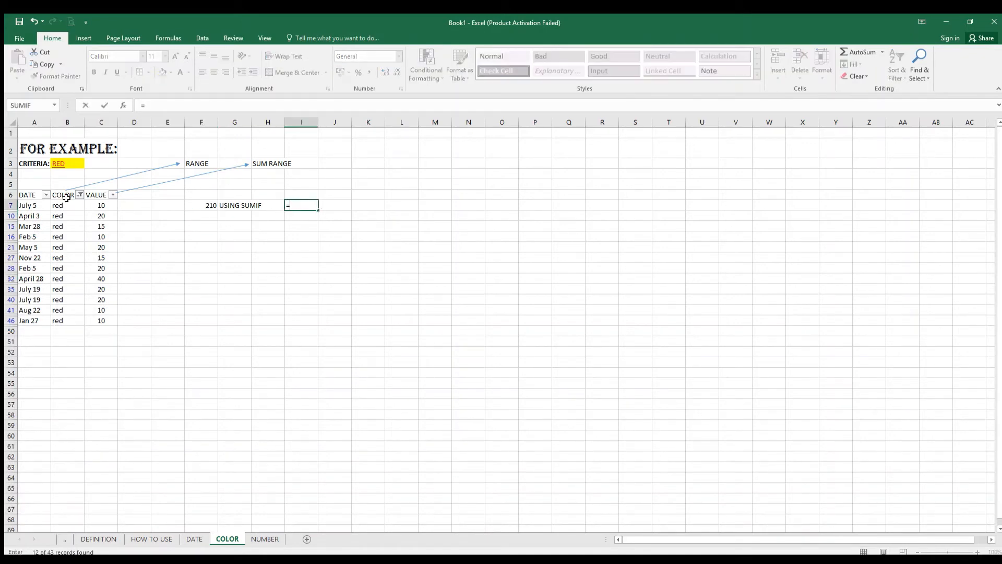
pyautogui.click(93, 206)
pyautogui.write('+')
pyautogui.click(101, 216)
pyautogui.write('+')
pyautogui.click(100, 225)
pyautogui.write('+')
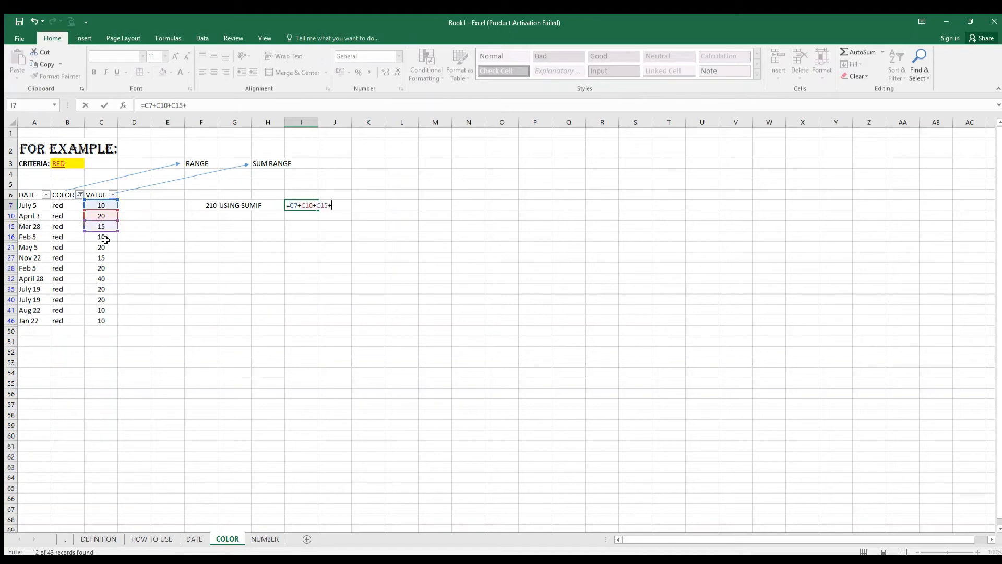
pyautogui.click(105, 238)
pyautogui.click(105, 247)
pyautogui.write('+')
pyautogui.click(105, 258)
pyautogui.write('+')
pyautogui.click(105, 269)
pyautogui.write('+')
pyautogui.click(105, 279)
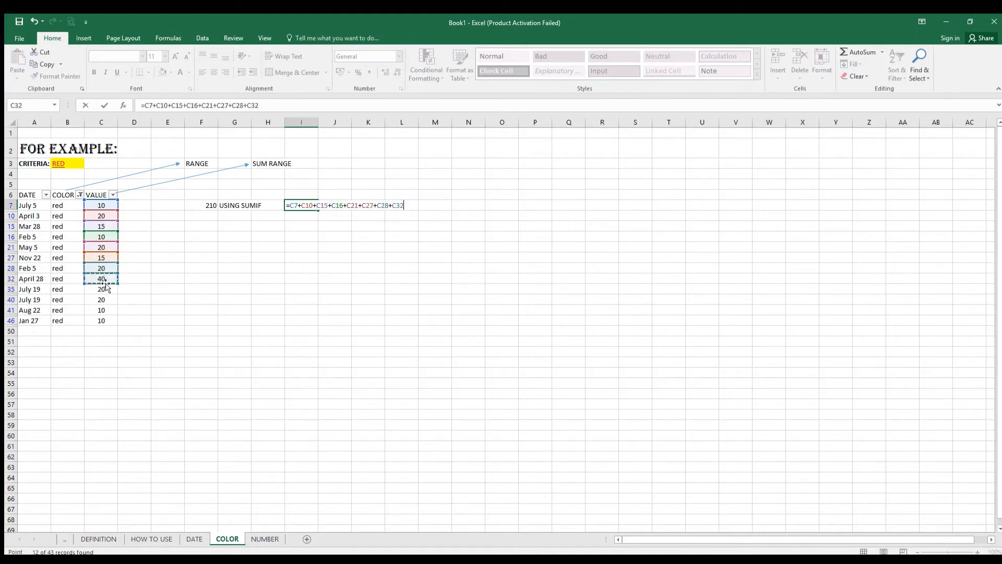
pyautogui.write('+')
pyautogui.click(102, 289)
pyautogui.write('+')
pyautogui.click(102, 299)
pyautogui.write('+')
pyautogui.click(102, 310)
pyautogui.write('+')
pyautogui.click(102, 320)
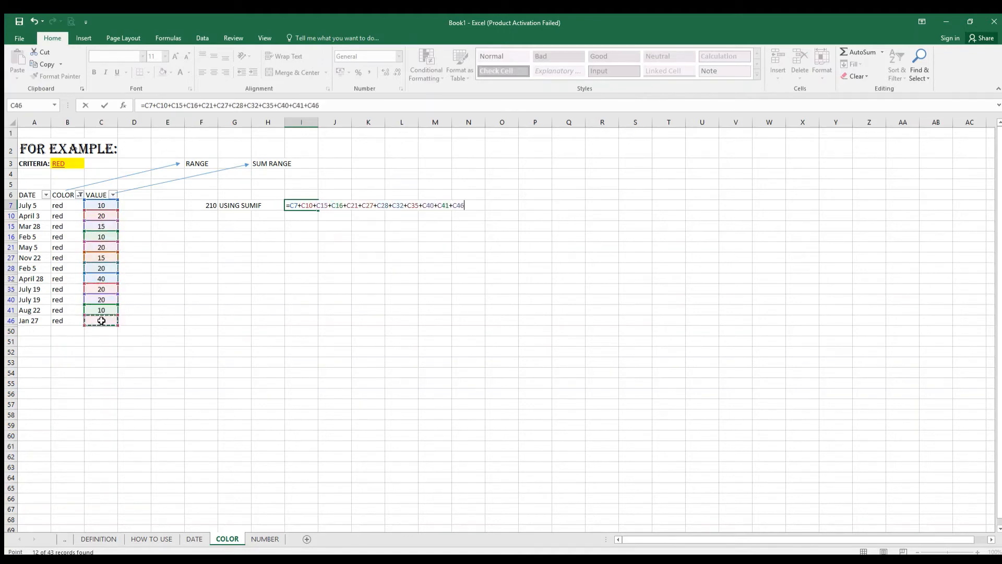
pyautogui.press('Return')
pyautogui.press('Return')
pyautogui.press('Return')
pyautogui.press('Return')
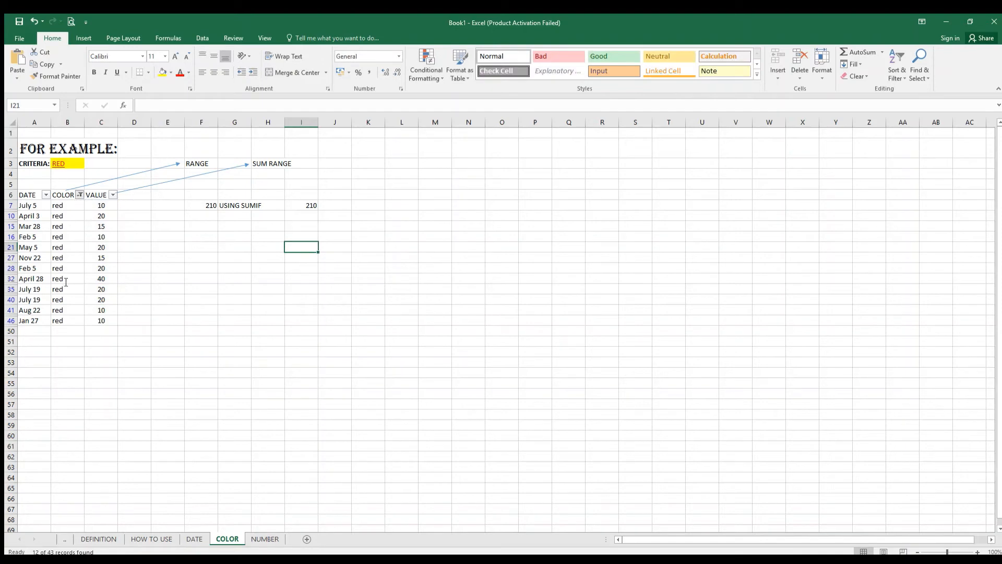
# Step: Clear the COLOR filter and move the manual addition from I7 to F8, beside the USING FILTER+ADD label
pyautogui.click(366, 279)
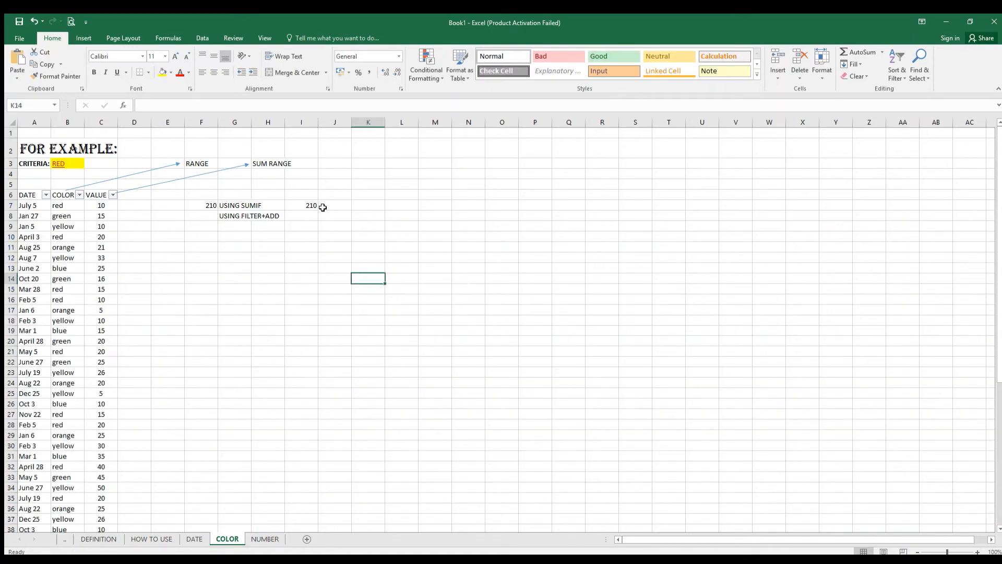
pyautogui.click(322, 207)
pyautogui.click(310, 203)
pyautogui.moveTo(310, 203); pyautogui.dragTo(210, 213)
pyautogui.click(234, 217)
# Step: Examine the cells referenced by the addition formula in F8 and the arrows linking the headers to RANGE and SUM RANGE
pyautogui.doubleClick(193, 215)
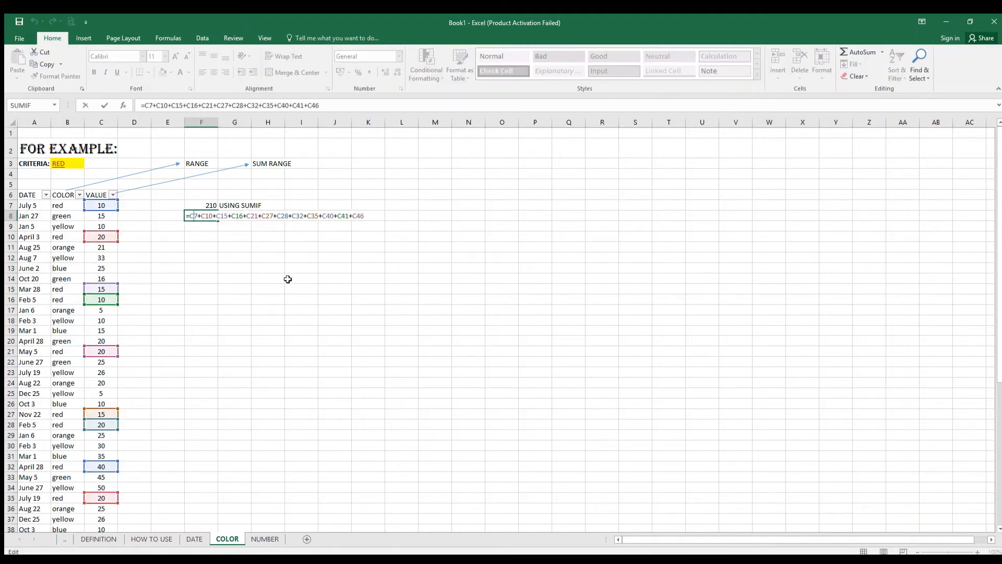
pyautogui.scroll(-8, 291, 298)
pyautogui.press('Return')
pyautogui.scroll(3, 291, 298)
pyautogui.click(266, 258)
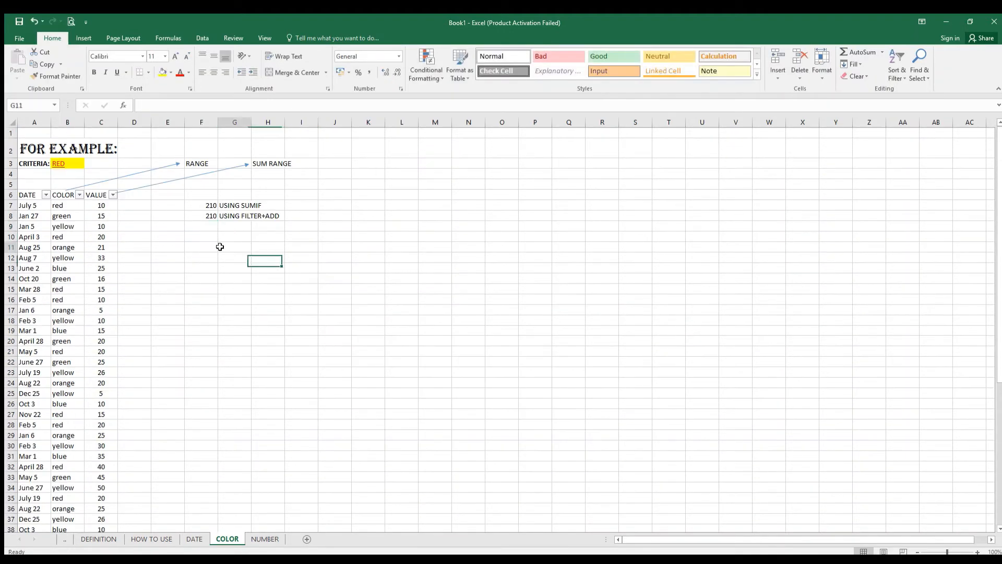
pyautogui.click(235, 248)
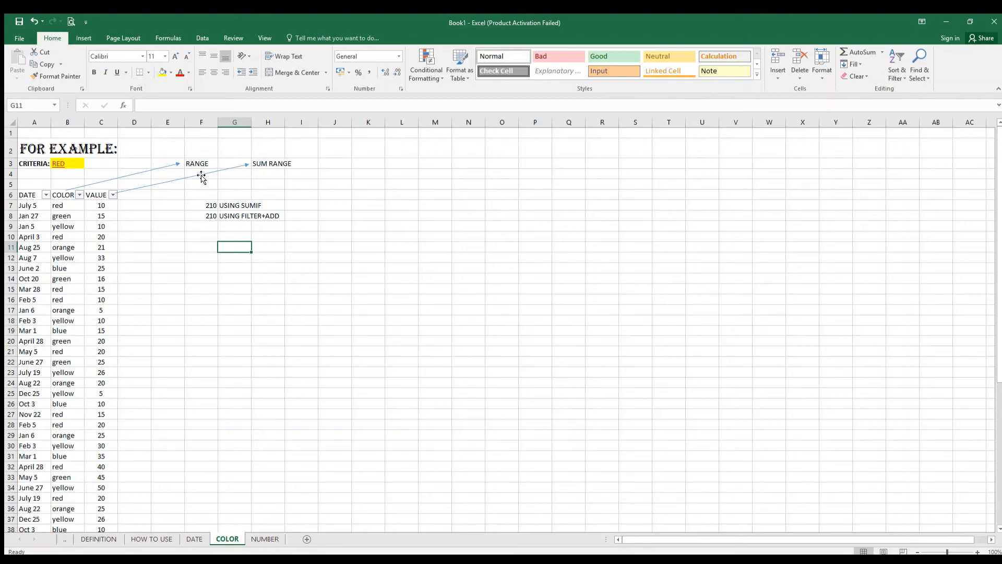
pyautogui.click(174, 164)
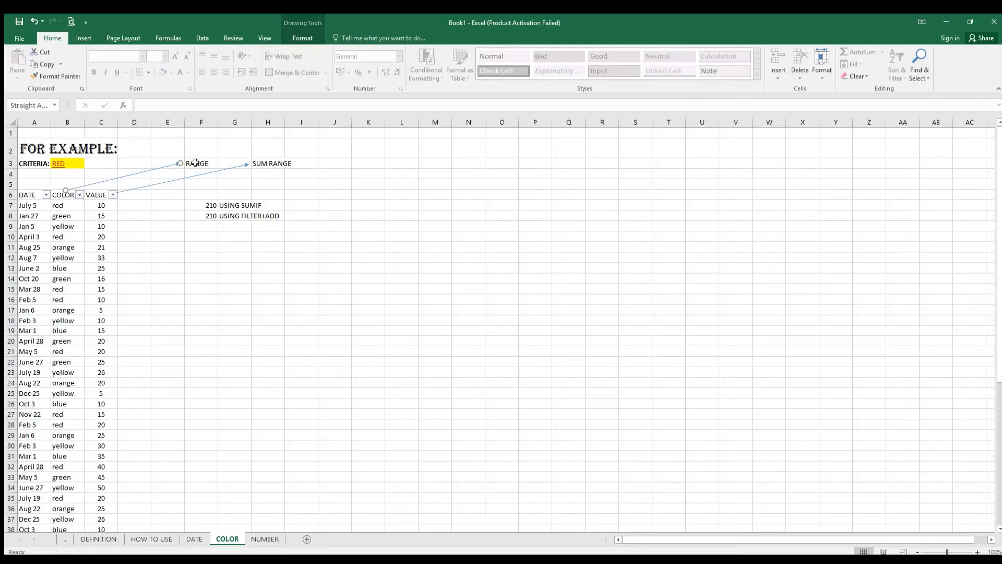
pyautogui.click(197, 163)
pyautogui.moveTo(324, 329); pyautogui.dragTo(334, 341)
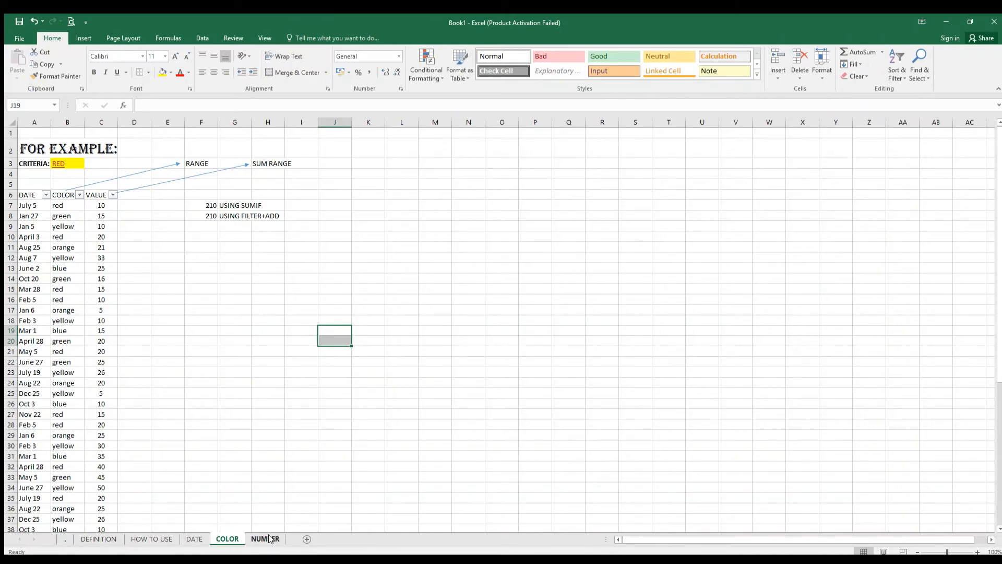
# Step: On the NUMBER sheet, draw a straight arrow about 1.55 inches wide and 0.55 inches high from the PERCENTAGE header toward F3
pyautogui.click(266, 539)
pyautogui.click(219, 393)
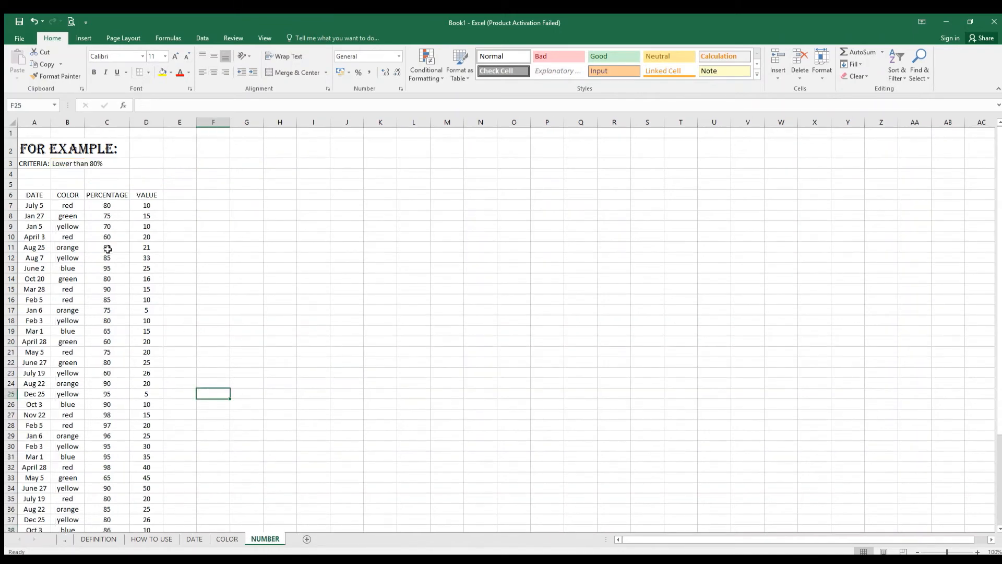
pyautogui.click(39, 197)
pyautogui.moveTo(40, 197); pyautogui.dragTo(146, 197)
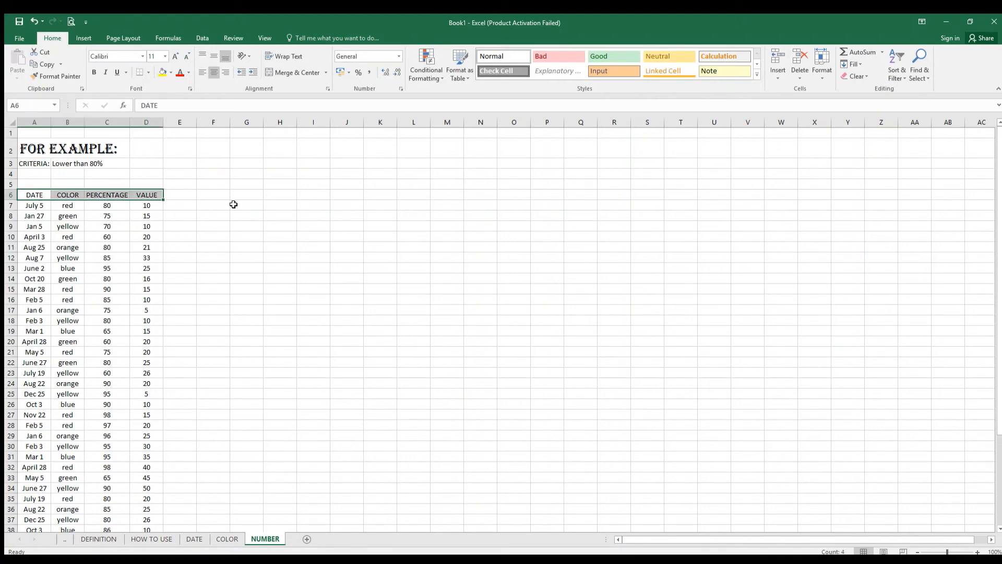
pyautogui.click(233, 205)
pyautogui.click(176, 230)
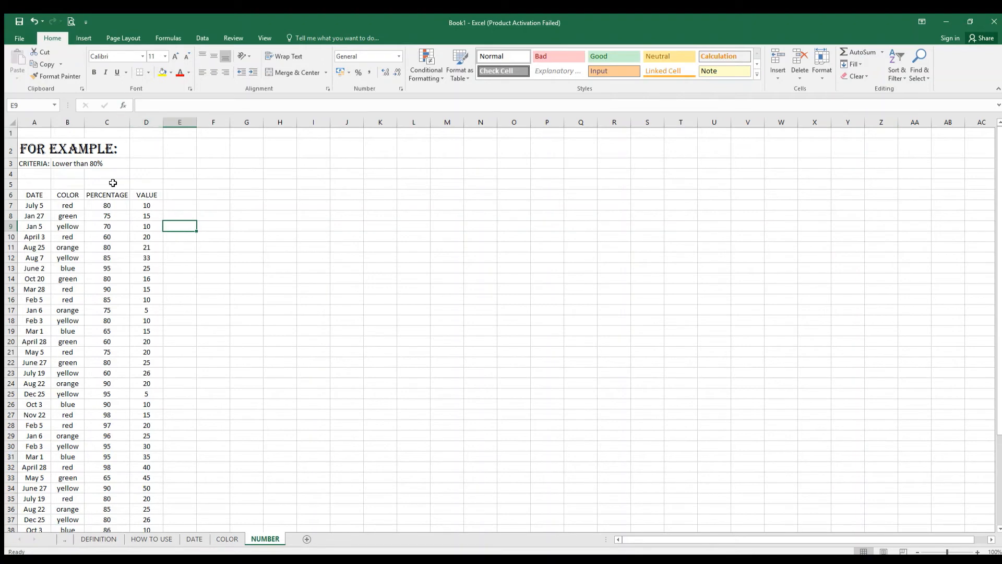
pyautogui.click(84, 38)
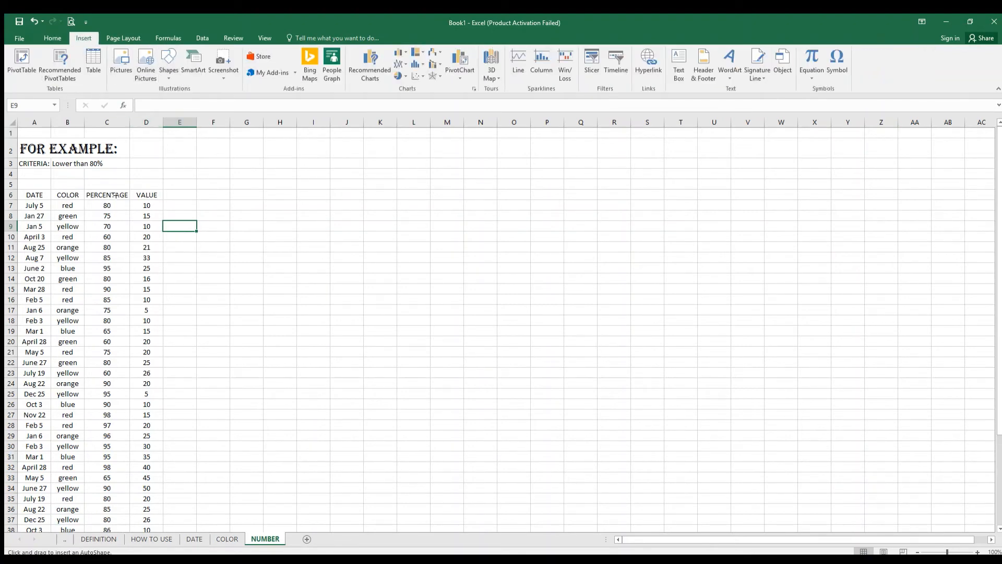
pyautogui.moveTo(112, 191); pyautogui.dragTo(189, 163)
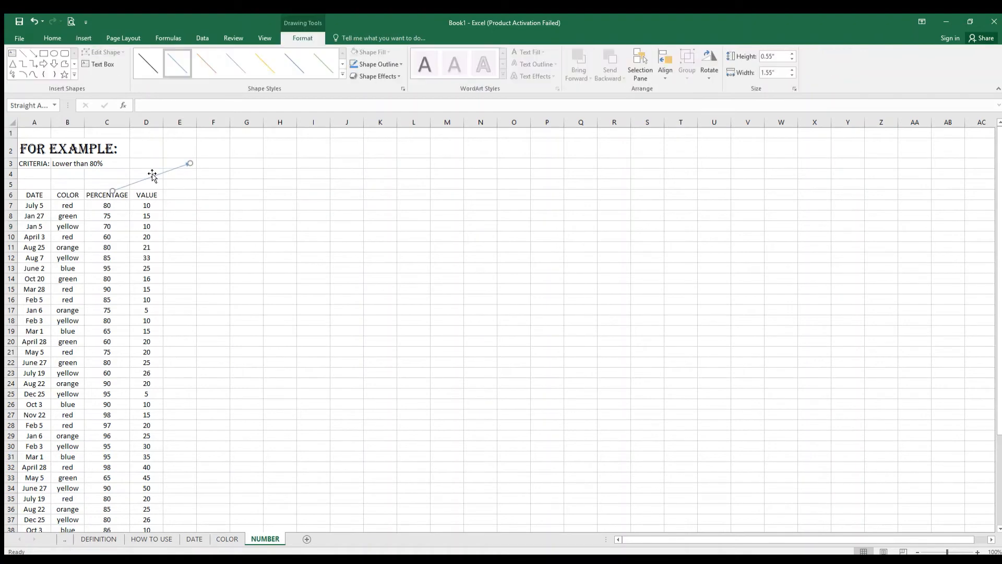
# Step: Duplicate the arrow and position the copy to run from the VALUE header to the edge of H3
pyautogui.hotkey('ctrl', 'c')
pyautogui.hotkey('ctrl', 'v')
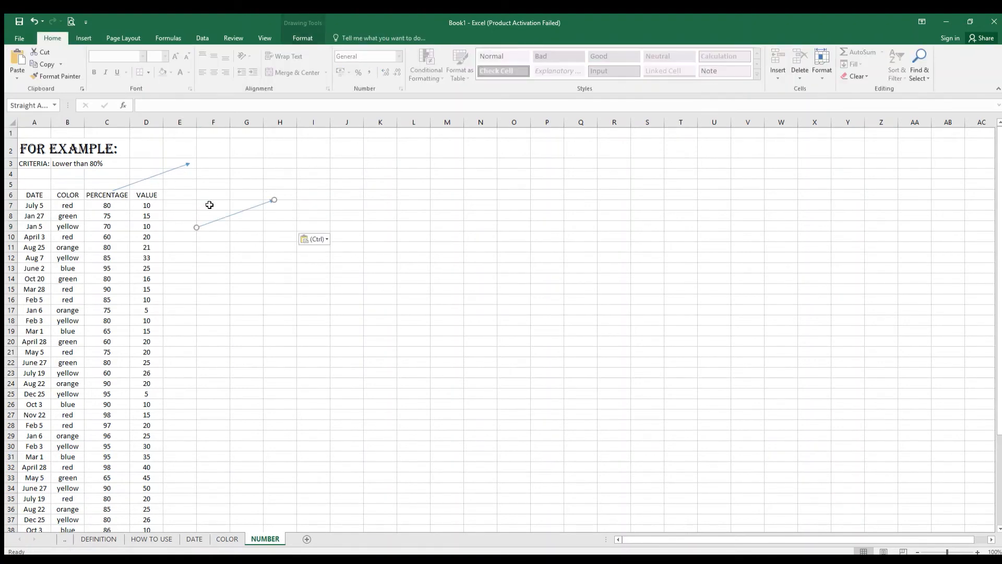
pyautogui.moveTo(219, 218)
pyautogui.mouseDown()
pyautogui.moveTo(163, 189)
pyautogui.moveTo(263, 169)
pyautogui.mouseUp()
# Step: Label the arrow ends by entering SUMRANGE in H3 and RANGE in F3
pyautogui.click(275, 162)
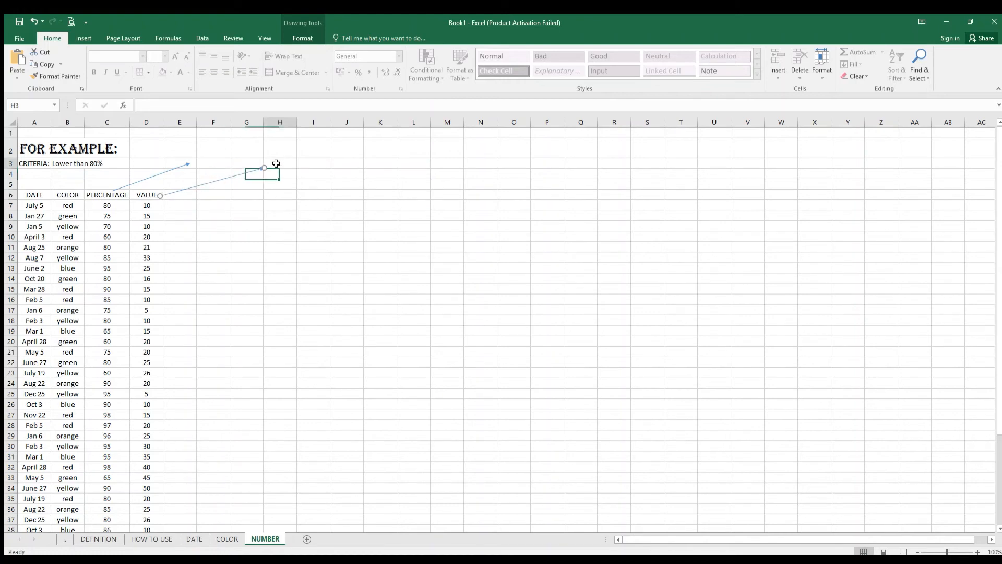
pyautogui.write('SUMRAN')
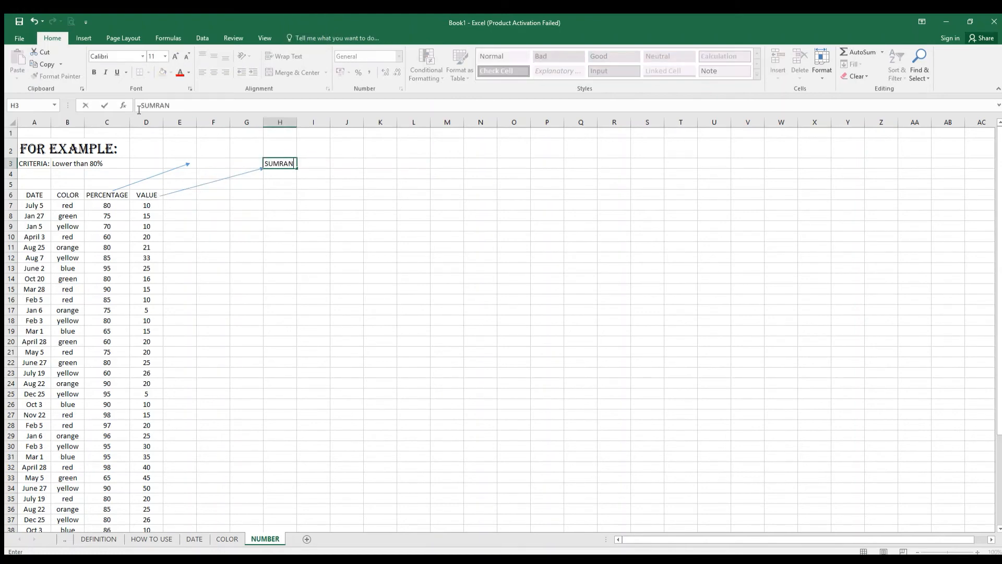
pyautogui.write('GE')
pyautogui.press('Left')
pyautogui.press('Left')
pyautogui.press('Left')
pyautogui.press('Right')
pyautogui.write('RANGE')
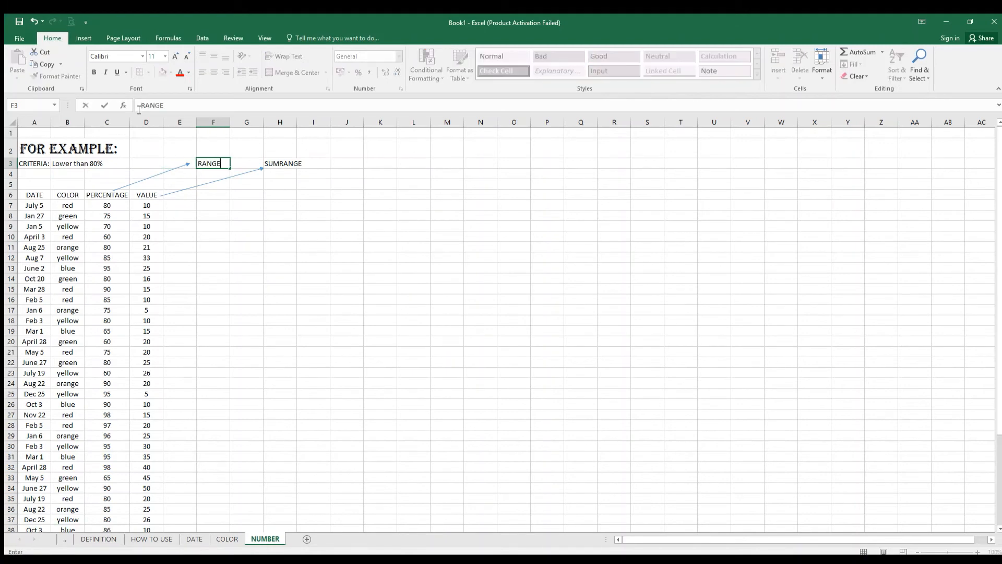
pyautogui.press('Return')
pyautogui.press('Return')
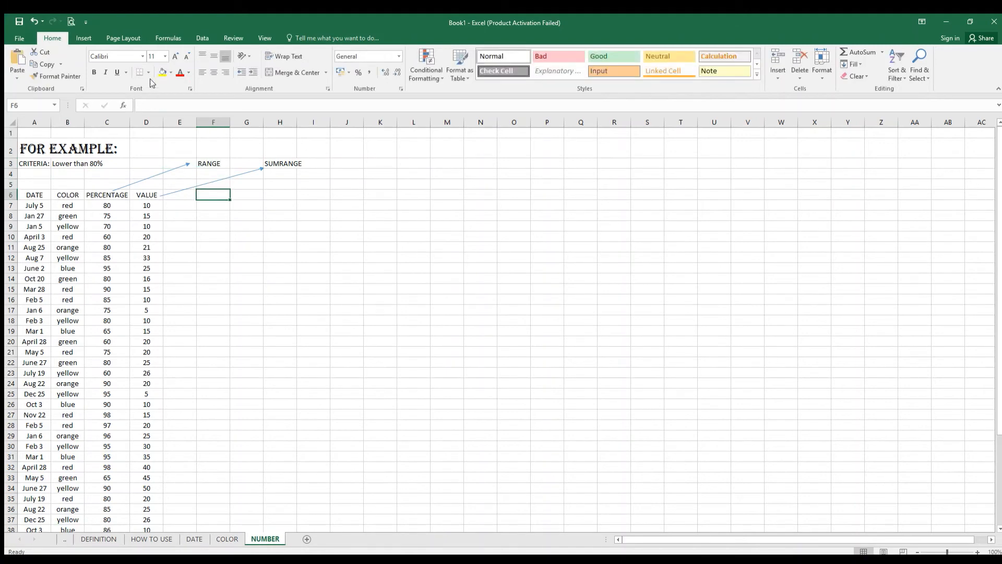
# Step: Bold the CRITERIA: label in A3 and give B3's Lower than 80% text a yellow fill, red font and underline
pyautogui.click(47, 162)
pyautogui.hotkey('ctrl', 'b')
pyautogui.click(68, 163)
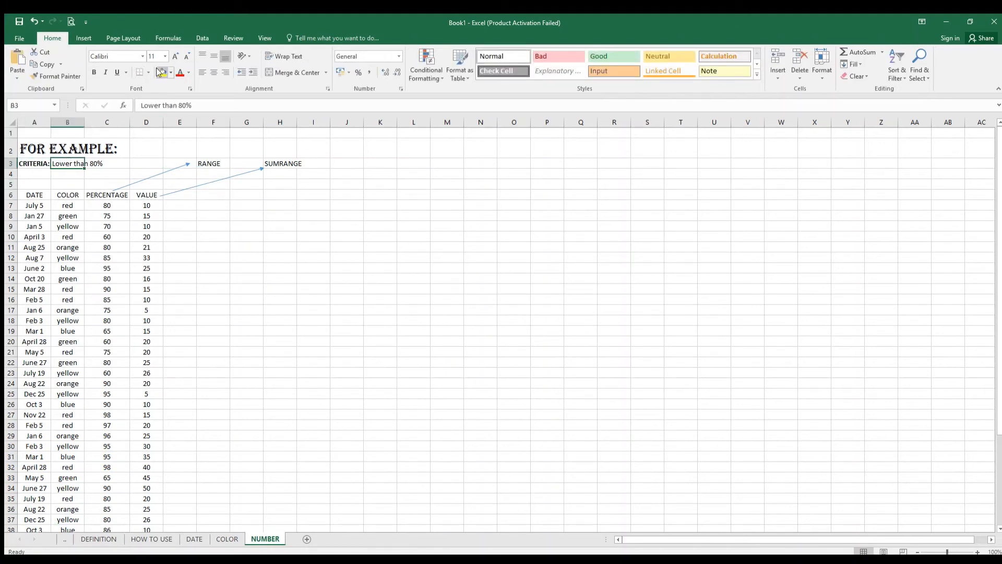
pyautogui.click(162, 72)
pyautogui.click(180, 72)
pyautogui.click(117, 73)
pyautogui.click(271, 247)
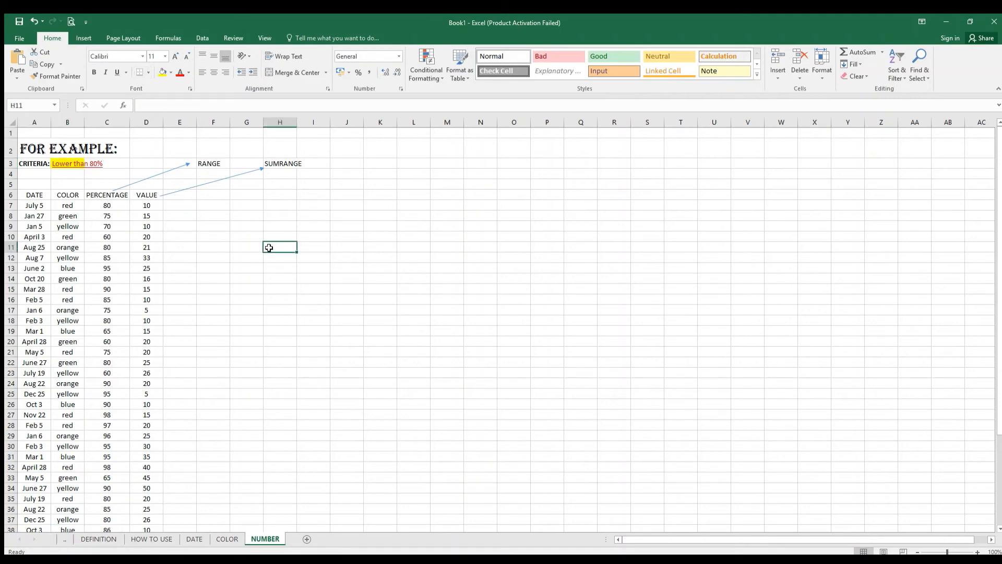
# Step: Extend the yellow fill across B3:C3 so it covers the whole criteria text
pyautogui.moveTo(75, 163); pyautogui.dragTo(107, 163)
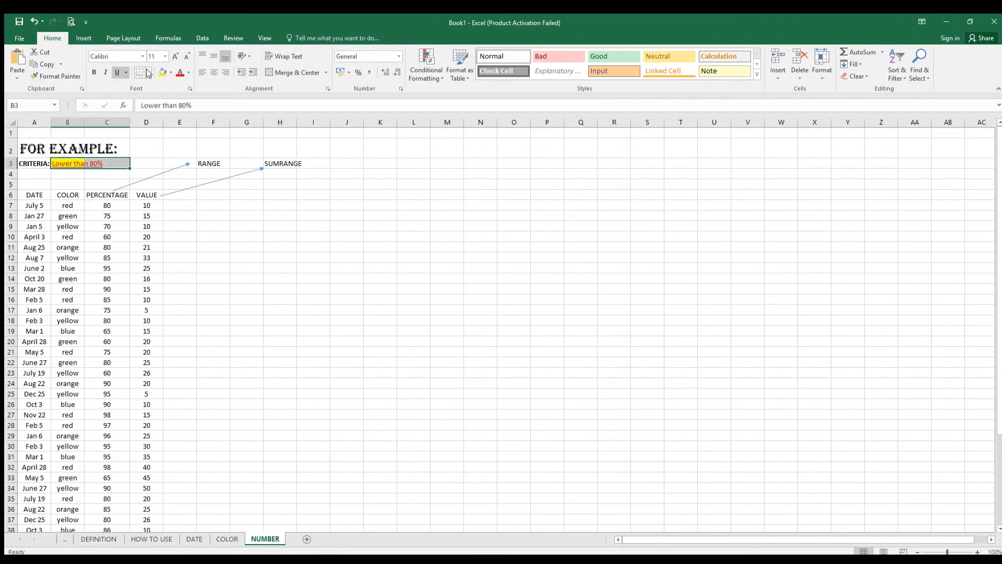
pyautogui.click(163, 73)
pyautogui.click(240, 278)
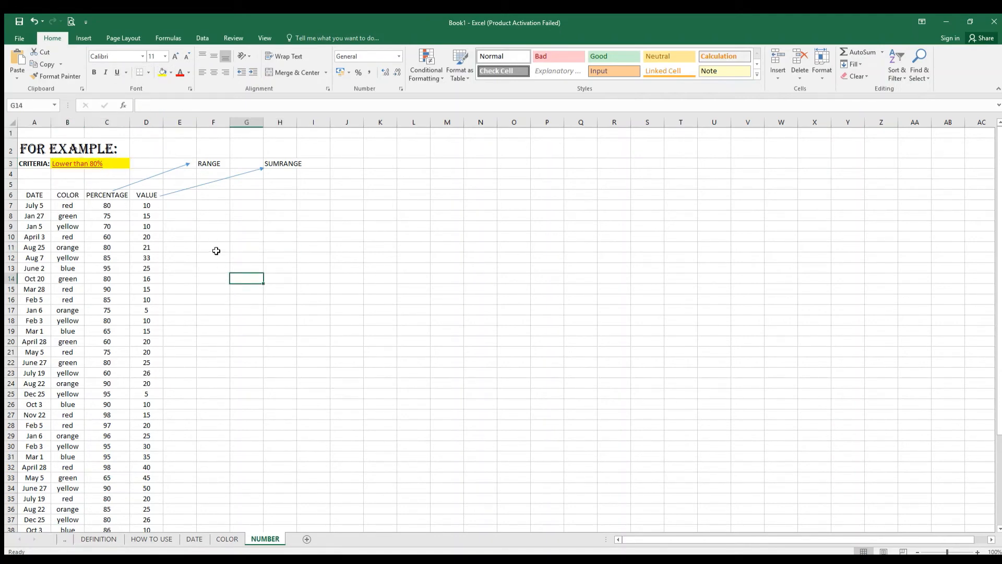
# Step: Enter the labels USING SUMIF in G8 and USING FILTER + ADD in G9
pyautogui.click(224, 214)
pyautogui.click(236, 214)
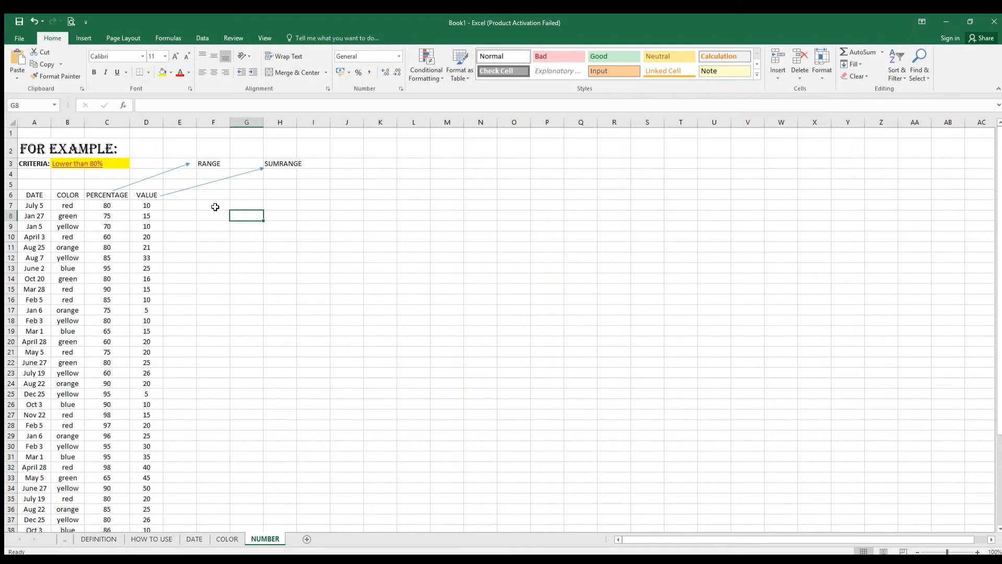
pyautogui.write('USING SUMIF')
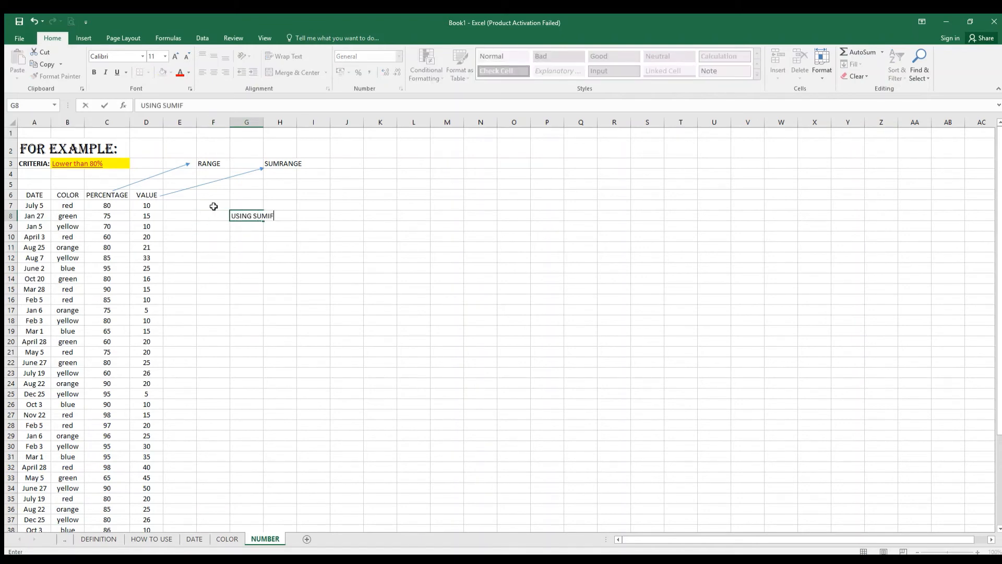
pyautogui.press('Return')
pyautogui.write('USING FILTER + A')
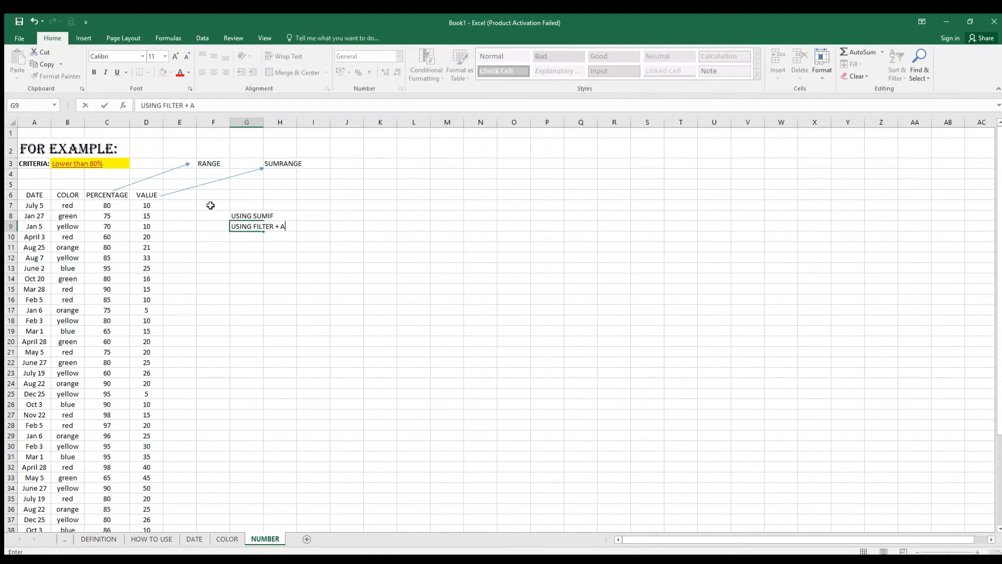
pyautogui.write('DD')
pyautogui.press('Return')
# Step: In F8, enter a SUMIF formula with range C7:C49, criterion ">80" and sum range D7:D49
pyautogui.click(220, 215)
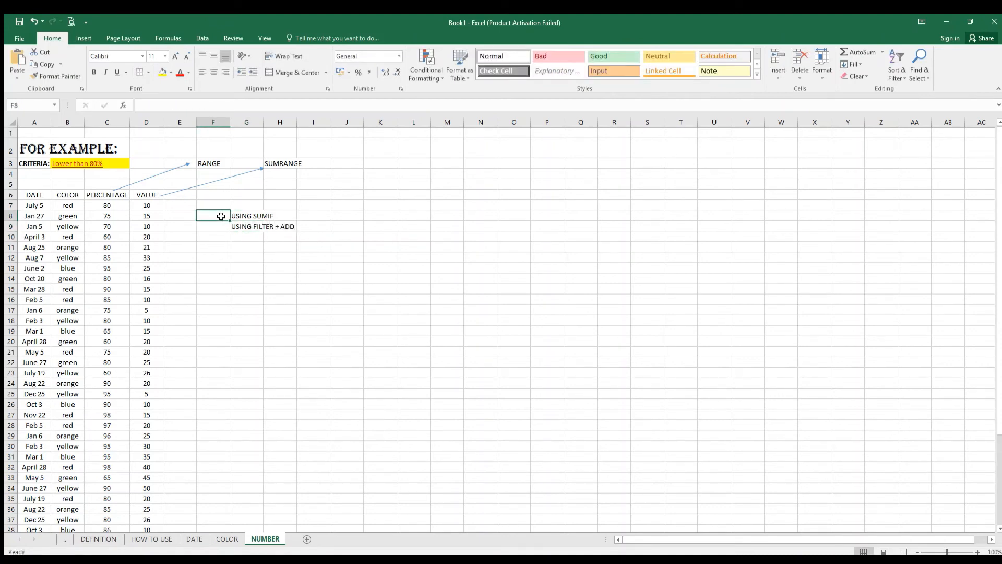
pyautogui.write('=SUMIF(')
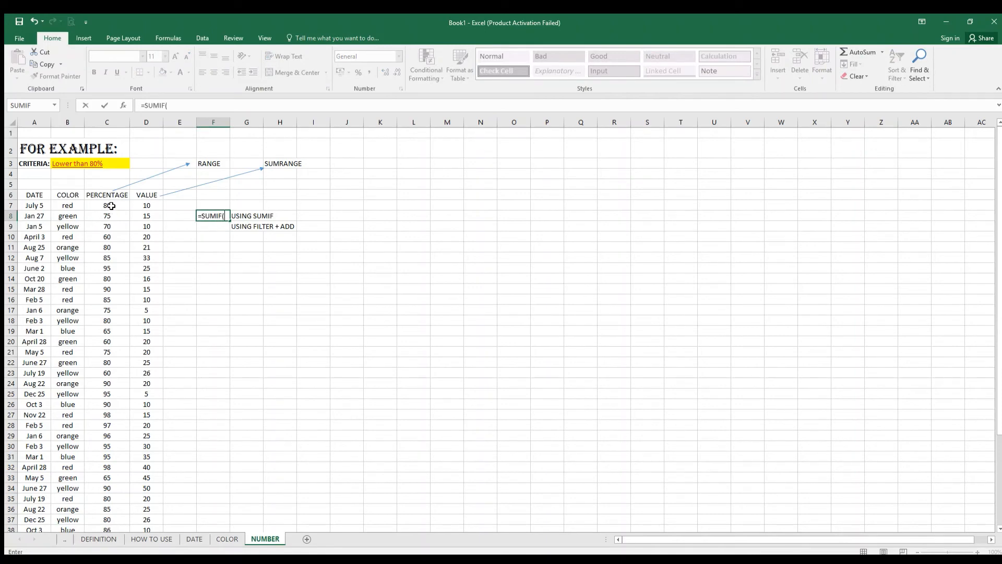
pyautogui.moveTo(110, 204); pyautogui.dragTo(119, 510)
pyautogui.write(',')
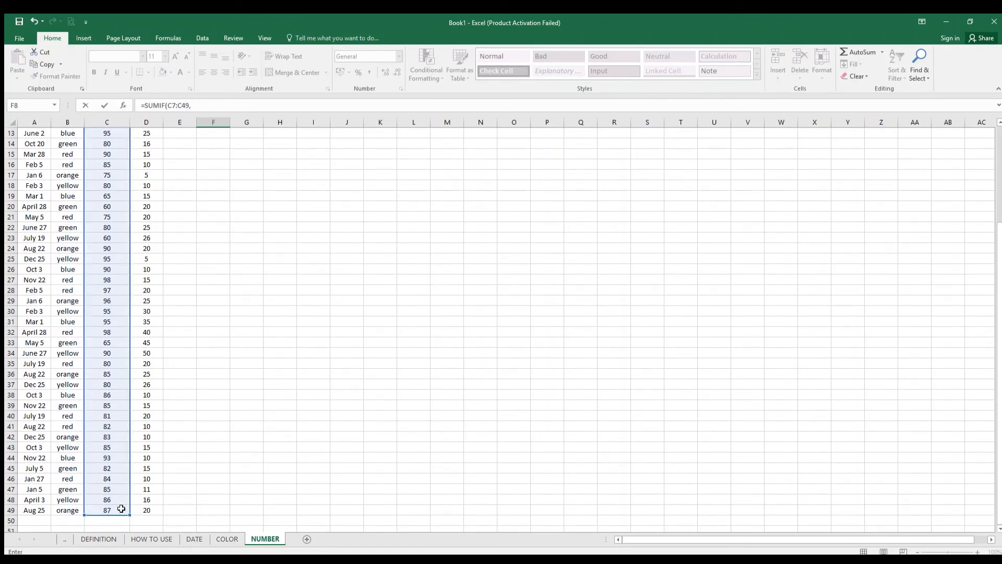
pyautogui.scroll(4, 224, 440)
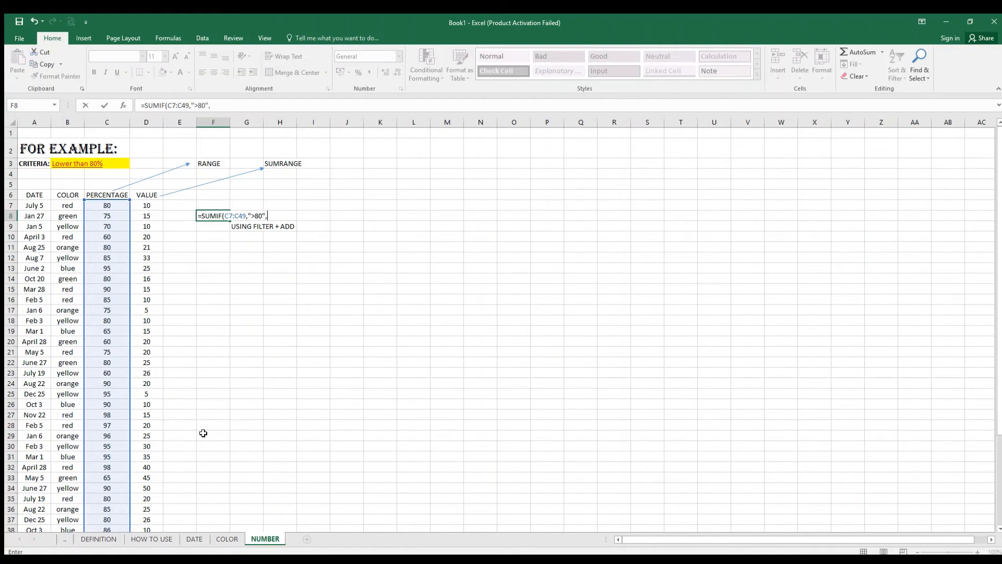
pyautogui.moveTo(148, 208); pyautogui.dragTo(157, 531)
pyautogui.write(')')
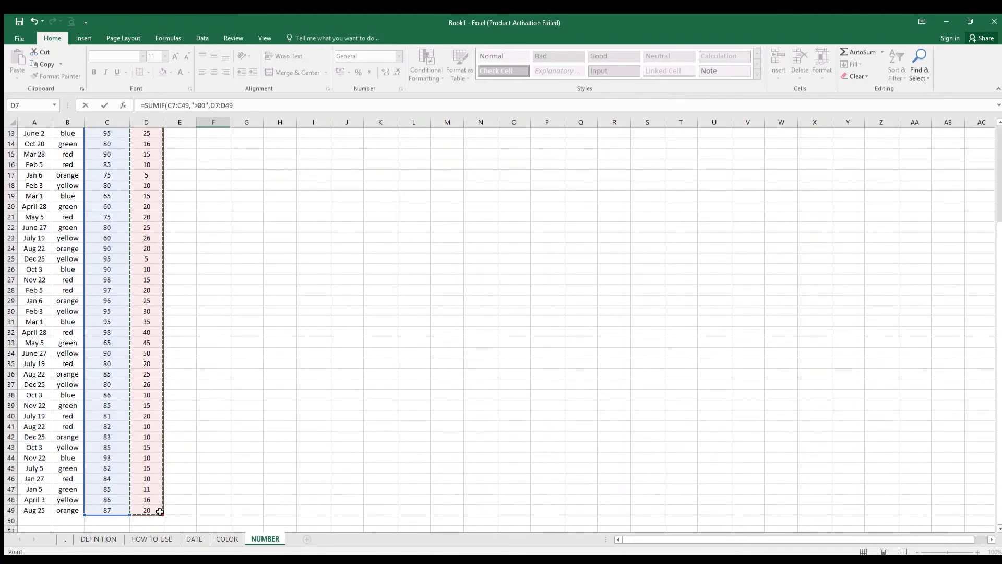
pyautogui.press('Return')
pyautogui.scroll(3, 172, 439)
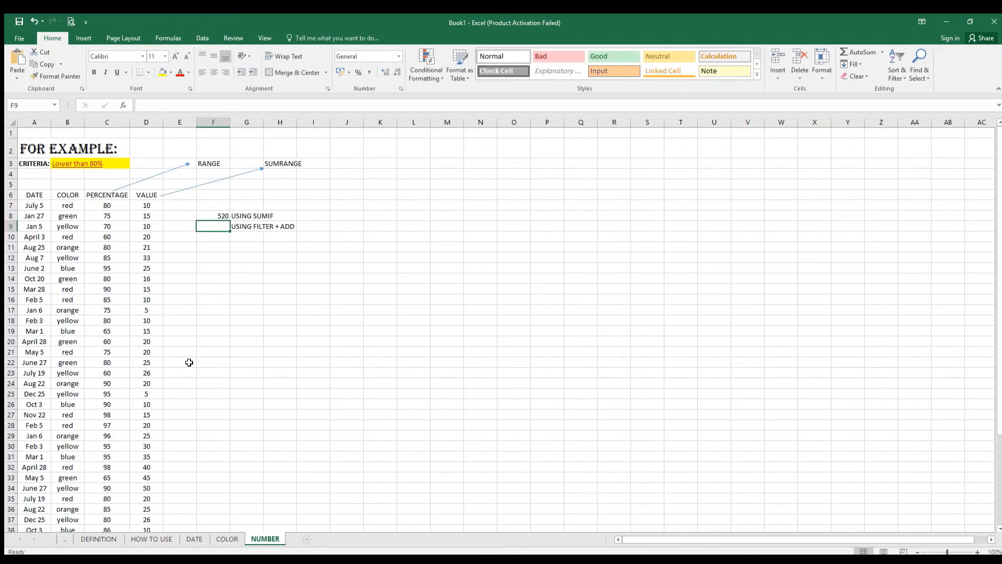
# Step: Add filters to the table A6:D49 and filter PERCENTAGE to values of 80 and lower
pyautogui.moveTo(43, 195); pyautogui.dragTo(147, 197)
pyautogui.hotkey('ctrl', 'shift', 'Down')
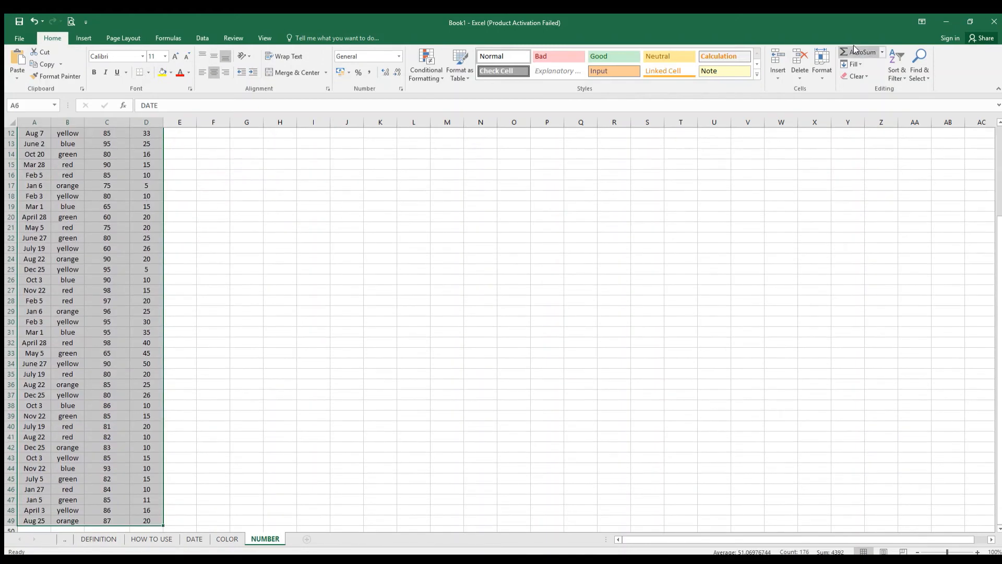
pyautogui.scroll(4, 898, 129)
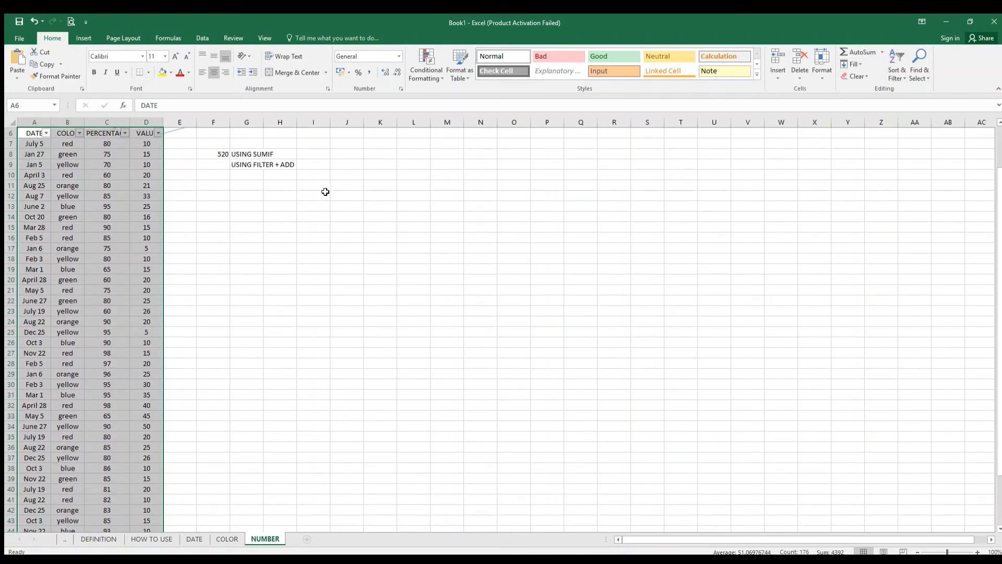
pyautogui.click(183, 214)
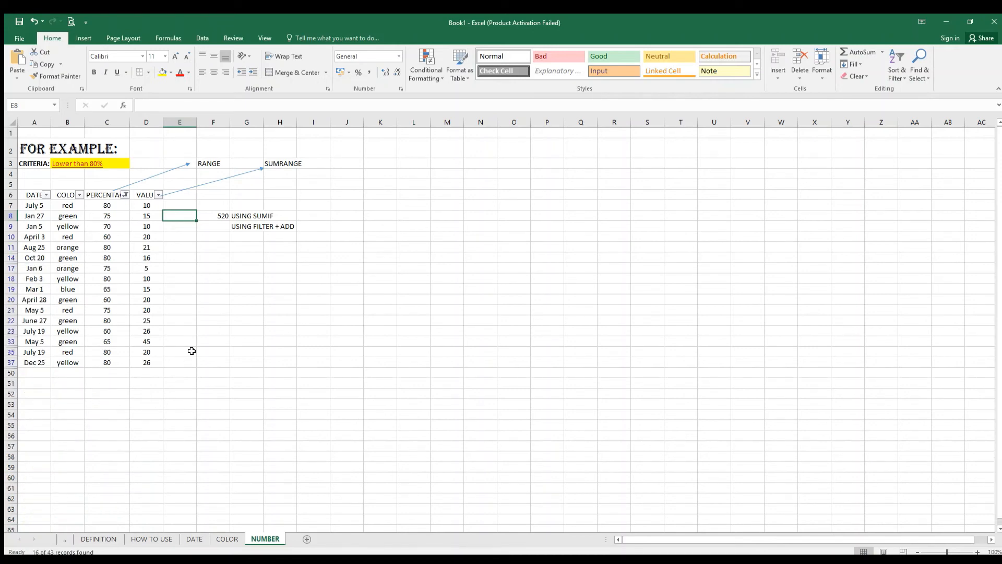
pyautogui.click(213, 320)
pyautogui.click(213, 226)
pyautogui.write('=')
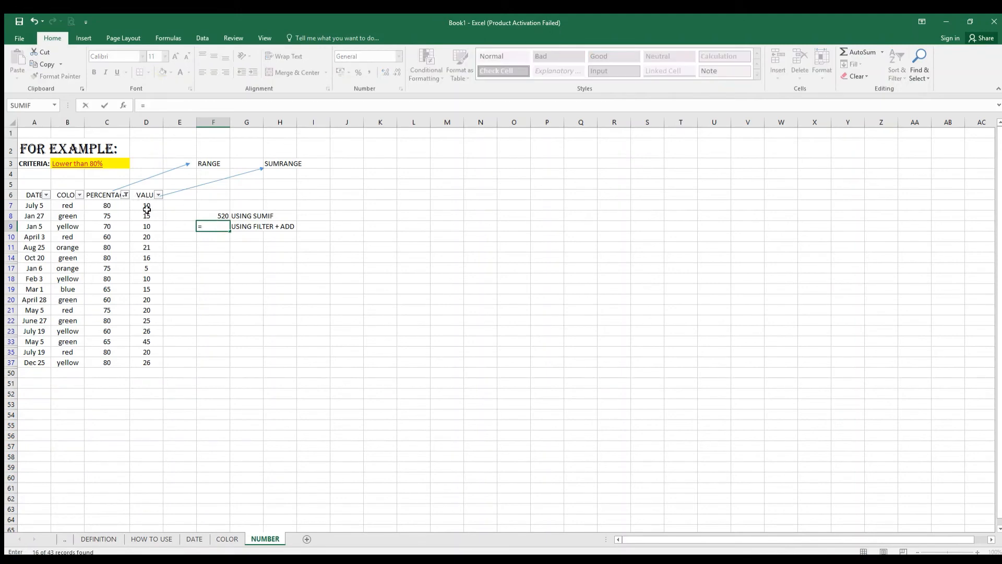
pyautogui.click(146, 205)
pyautogui.write('+')
pyautogui.click(148, 216)
pyautogui.write('+')
pyautogui.click(148, 226)
pyautogui.write('+')
pyautogui.click(151, 236)
pyautogui.write('+')
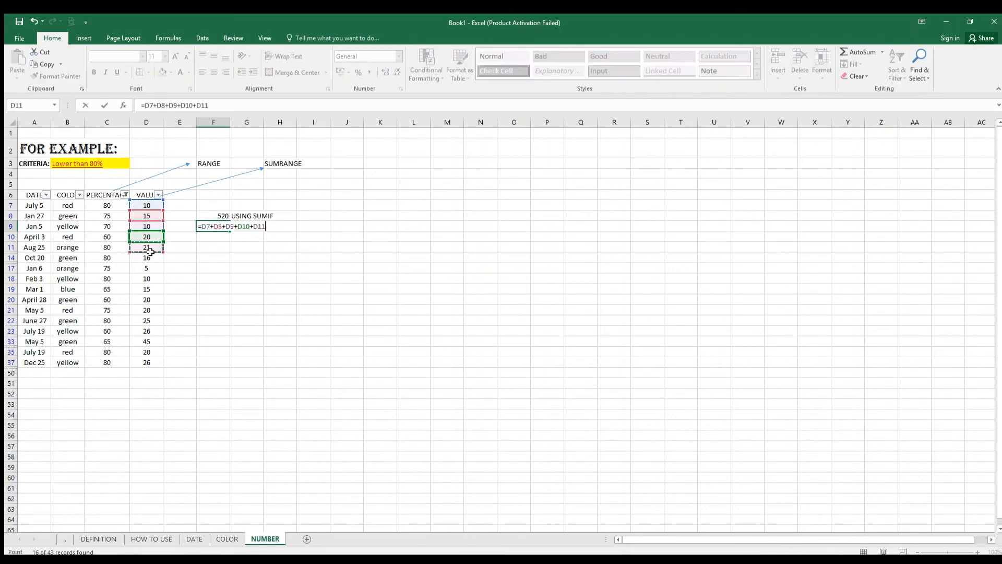
pyautogui.moveTo(148, 247); pyautogui.dragTo(149, 257)
pyautogui.write('+')
pyautogui.click(153, 248)
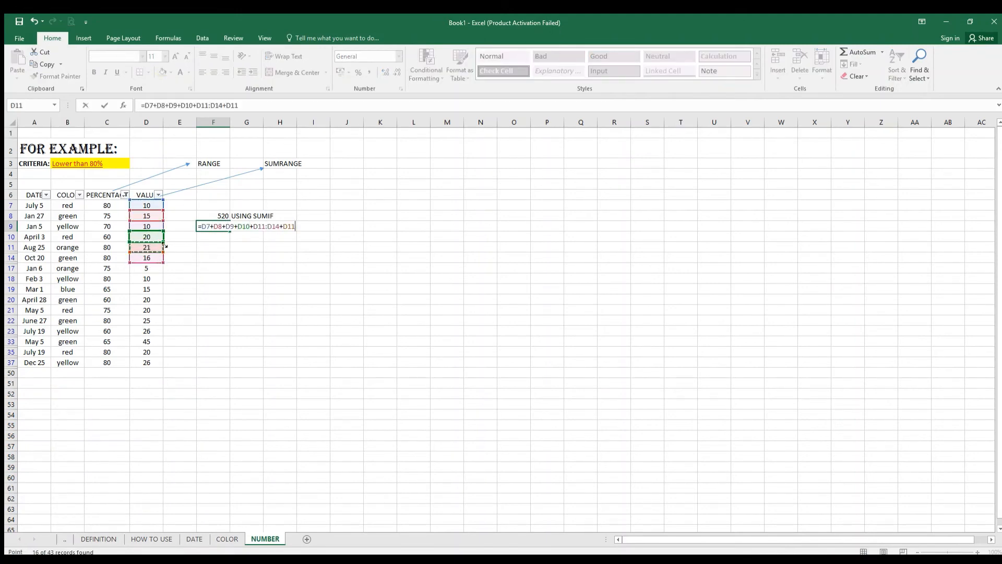
pyautogui.press('Escape')
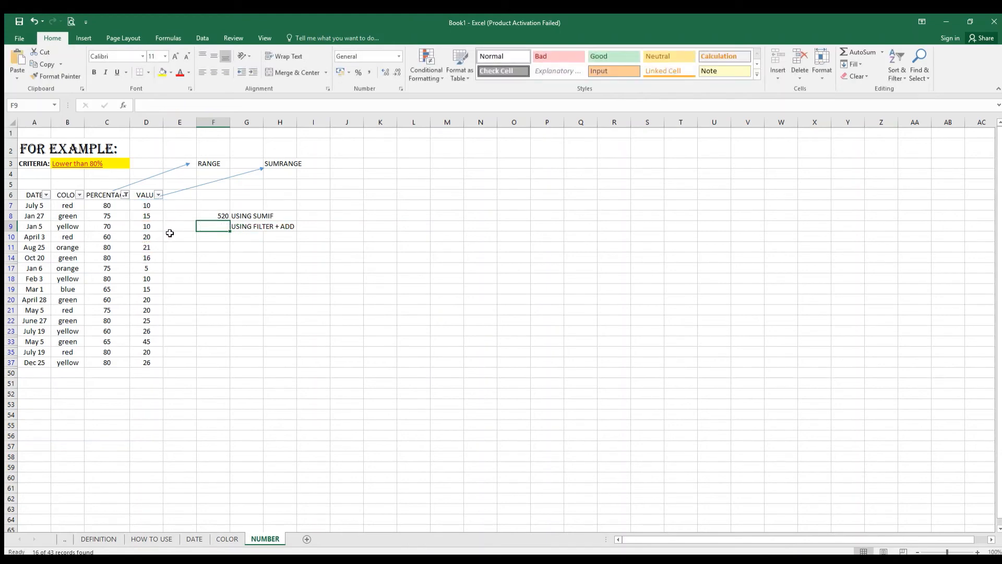
# Step: In F9, enter the addition of the filtered VALUE cells: =D7+D8+D9+D10+D11+D14+D17+D18+D19+D20+D21+D22+D23+D33+D35+D37
pyautogui.write('=')
pyautogui.click(151, 205)
pyautogui.write('+')
pyautogui.click(154, 216)
pyautogui.write('+')
pyautogui.click(158, 223)
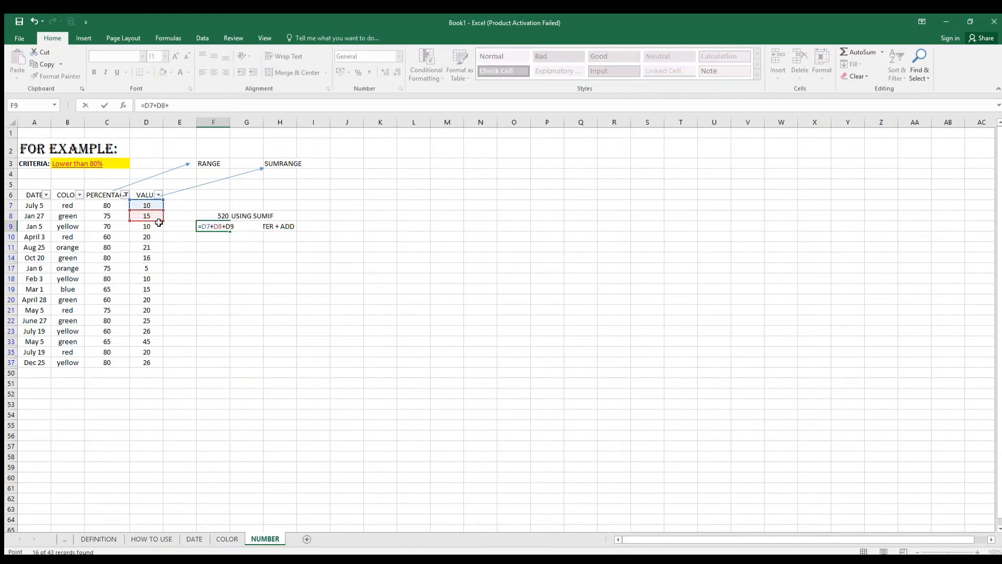
pyautogui.write('+')
pyautogui.click(150, 236)
pyautogui.write('+')
pyautogui.click(150, 247)
pyautogui.write('+')
pyautogui.click(150, 257)
pyautogui.write('+')
pyautogui.click(151, 268)
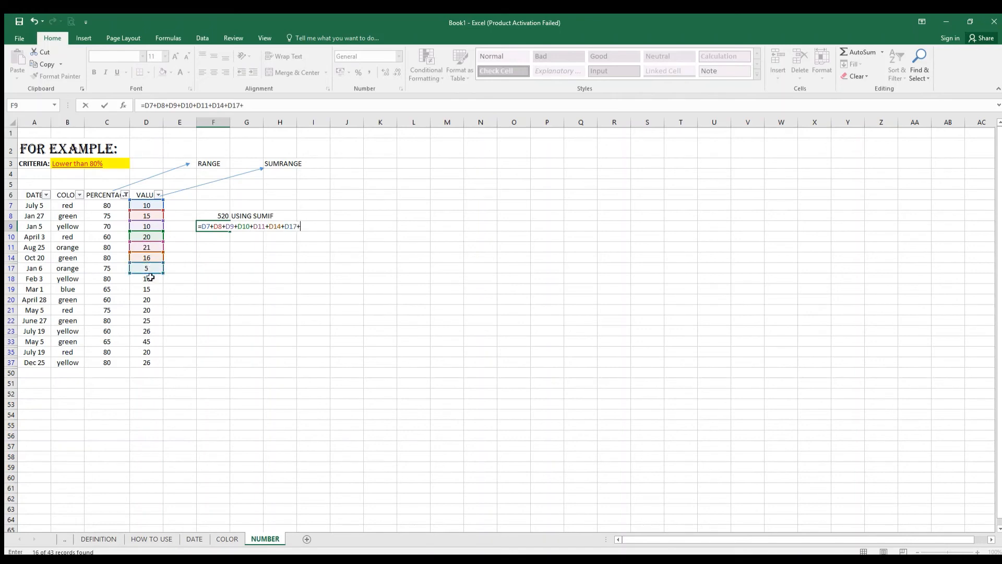
pyautogui.click(151, 278)
pyautogui.write('+')
pyautogui.click(149, 289)
pyautogui.write('+')
pyautogui.click(148, 299)
pyautogui.write('+')
pyautogui.click(148, 309)
pyautogui.write('+')
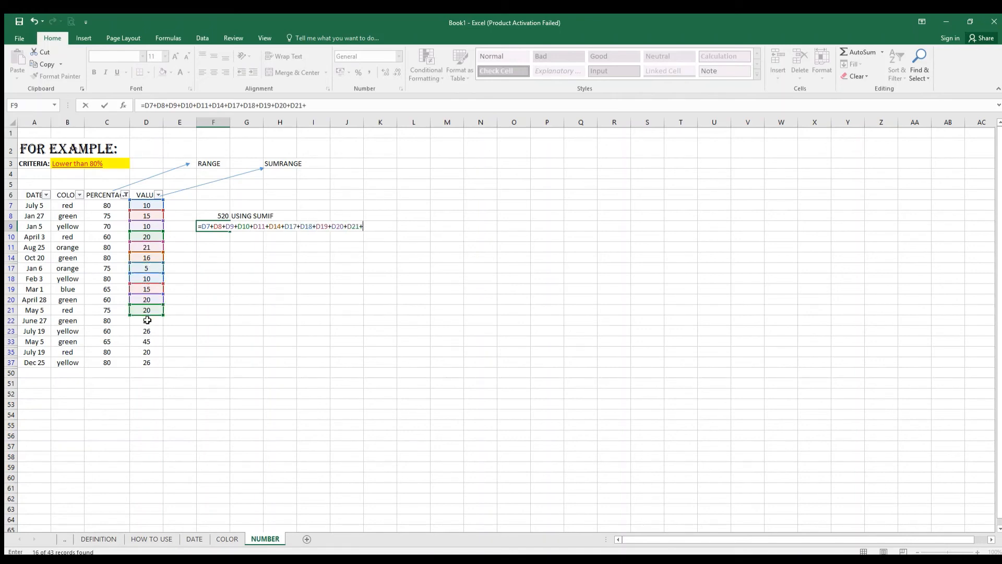
pyautogui.click(147, 321)
pyautogui.write('+')
pyautogui.click(148, 331)
pyautogui.write('+')
pyautogui.click(147, 341)
pyautogui.write('+')
pyautogui.click(147, 352)
pyautogui.click(147, 362)
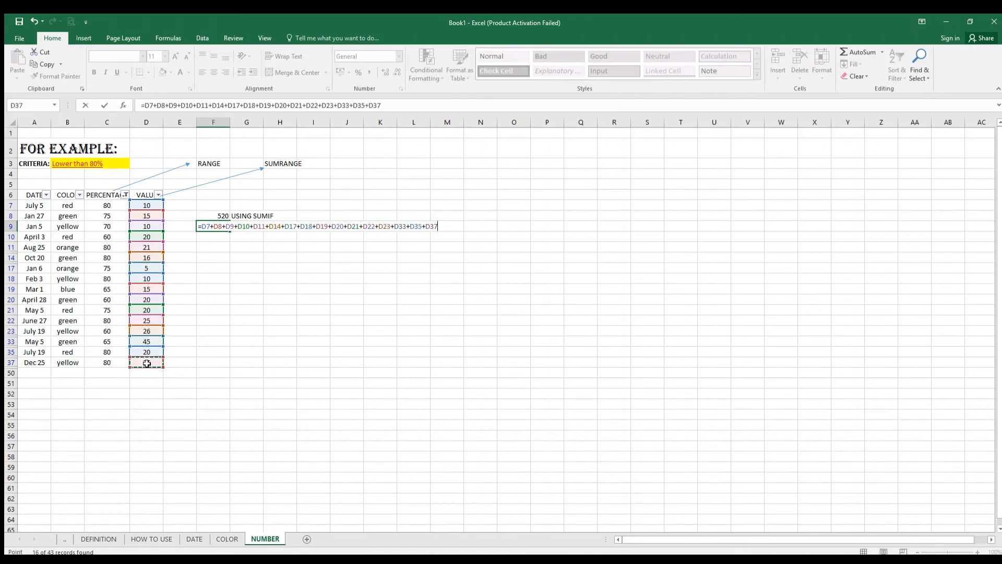
pyautogui.press('Return')
# Step: Correct the criterion of the SUMIF formula in F8 to "<80"
pyautogui.click(218, 308)
pyautogui.doubleClick(217, 216)
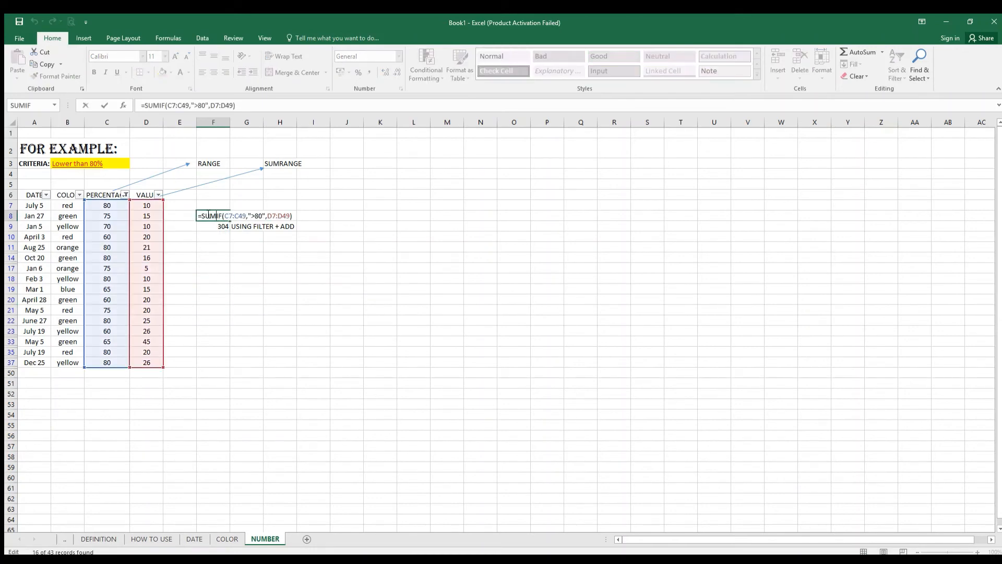
pyautogui.click(255, 216)
pyautogui.press('BackSpace')
pyautogui.write('<')
pyautogui.press('Return')
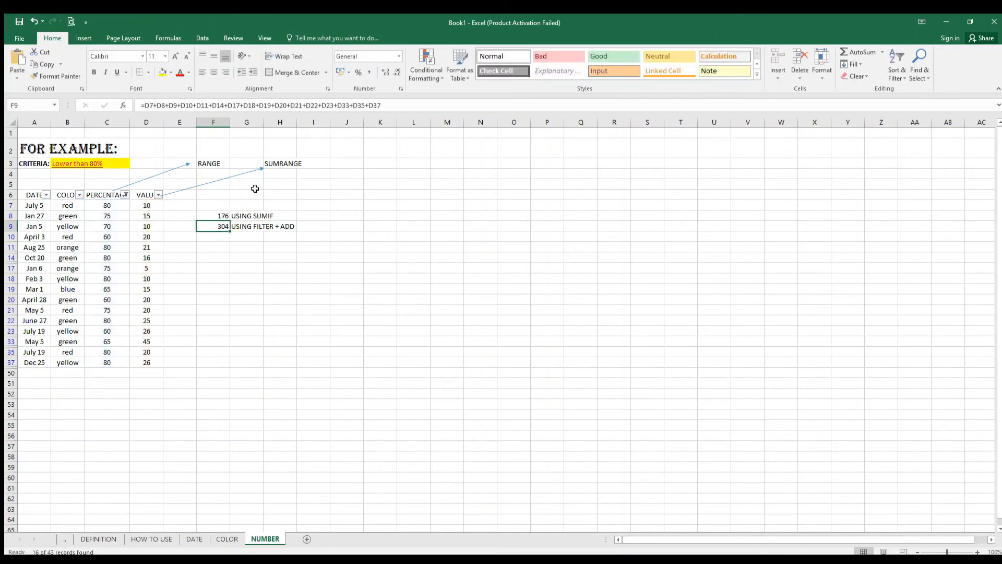
# Step: Check the SUMIF formula in F8 without editing it, and narrow the PERCENTAGE filter to values below 80
pyautogui.doubleClick(225, 216)
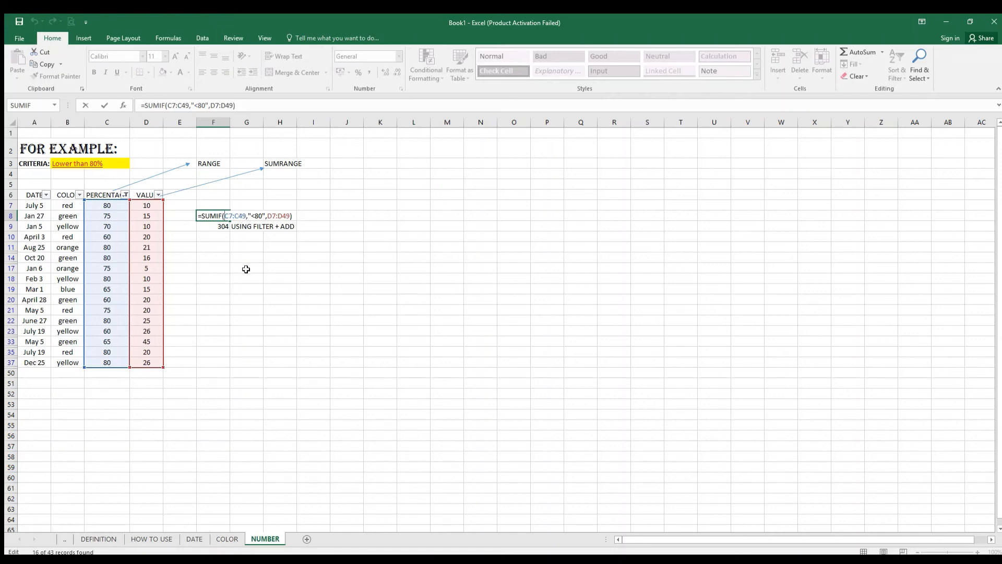
pyautogui.click(227, 269)
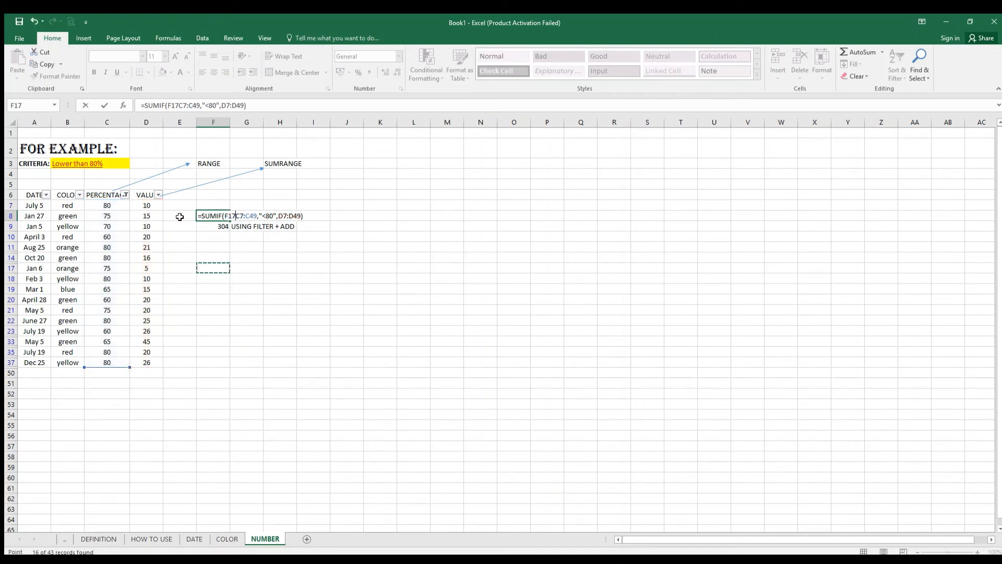
pyautogui.press('Escape')
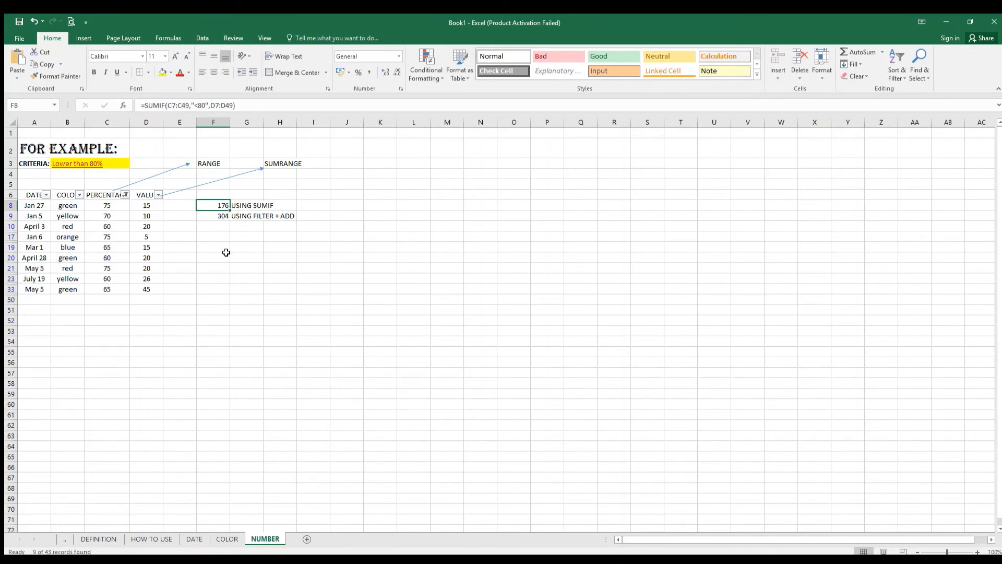
# Step: Replace the formula in F9 with the addition of the filtered VALUE cells: =D8+D9+D10+D17+D19+D20+D21+D23+D33
pyautogui.click(221, 215)
pyautogui.write('=')
pyautogui.click(146, 206)
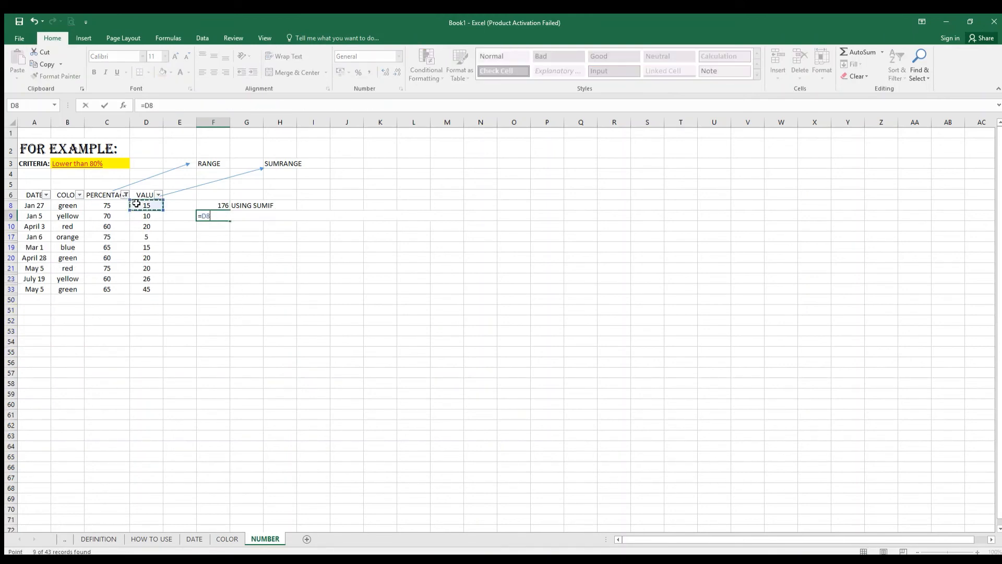
pyautogui.write('+')
pyautogui.click(157, 215)
pyautogui.write('+')
pyautogui.click(158, 226)
pyautogui.write('+')
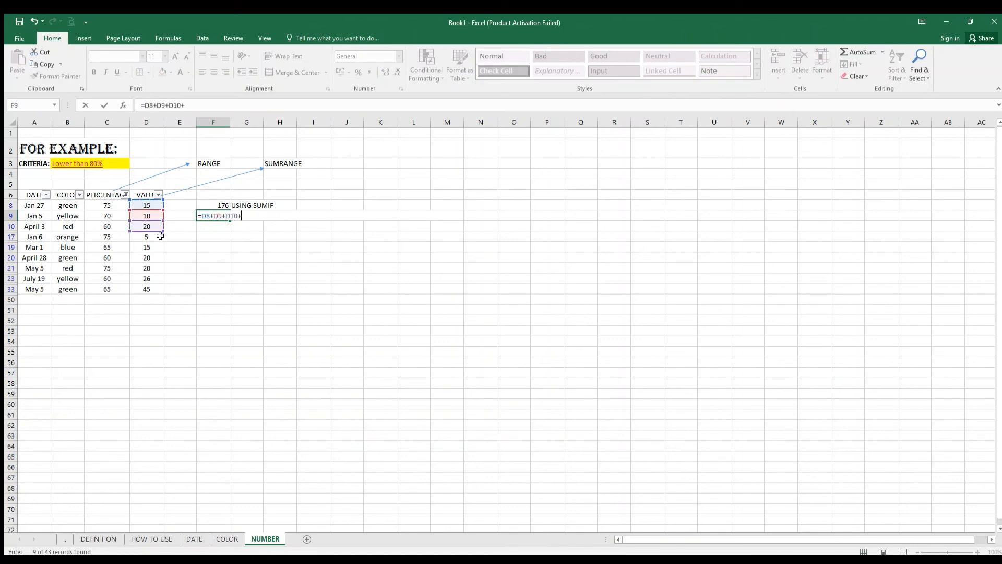
pyautogui.click(154, 237)
pyautogui.write('+')
pyautogui.click(150, 247)
pyautogui.click(152, 257)
pyautogui.write('+')
pyautogui.click(151, 268)
pyautogui.write('+')
pyautogui.click(151, 278)
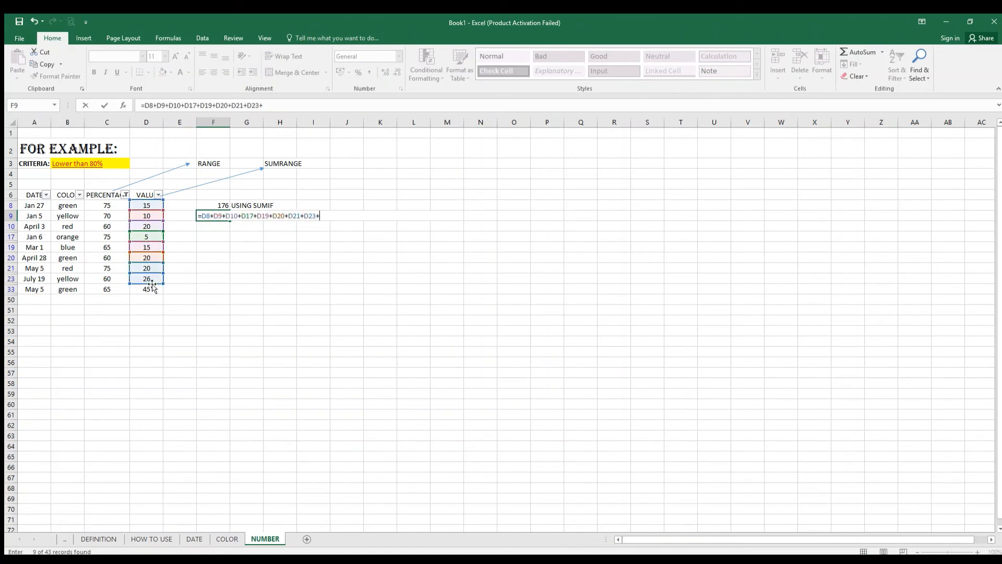
pyautogui.write('+')
pyautogui.click(151, 288)
pyautogui.press('Return')
# Step: Compare the results in F8 and F9, and review the cells added in F9's formula with the PERCENTAGE filter cleared
pyautogui.click(253, 266)
pyautogui.moveTo(218, 202); pyautogui.dragTo(221, 215)
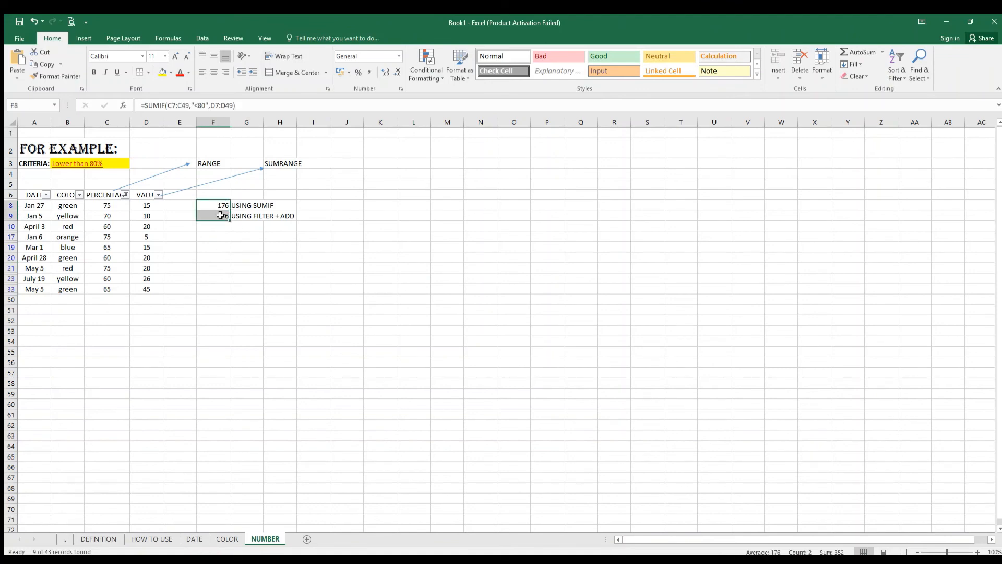
pyautogui.click(273, 279)
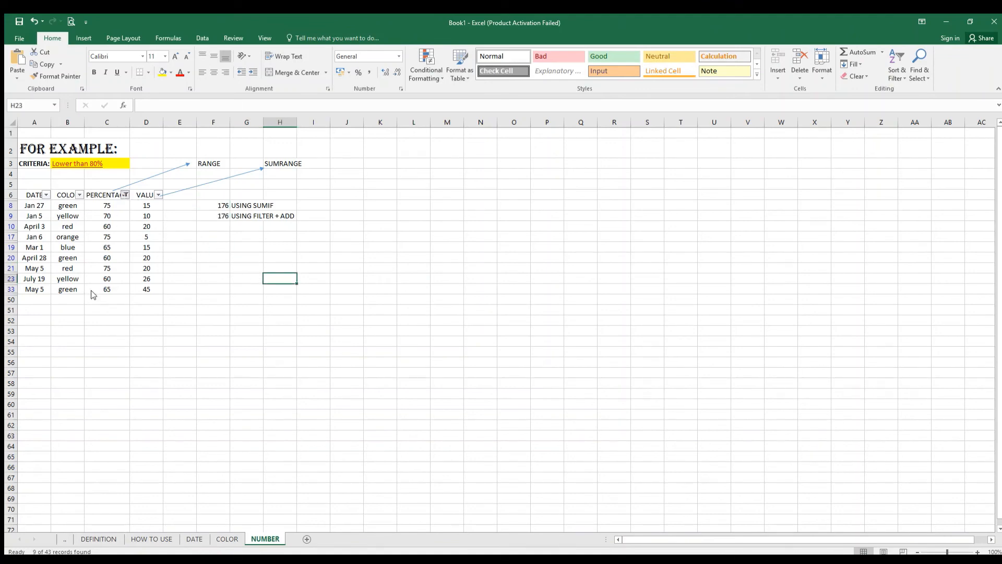
pyautogui.click(303, 373)
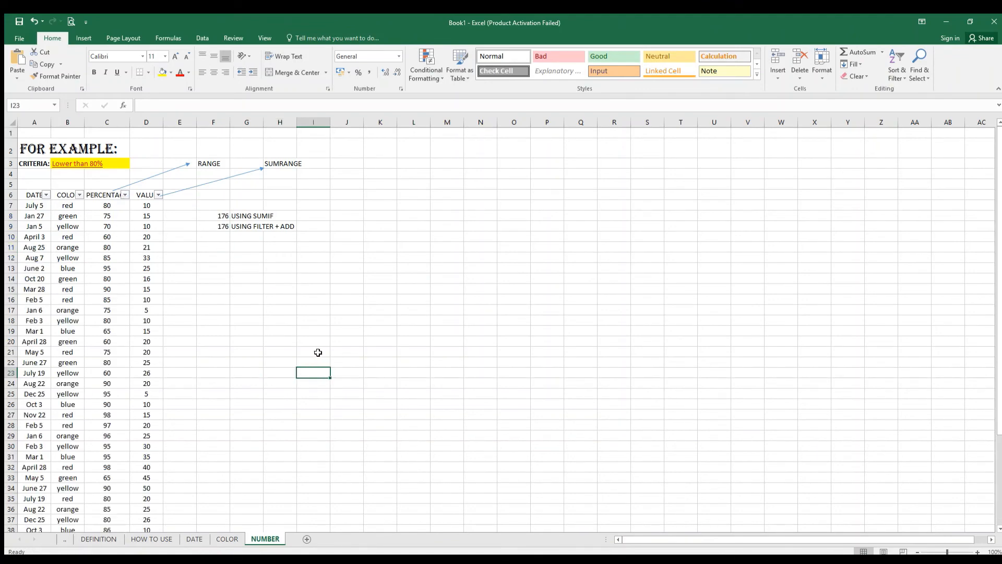
pyautogui.click(301, 292)
pyautogui.doubleClick(214, 228)
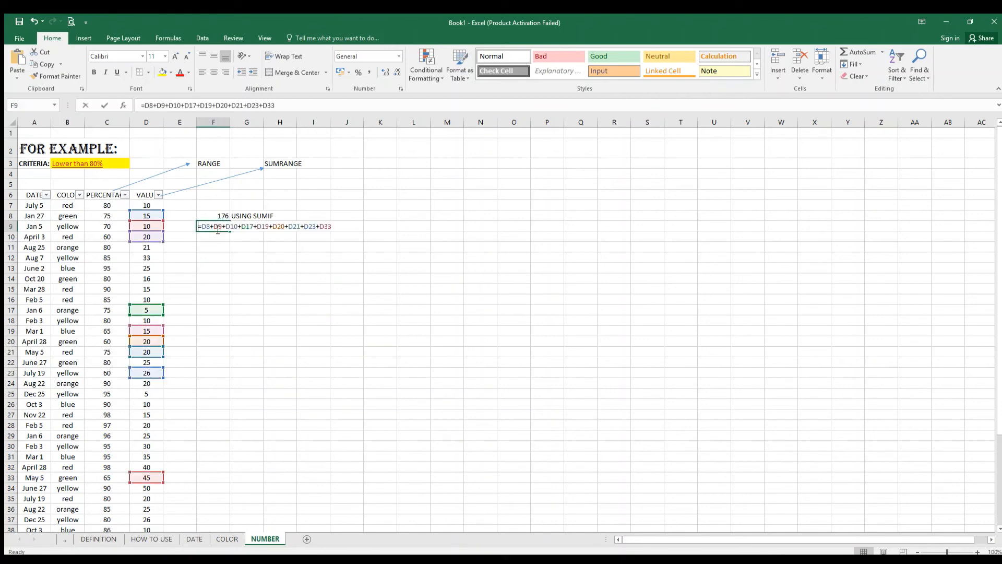
pyautogui.press('Escape')
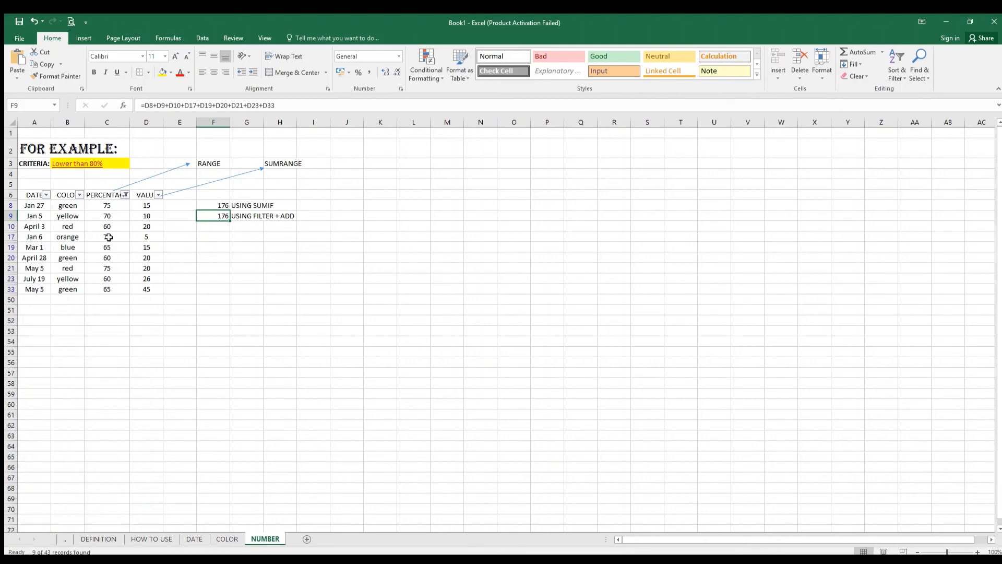
# Step: Filter PERCENTAGE to values below 80 again and fill the visible PERCENTAGE and VALUE cells yellow
pyautogui.moveTo(107, 206); pyautogui.dragTo(141, 287)
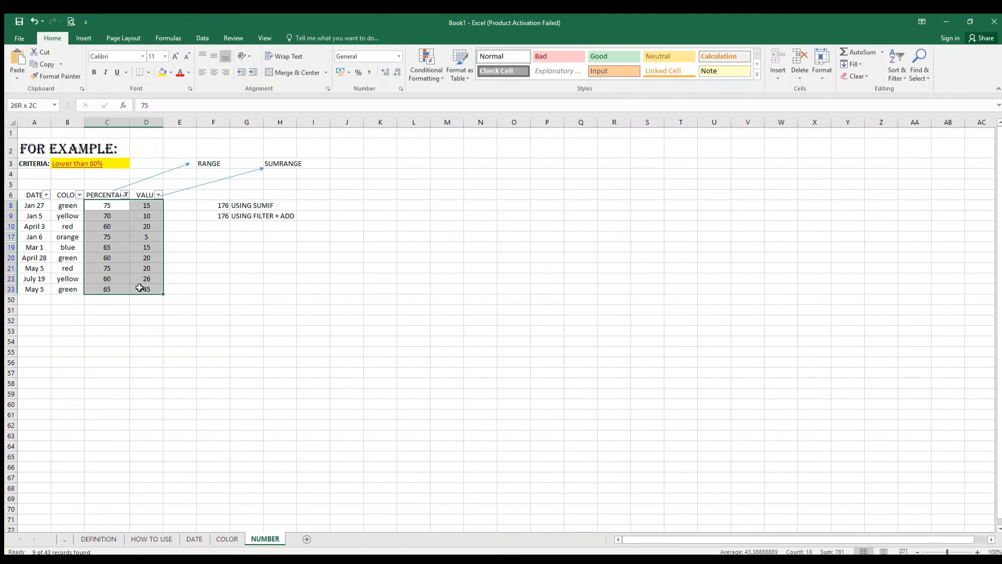
pyautogui.click(163, 72)
pyautogui.click(180, 236)
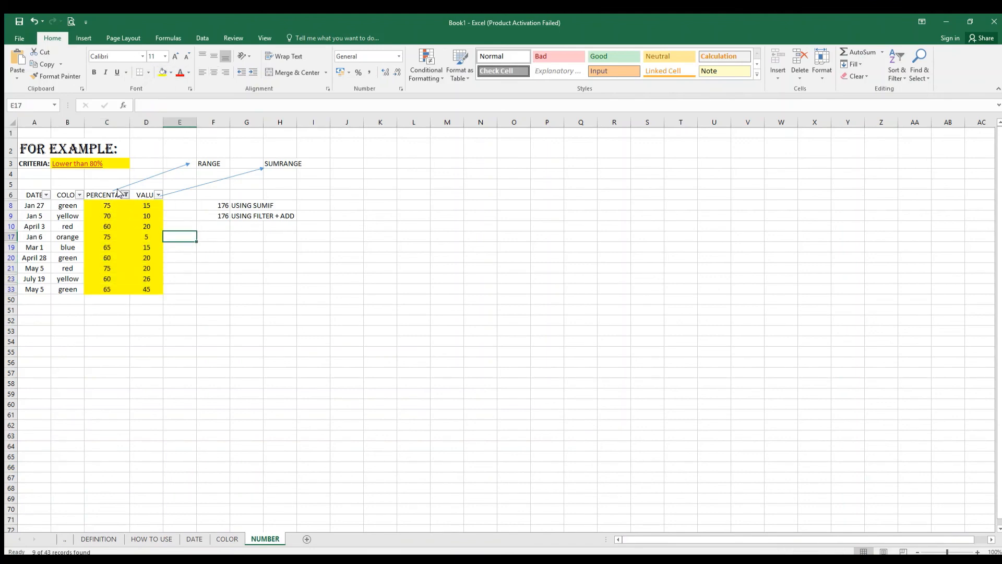
# Step: Clear the PERCENTAGE filter and check the cells referenced by F9's formula against the highlighted rows without editing it
pyautogui.click(226, 333)
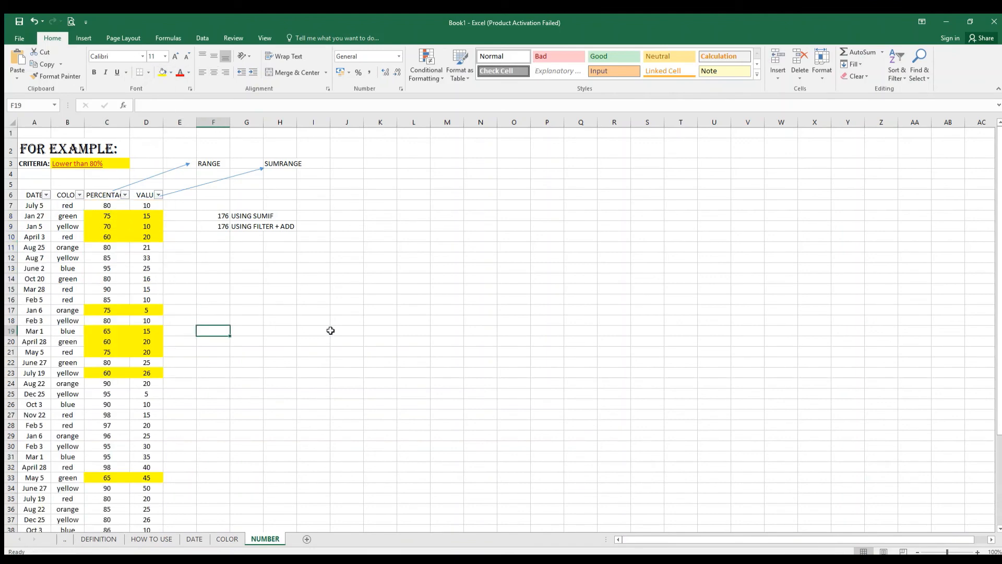
pyautogui.doubleClick(223, 225)
pyautogui.scroll(-1, 343, 277)
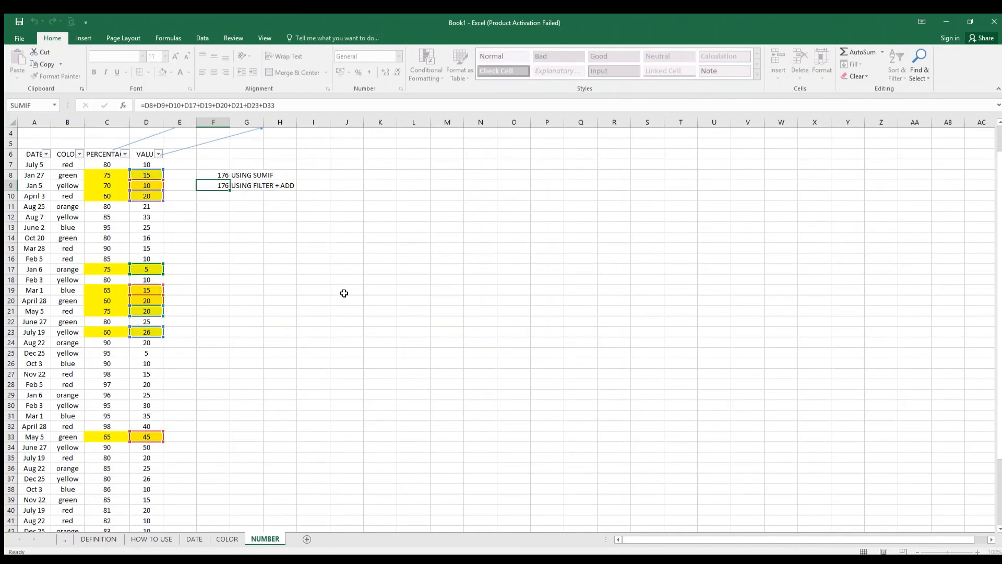
pyautogui.click(313, 353)
# Step: On the COLOR sheet, filter COLOR to red, fill the visible COLOR and VALUE cells red, and clear the filter
pyautogui.click(222, 539)
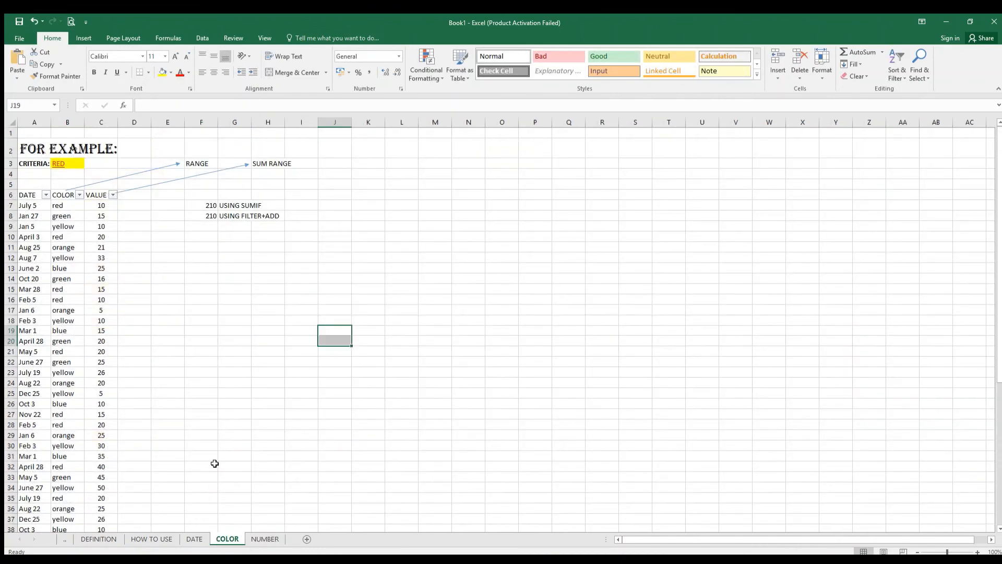
pyautogui.click(206, 215)
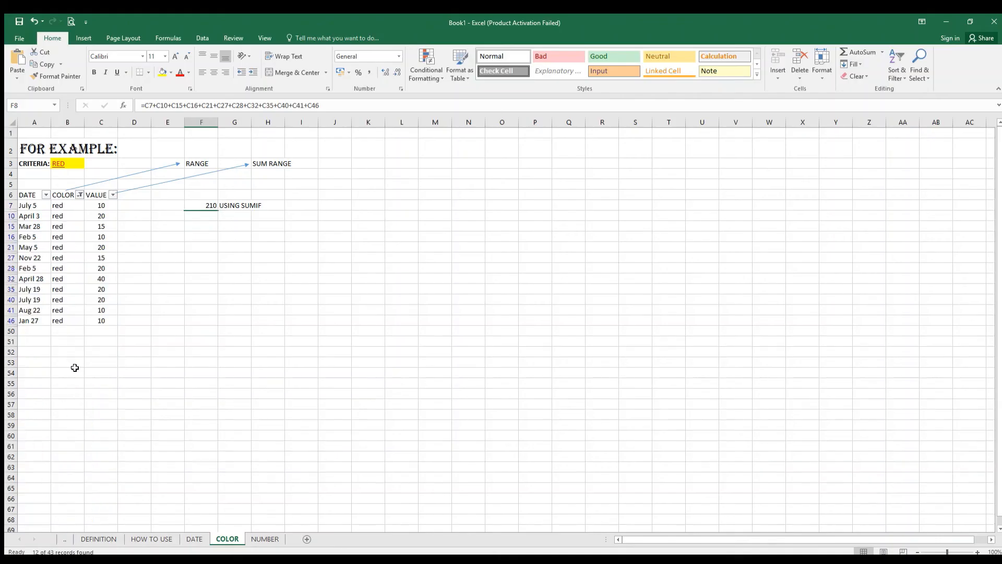
pyautogui.moveTo(69, 203); pyautogui.dragTo(103, 320)
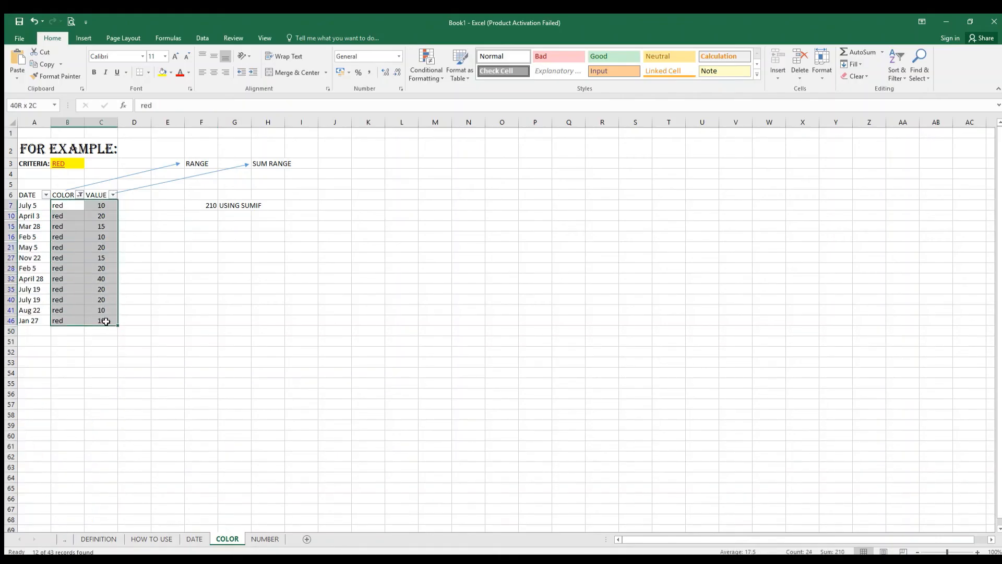
pyautogui.click(171, 74)
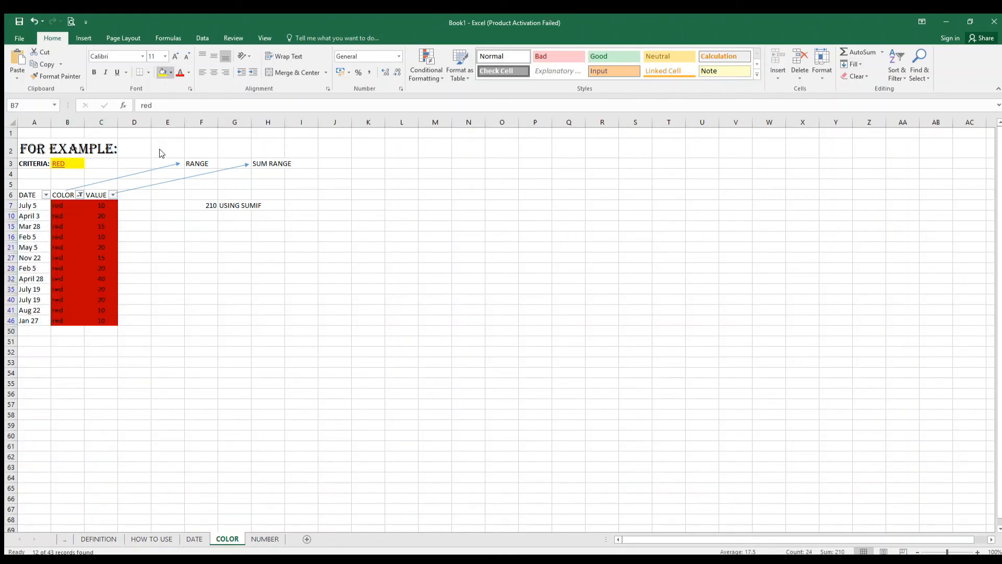
pyautogui.click(157, 225)
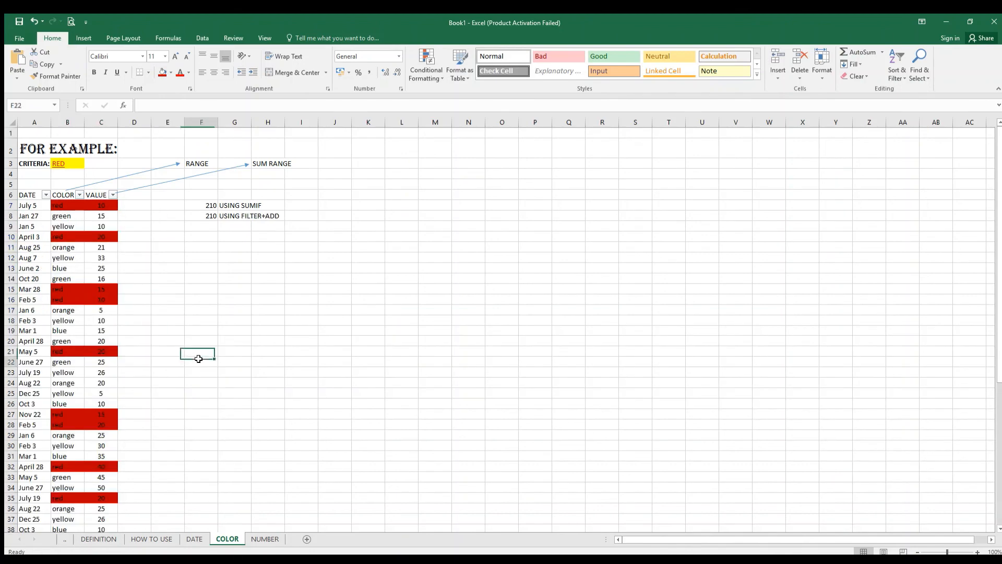
pyautogui.scroll(-4, 324, 322)
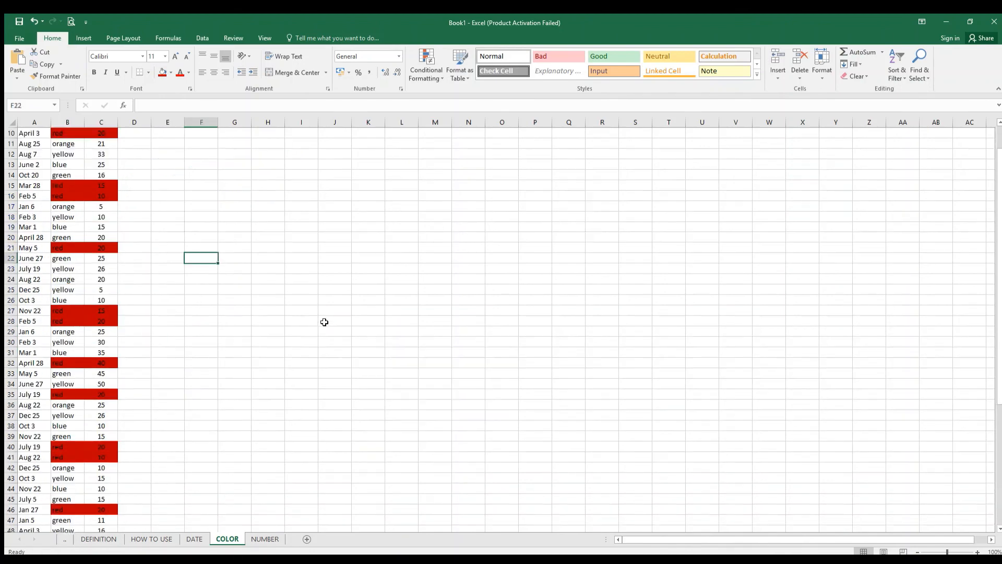
pyautogui.scroll(4, 322, 324)
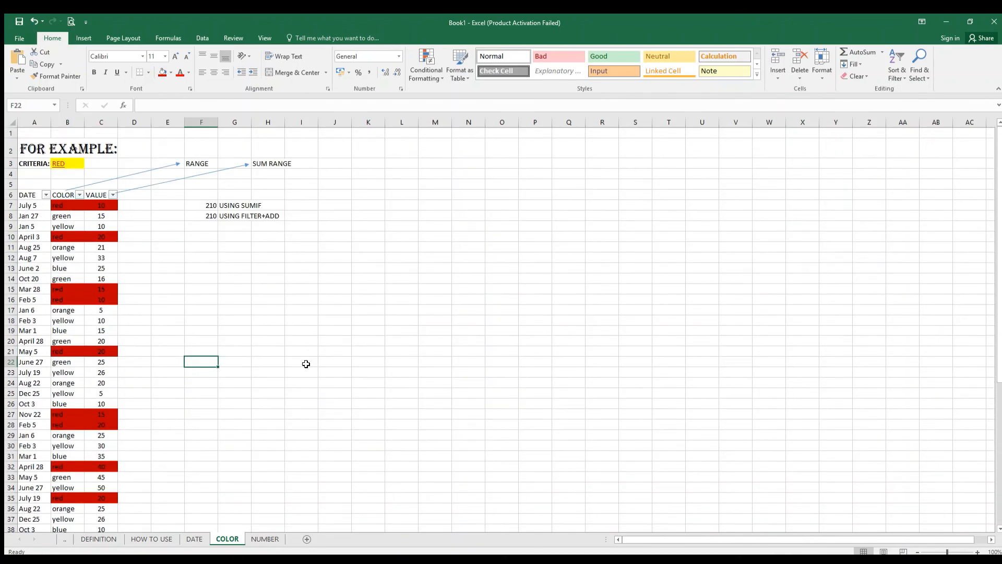
# Step: On the DATE sheet, remove the yellow fill from the whole YEAR column, A5:A58
pyautogui.click(194, 538)
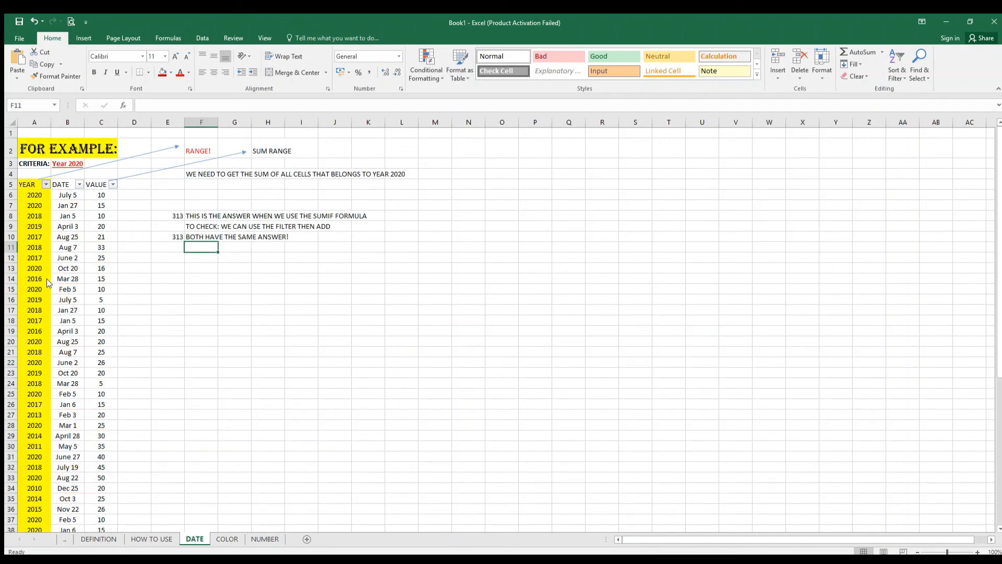
pyautogui.click(32, 183)
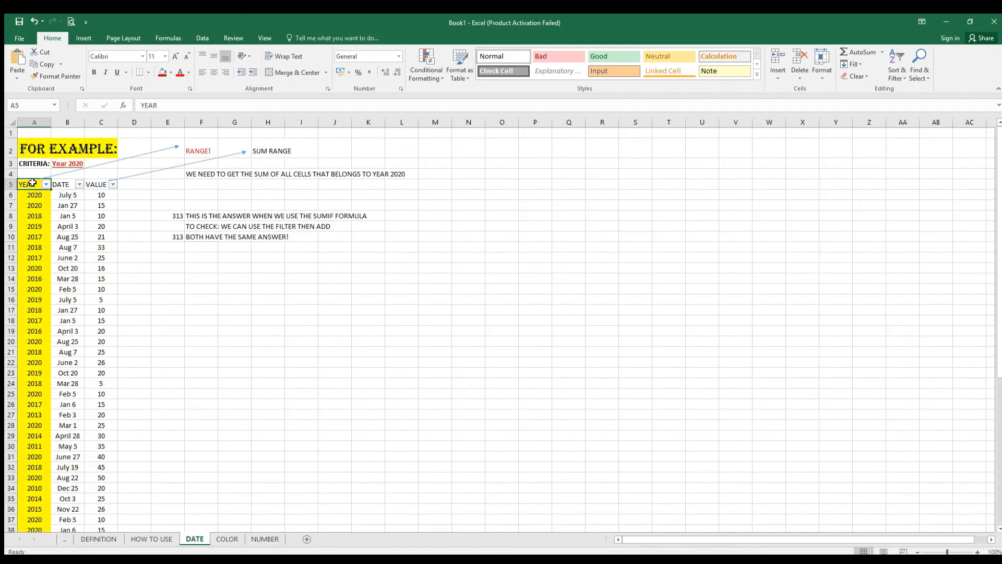
pyautogui.hotkey('ctrl', 'shift', 'Down')
pyautogui.click(171, 74)
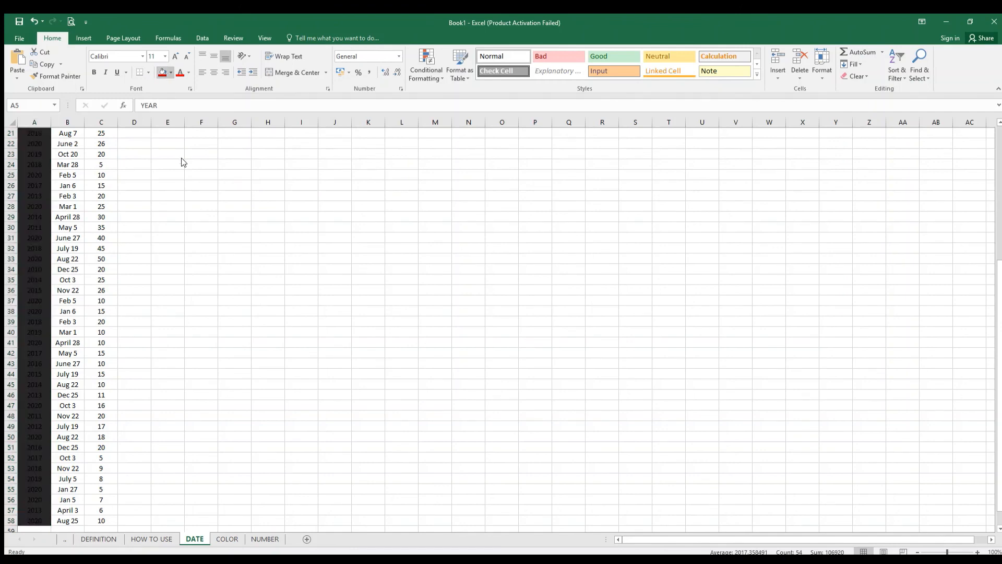
pyautogui.click(183, 160)
pyautogui.scroll(4, 158, 160)
pyautogui.scroll(3, 158, 160)
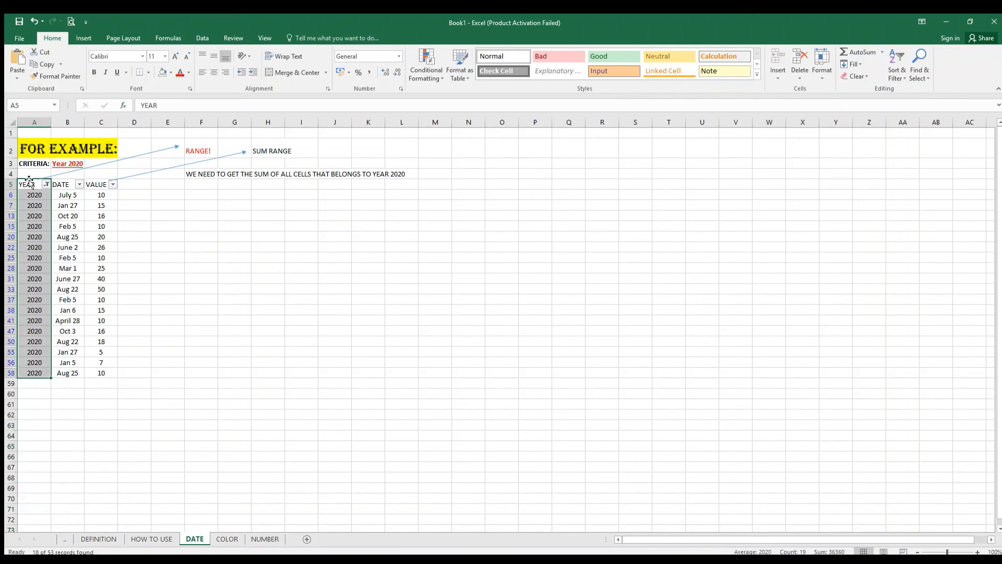
# Step: Filter YEAR to 2020 and fill the visible YEAR cells below the header yellow
pyautogui.moveTo(34, 194); pyautogui.dragTo(42, 375)
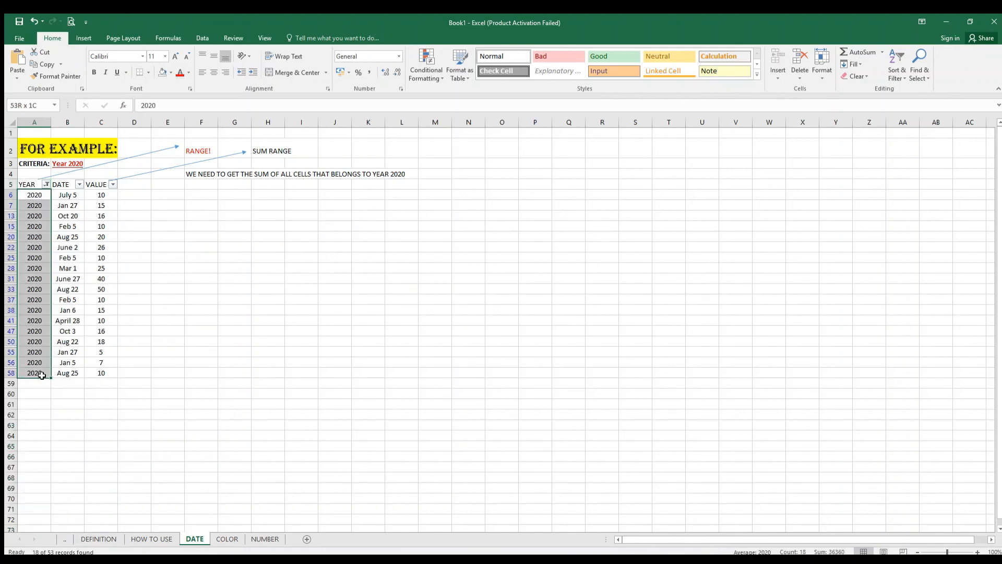
pyautogui.click(162, 72)
pyautogui.click(201, 216)
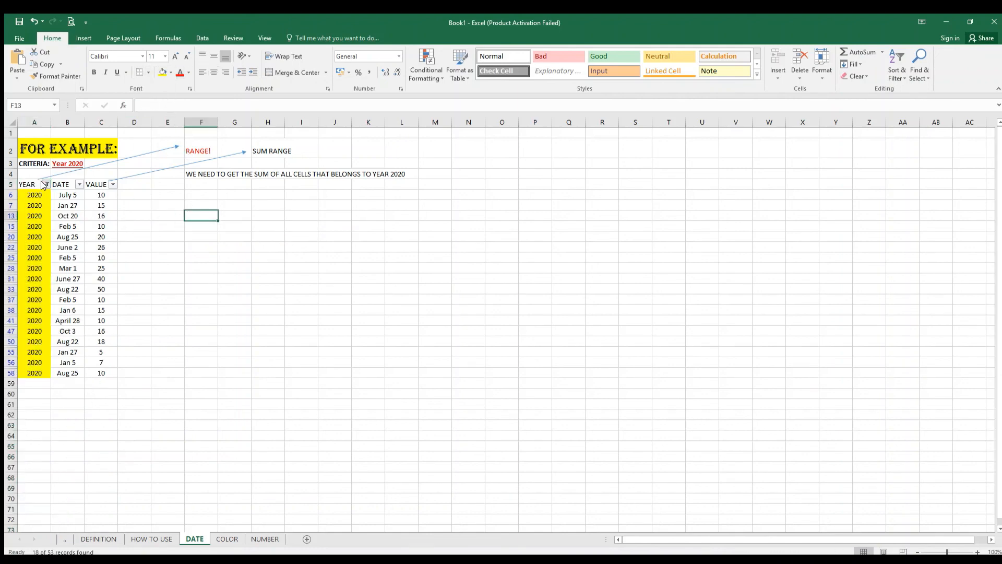